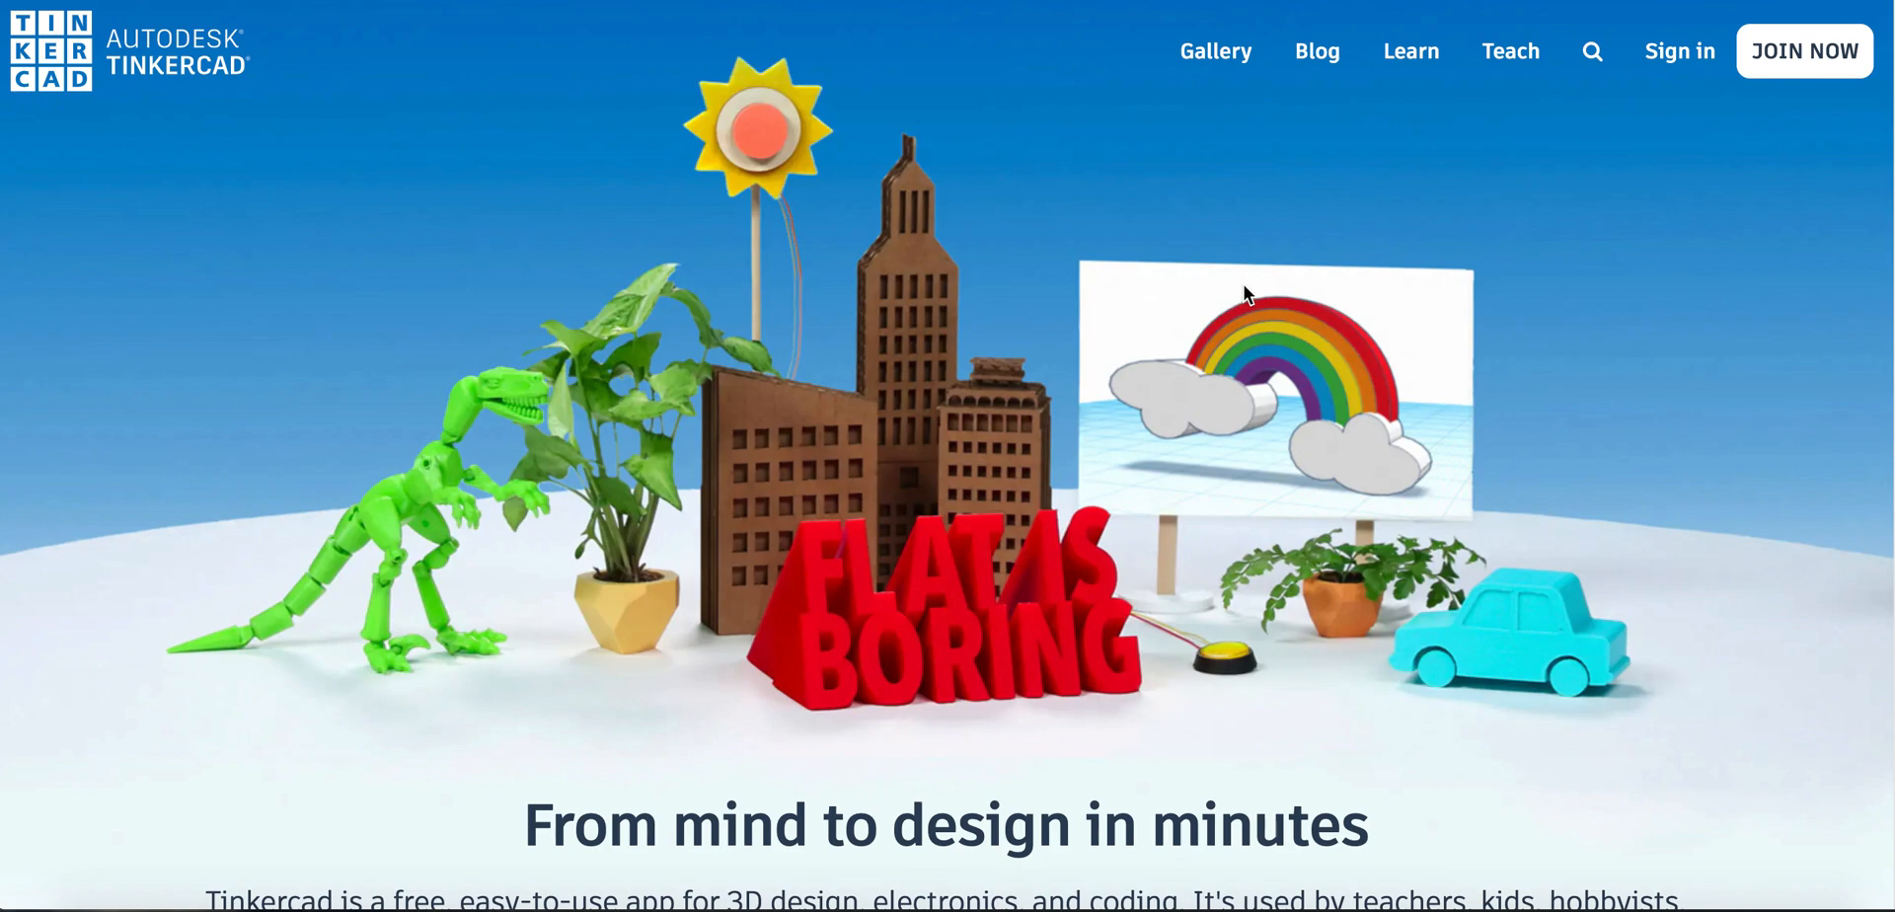
Sign in to the existing account using the email or username option
{"action": "left_click", "coordinate": [1806, 62]}
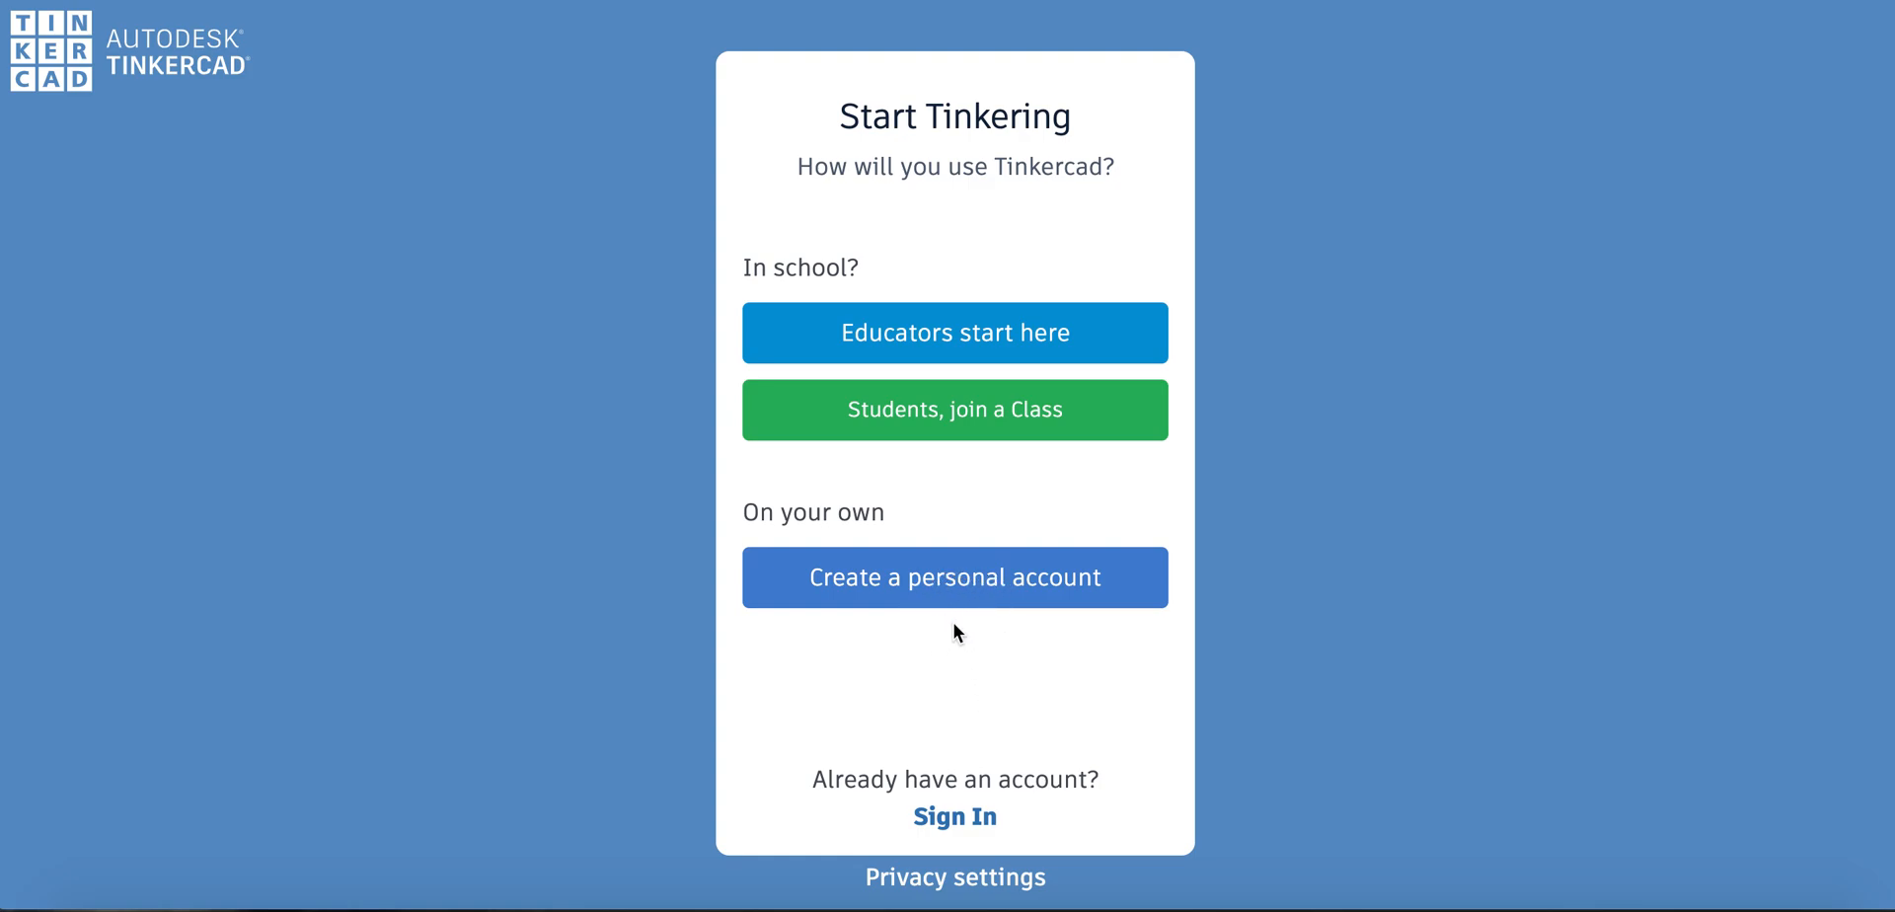
{"action": "left_click", "coordinate": [946, 822]}
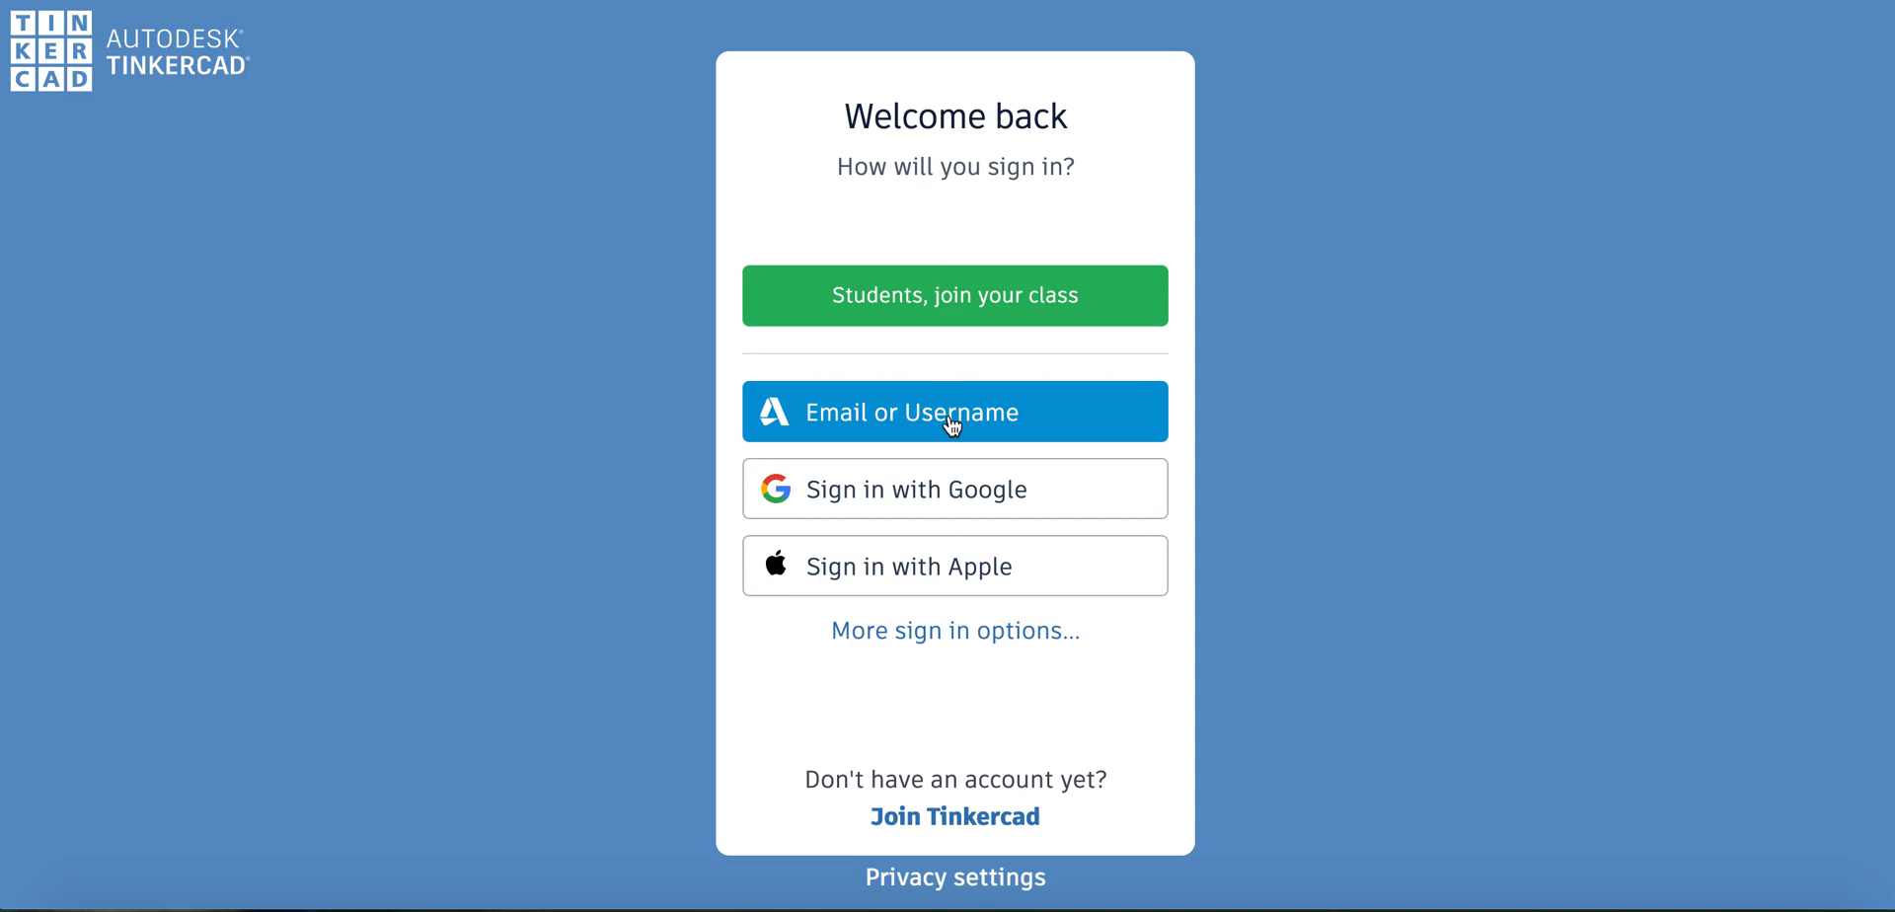
{"action": "left_click", "coordinate": [921, 414]}
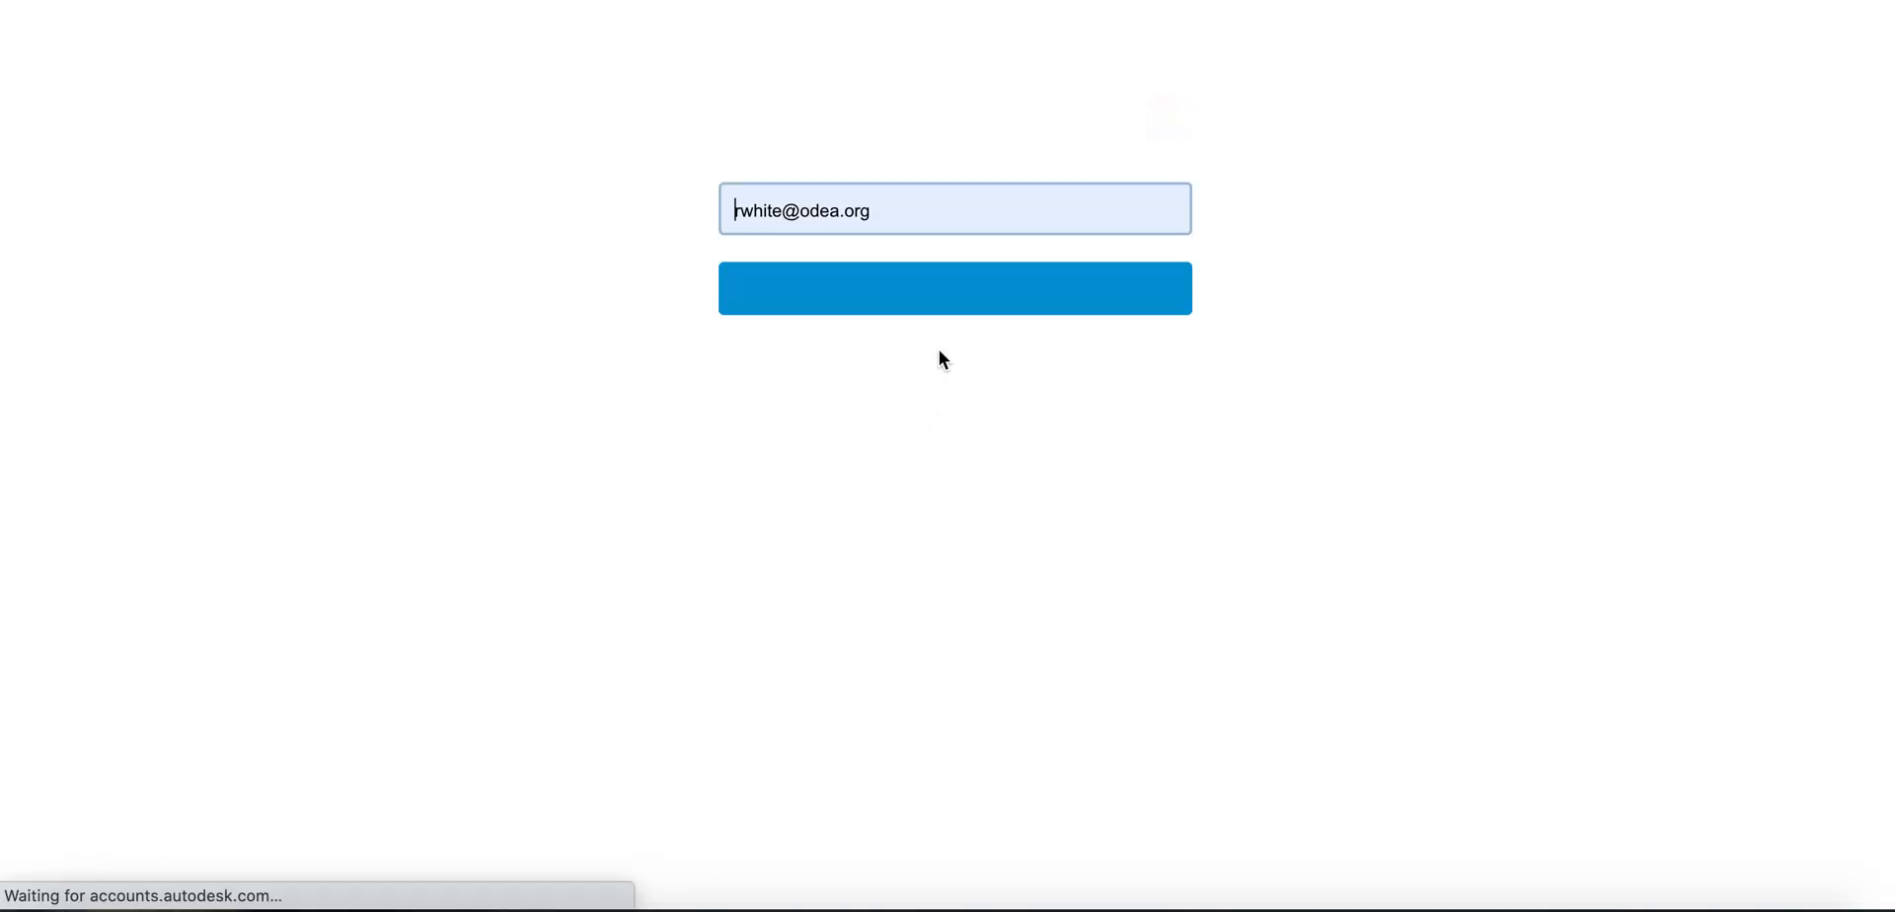
{"action": "left_click", "coordinate": [960, 293]}
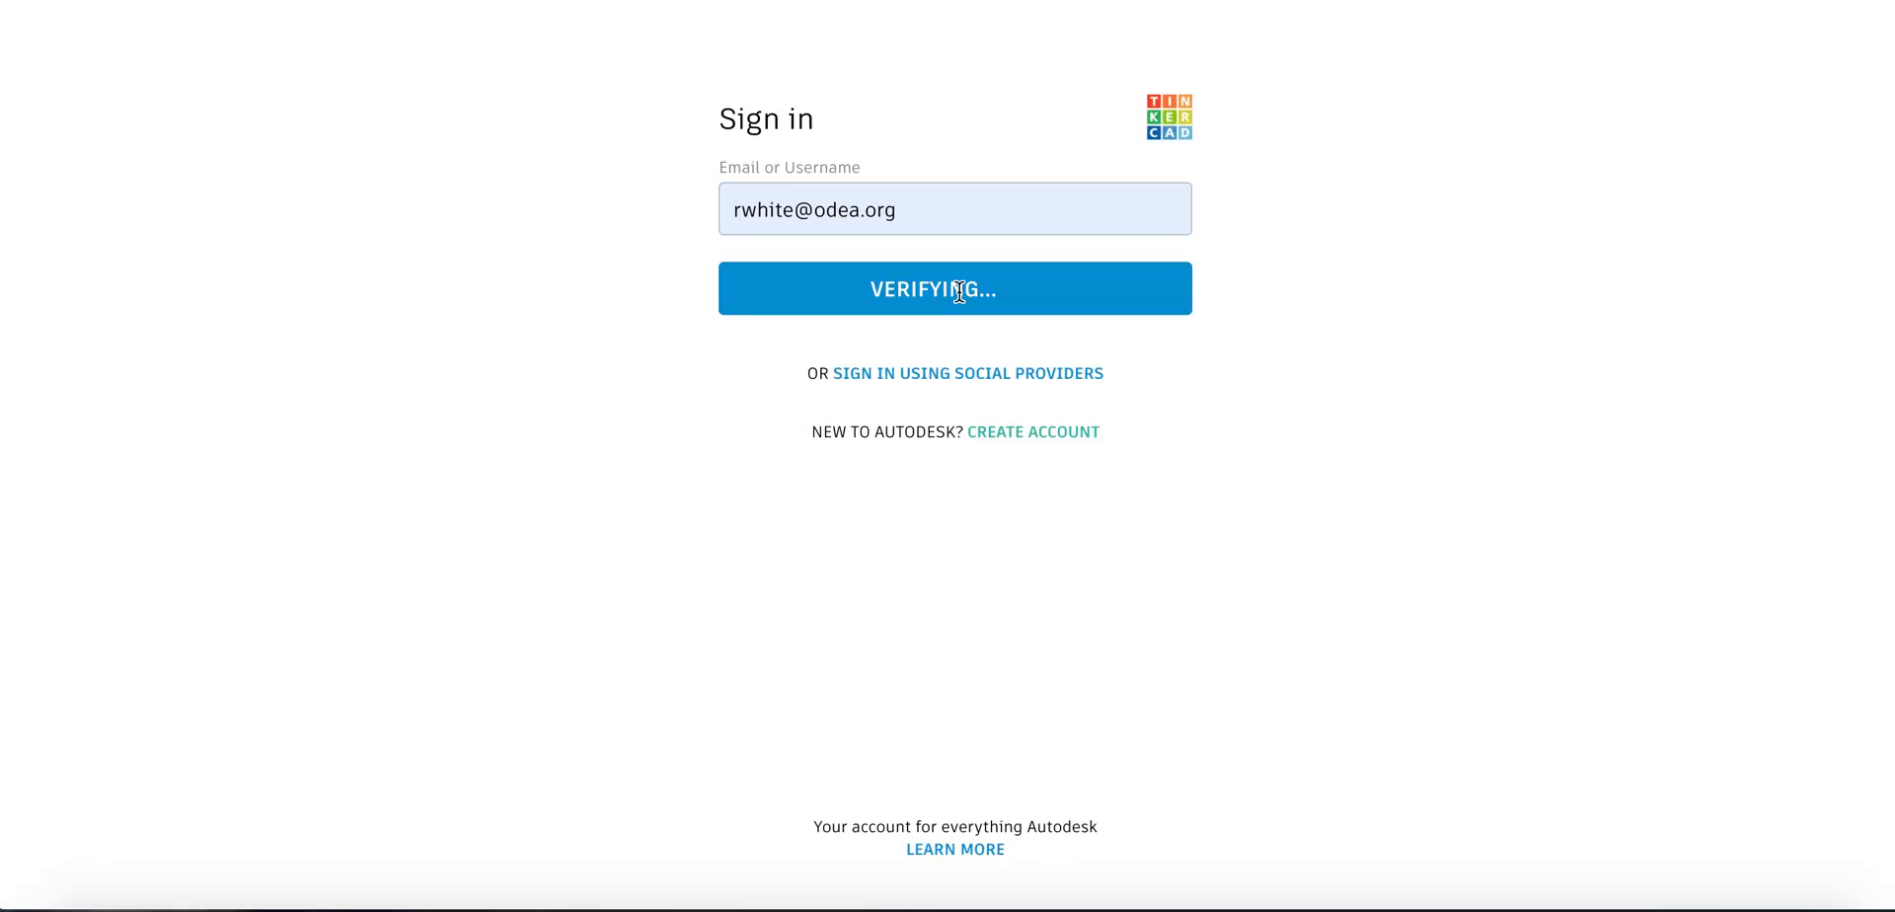
{"action": "left_click", "coordinate": [949, 414]}
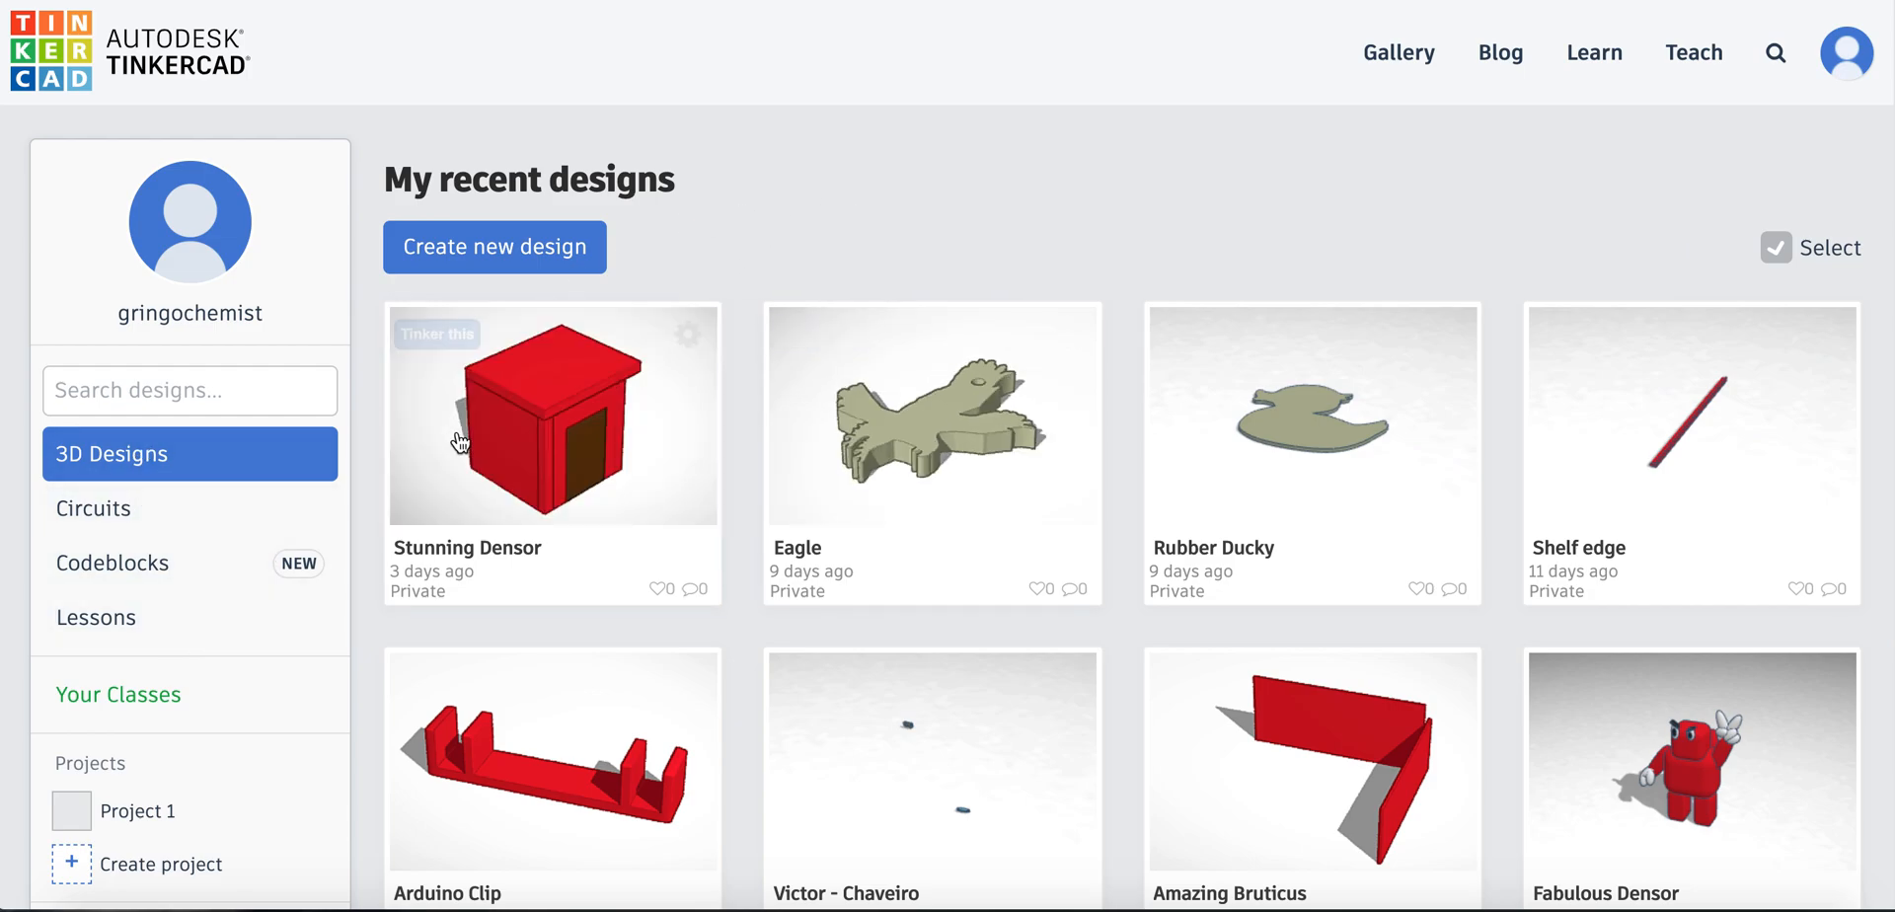
Look through the recent 3D designs and create a new design
{"action": "scroll", "coordinate": [127, 549], "scroll_direction": "down", "scroll_amount": 1}
{"action": "scroll", "coordinate": [129, 494], "scroll_direction": "down", "scroll_amount": 1}
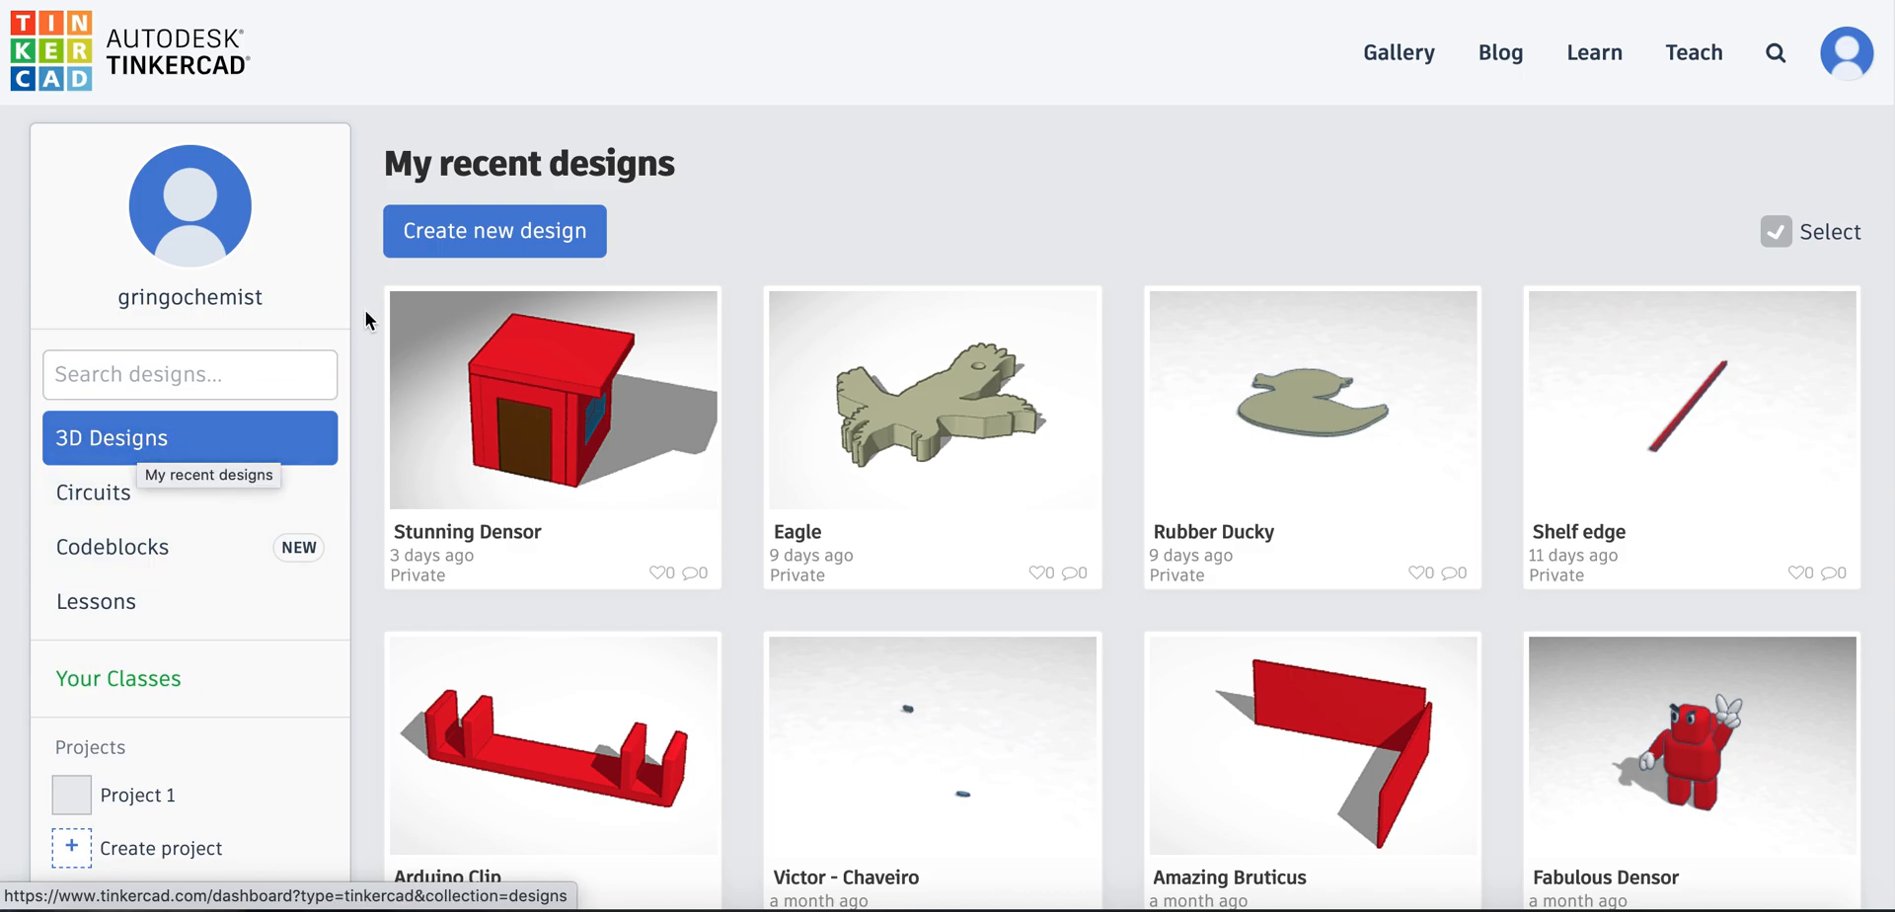
{"action": "left_click", "coordinate": [501, 234]}
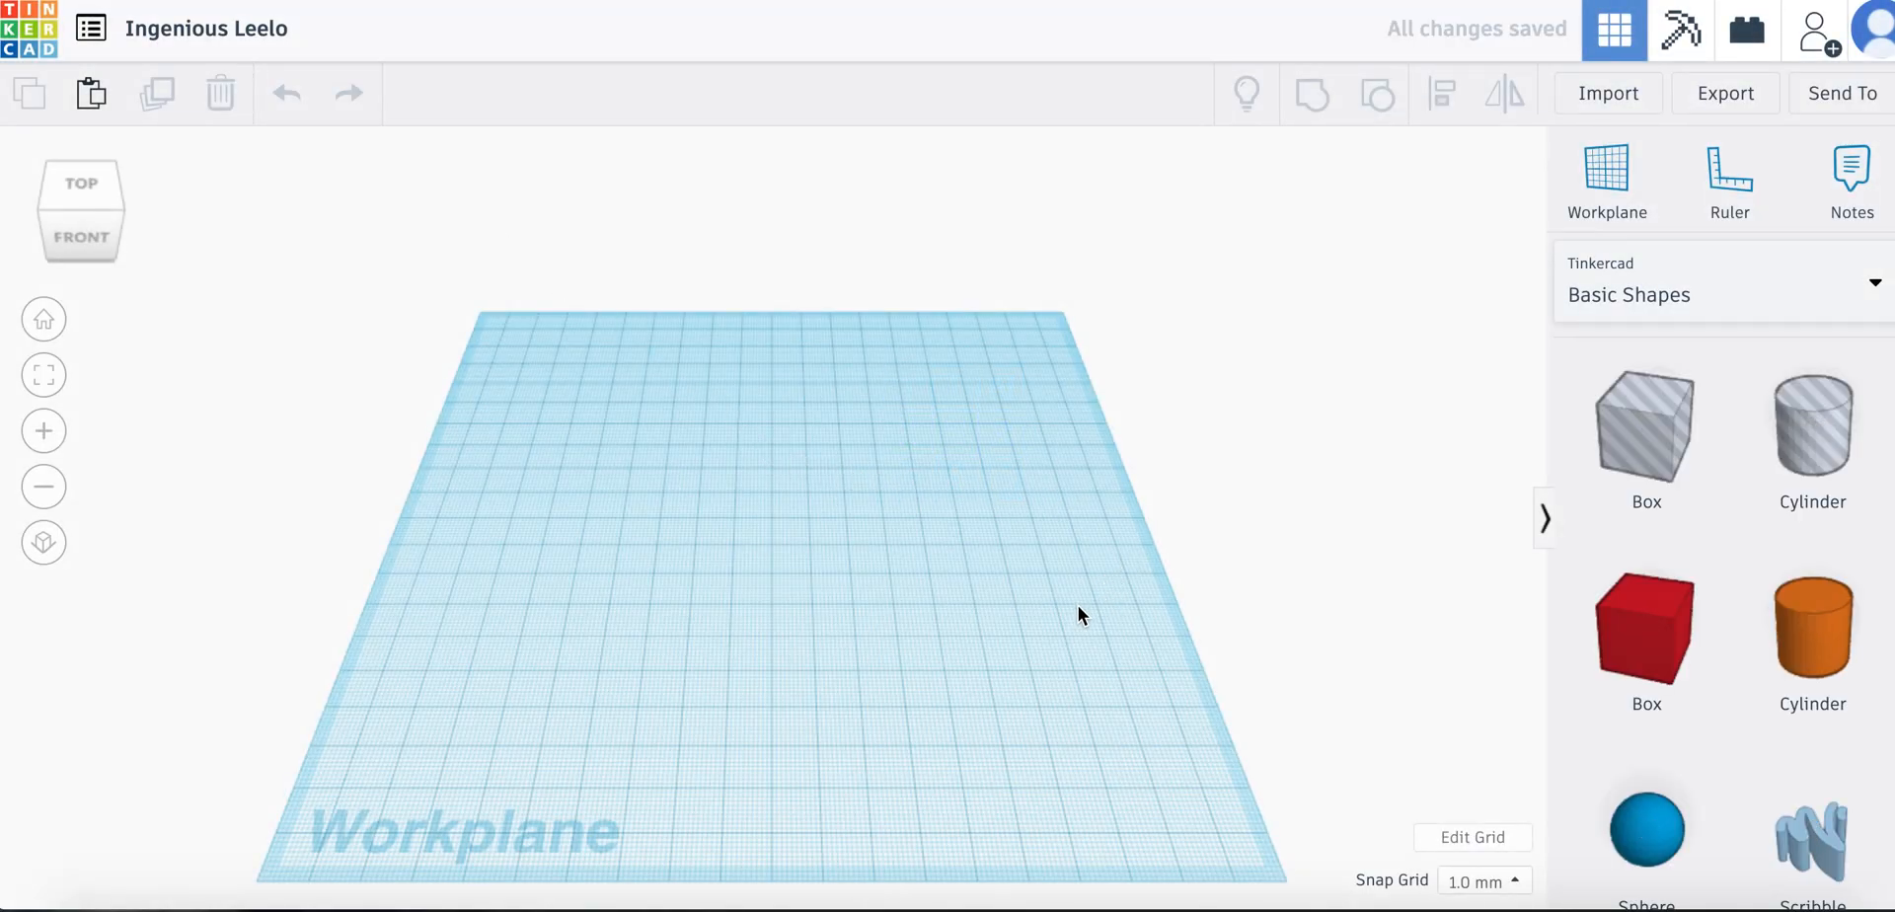
{"action": "left_click_drag", "start_coordinate": [1045, 625], "coordinate": [1327, 571]}
{"action": "scroll", "coordinate": [1326, 571], "scroll_direction": "down", "scroll_amount": 3}
{"action": "scroll", "coordinate": [1327, 570], "scroll_direction": "up", "scroll_amount": 4}
{"action": "mouse_move", "coordinate": [1283, 521]}
{"action": "right_mouse_down"}
{"action": "mouse_move", "coordinate": [1205, 409]}
{"action": "mouse_move", "coordinate": [1116, 426]}
{"action": "mouse_move", "coordinate": [1134, 456]}
{"action": "mouse_move", "coordinate": [1210, 487]}
{"action": "mouse_move", "coordinate": [1294, 460]}
{"action": "mouse_move", "coordinate": [1290, 519]}
{"action": "mouse_move", "coordinate": [1247, 513]}
{"action": "right_mouse_up"}
{"action": "left_click_drag", "start_coordinate": [1046, 541], "coordinate": [1176, 541]}
{"action": "right_click_drag", "start_coordinate": [1116, 540], "coordinate": [1074, 545]}
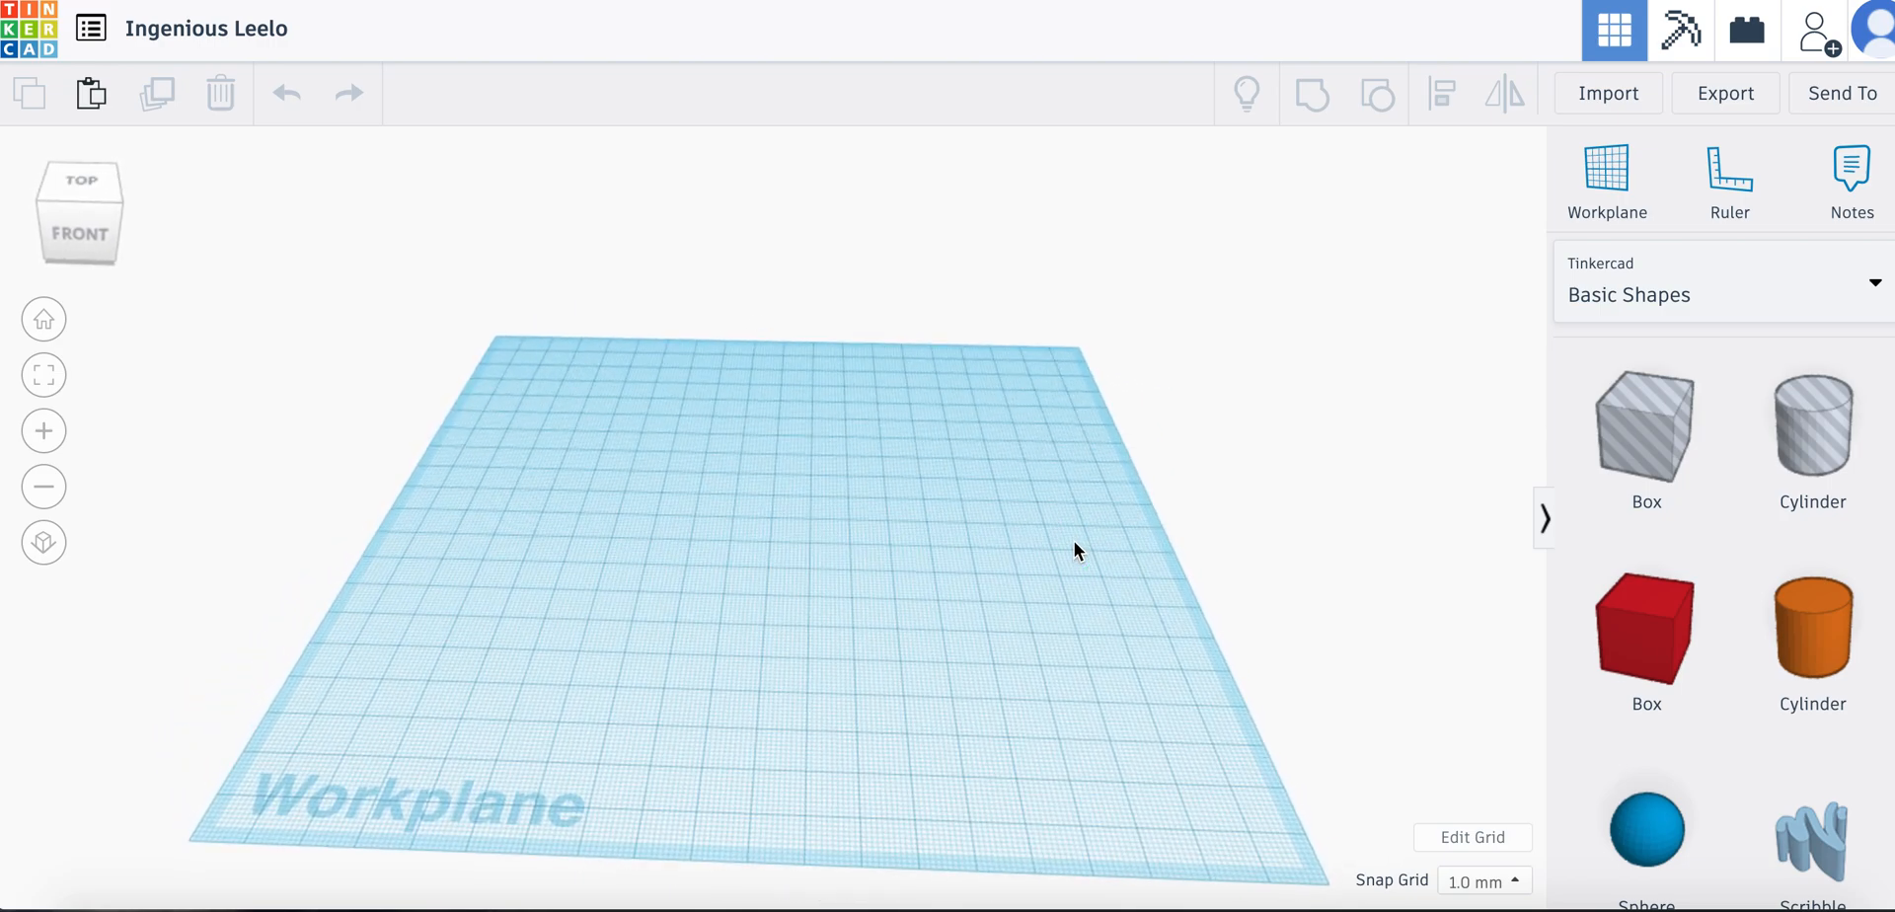
{"action": "right_click_drag", "start_coordinate": [1155, 484], "coordinate": [1143, 490]}
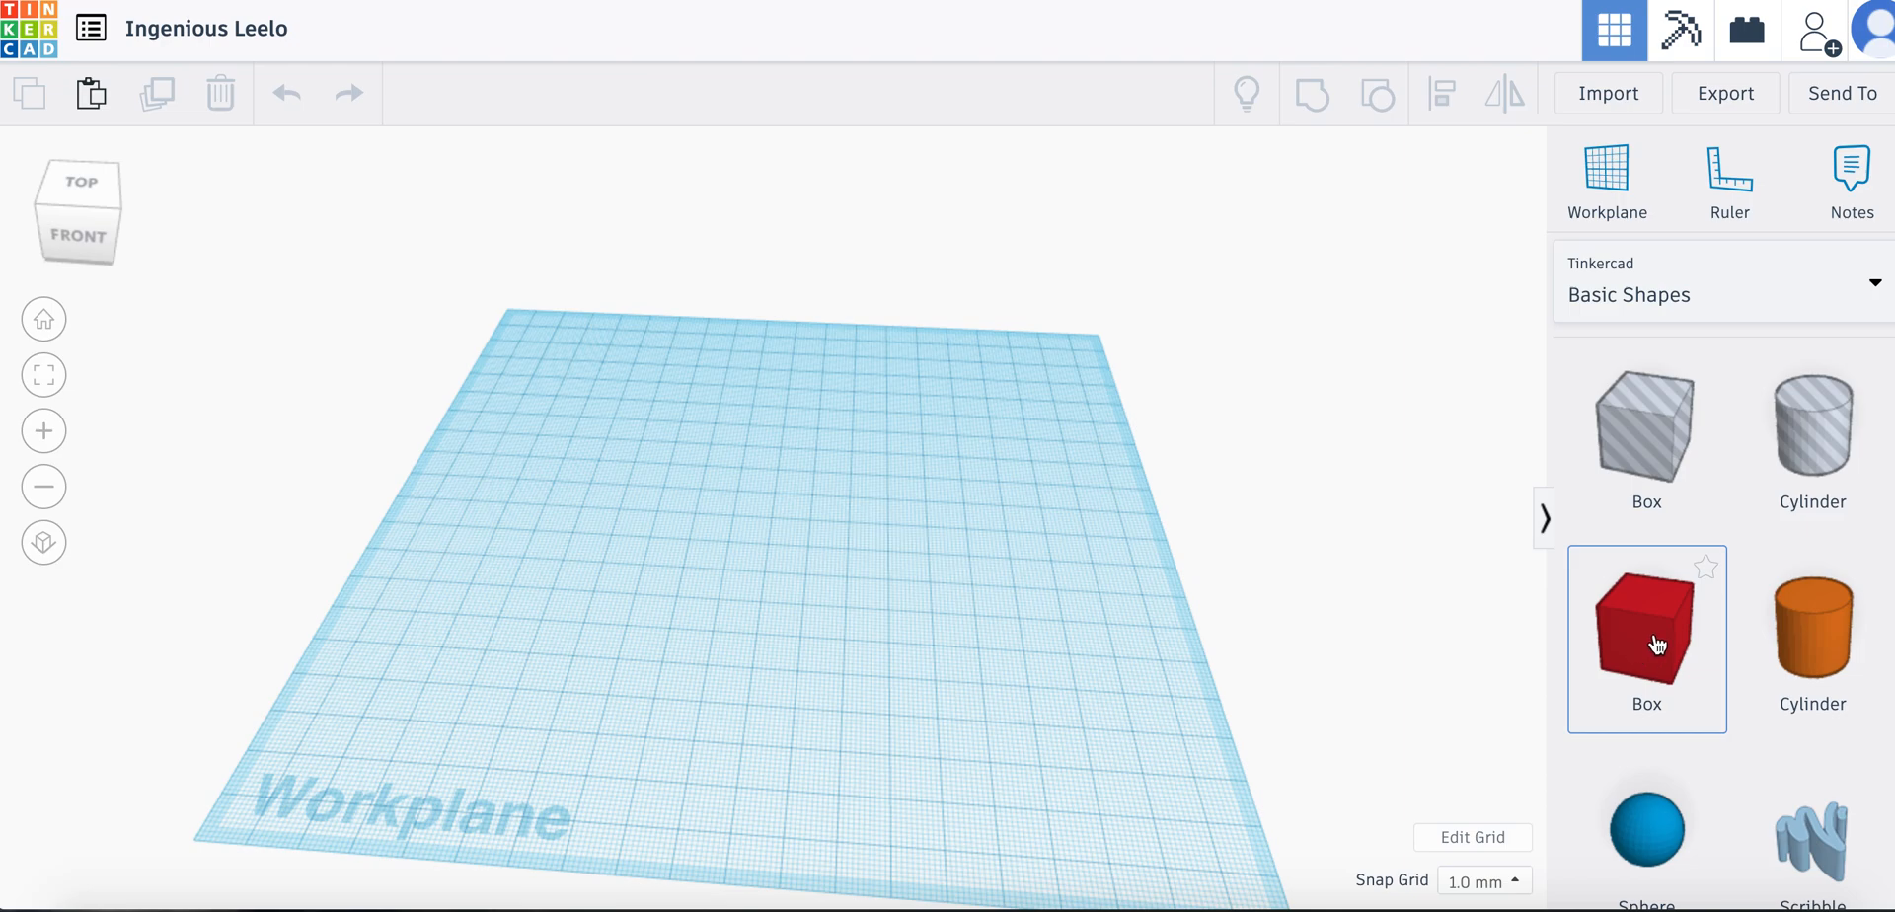
Place a solid Box from Basic Shapes near the middle of the workplane
{"action": "left_click_drag", "start_coordinate": [1643, 642], "coordinate": [748, 556]}
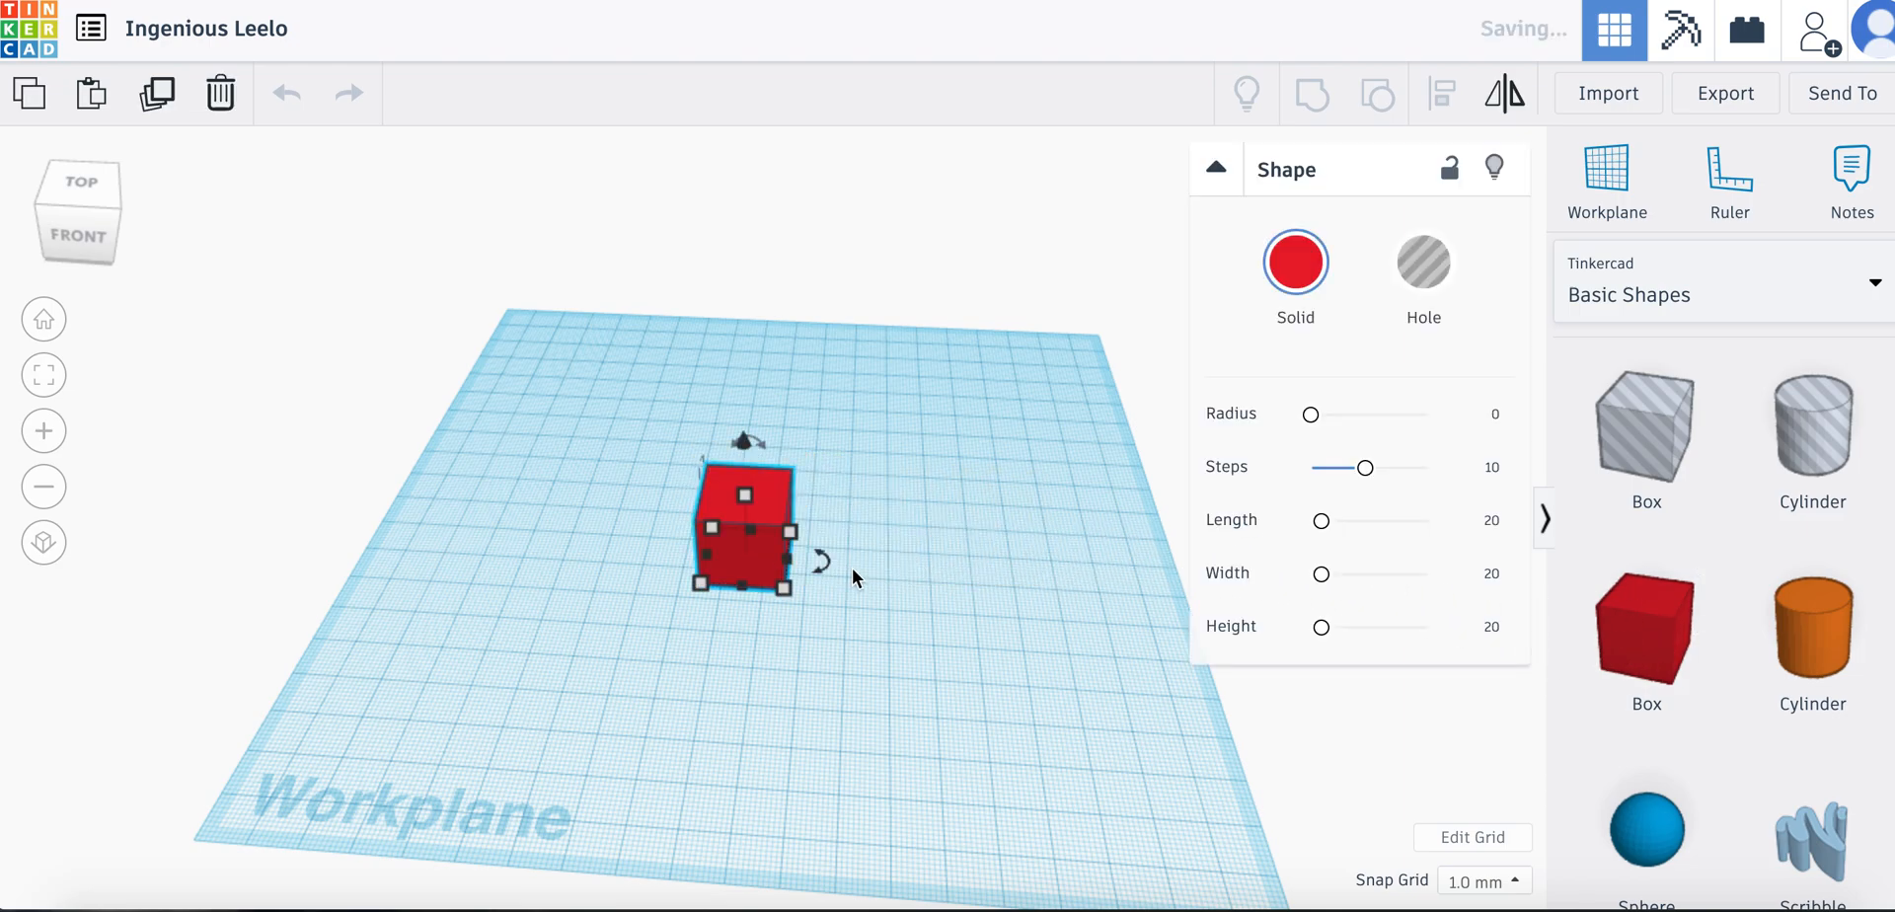
{"action": "scroll", "coordinate": [853, 569], "scroll_direction": "down", "scroll_amount": 5}
{"action": "scroll", "coordinate": [852, 569], "scroll_direction": "up", "scroll_amount": 3}
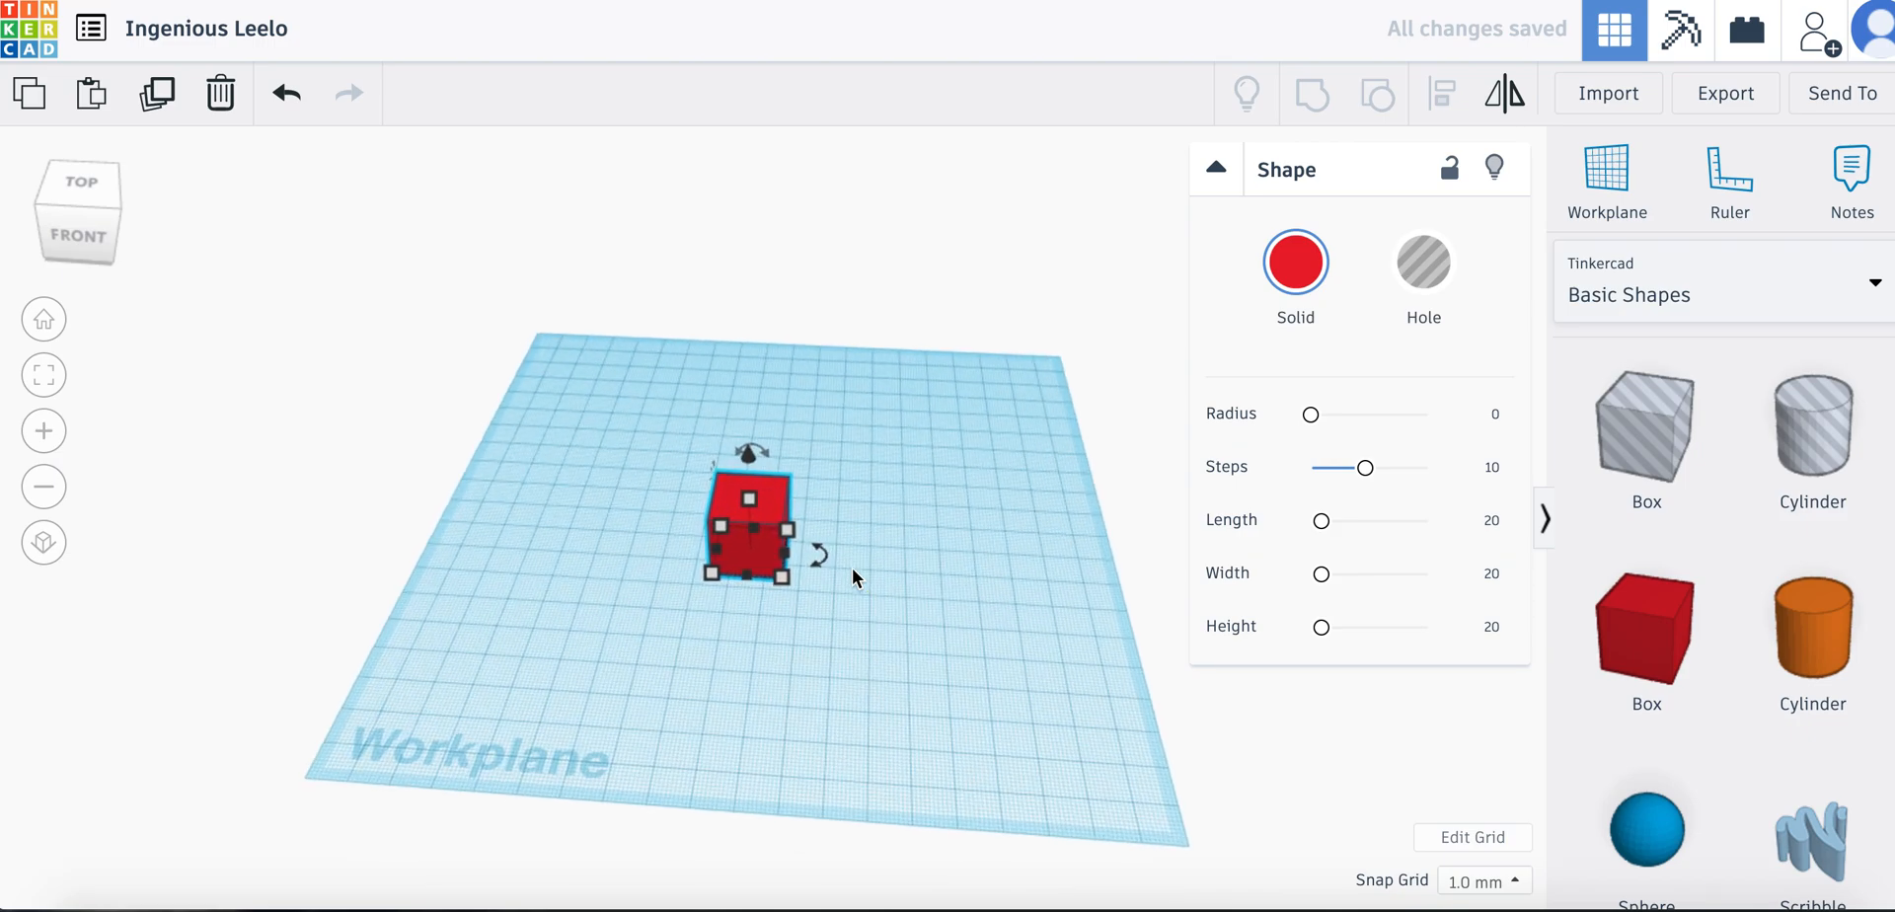
{"action": "scroll", "coordinate": [855, 577], "scroll_direction": "up", "scroll_amount": 6}
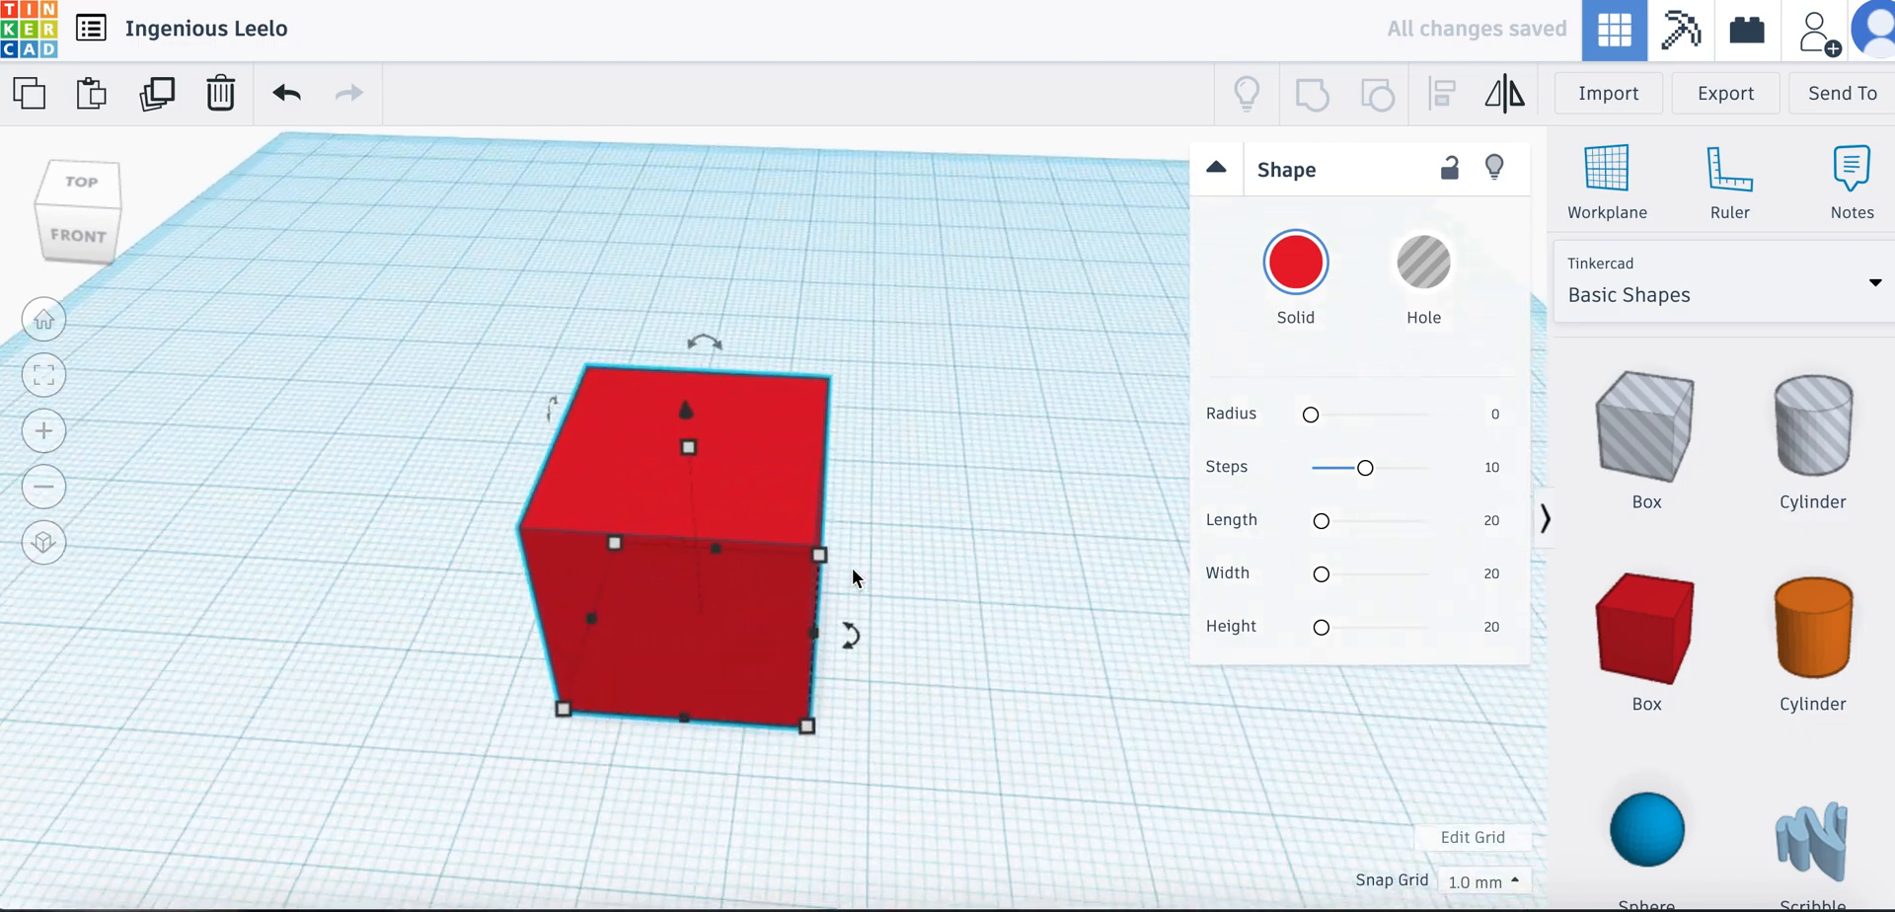
Flatten the box into a plate 4 mm high
{"action": "right_click_drag", "start_coordinate": [879, 458], "coordinate": [851, 403]}
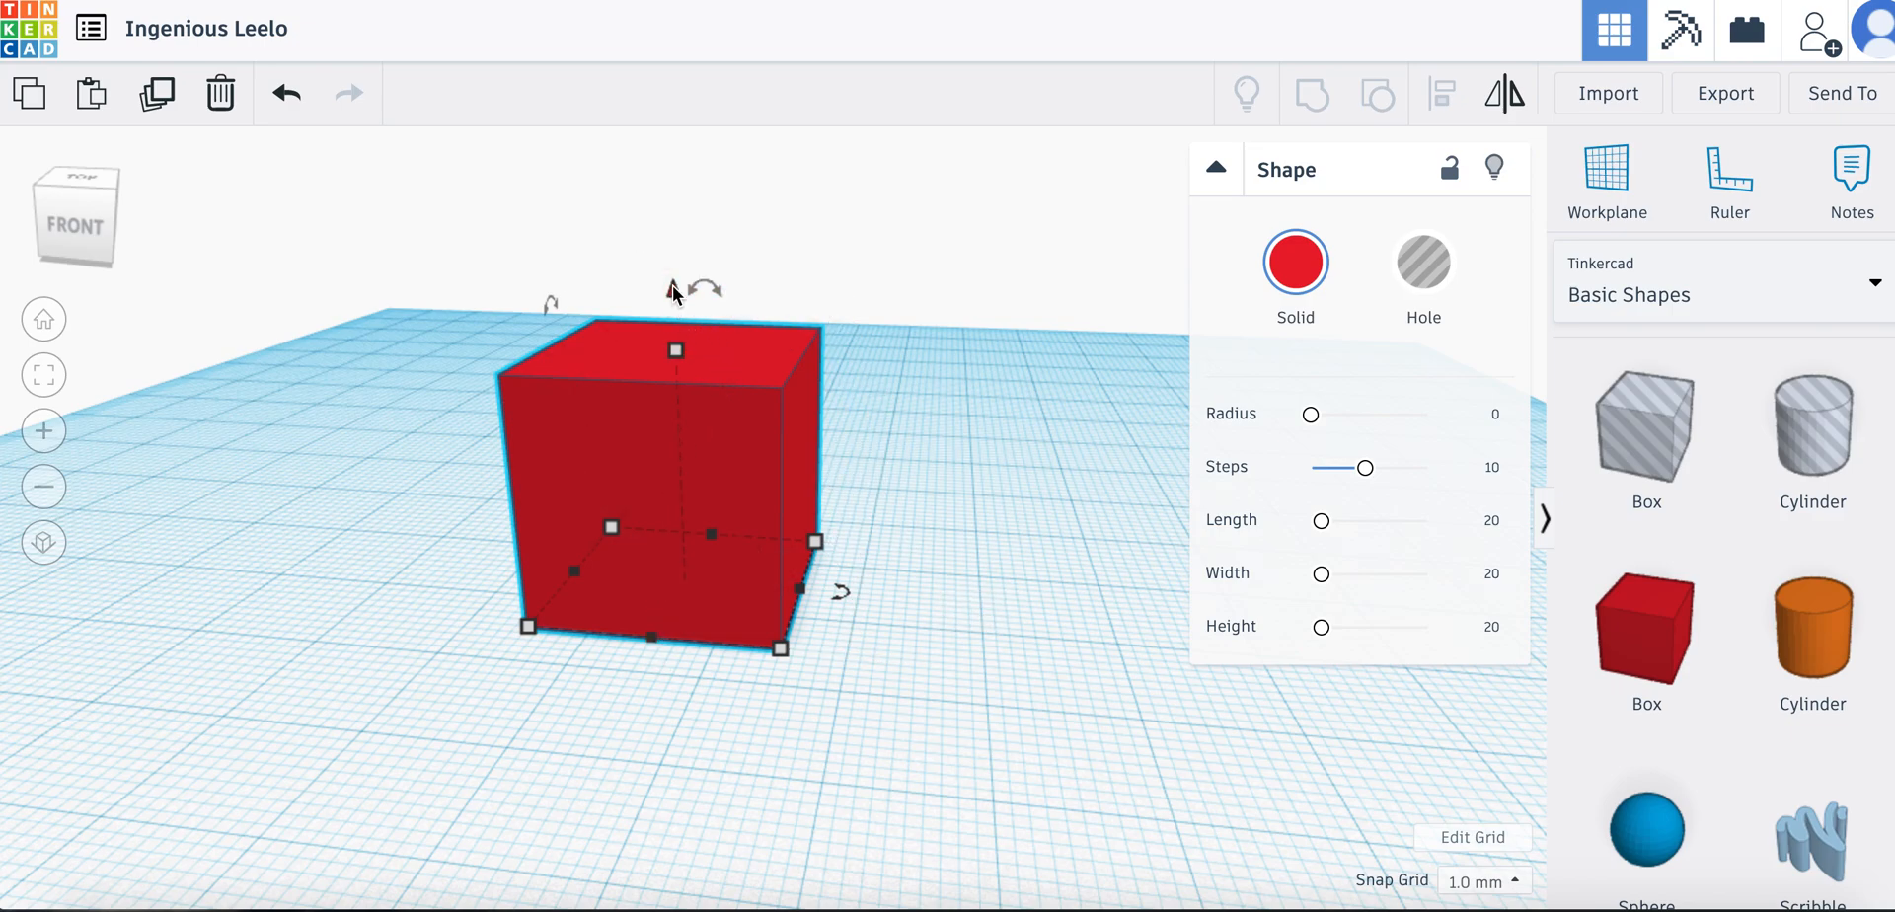
{"action": "mouse_move", "coordinate": [672, 288]}
{"action": "left_mouse_down"}
{"action": "mouse_move", "coordinate": [665, 185]}
{"action": "mouse_move", "coordinate": [664, 418]}
{"action": "mouse_move", "coordinate": [660, 224]}
{"action": "mouse_move", "coordinate": [668, 296]}
{"action": "left_mouse_up"}
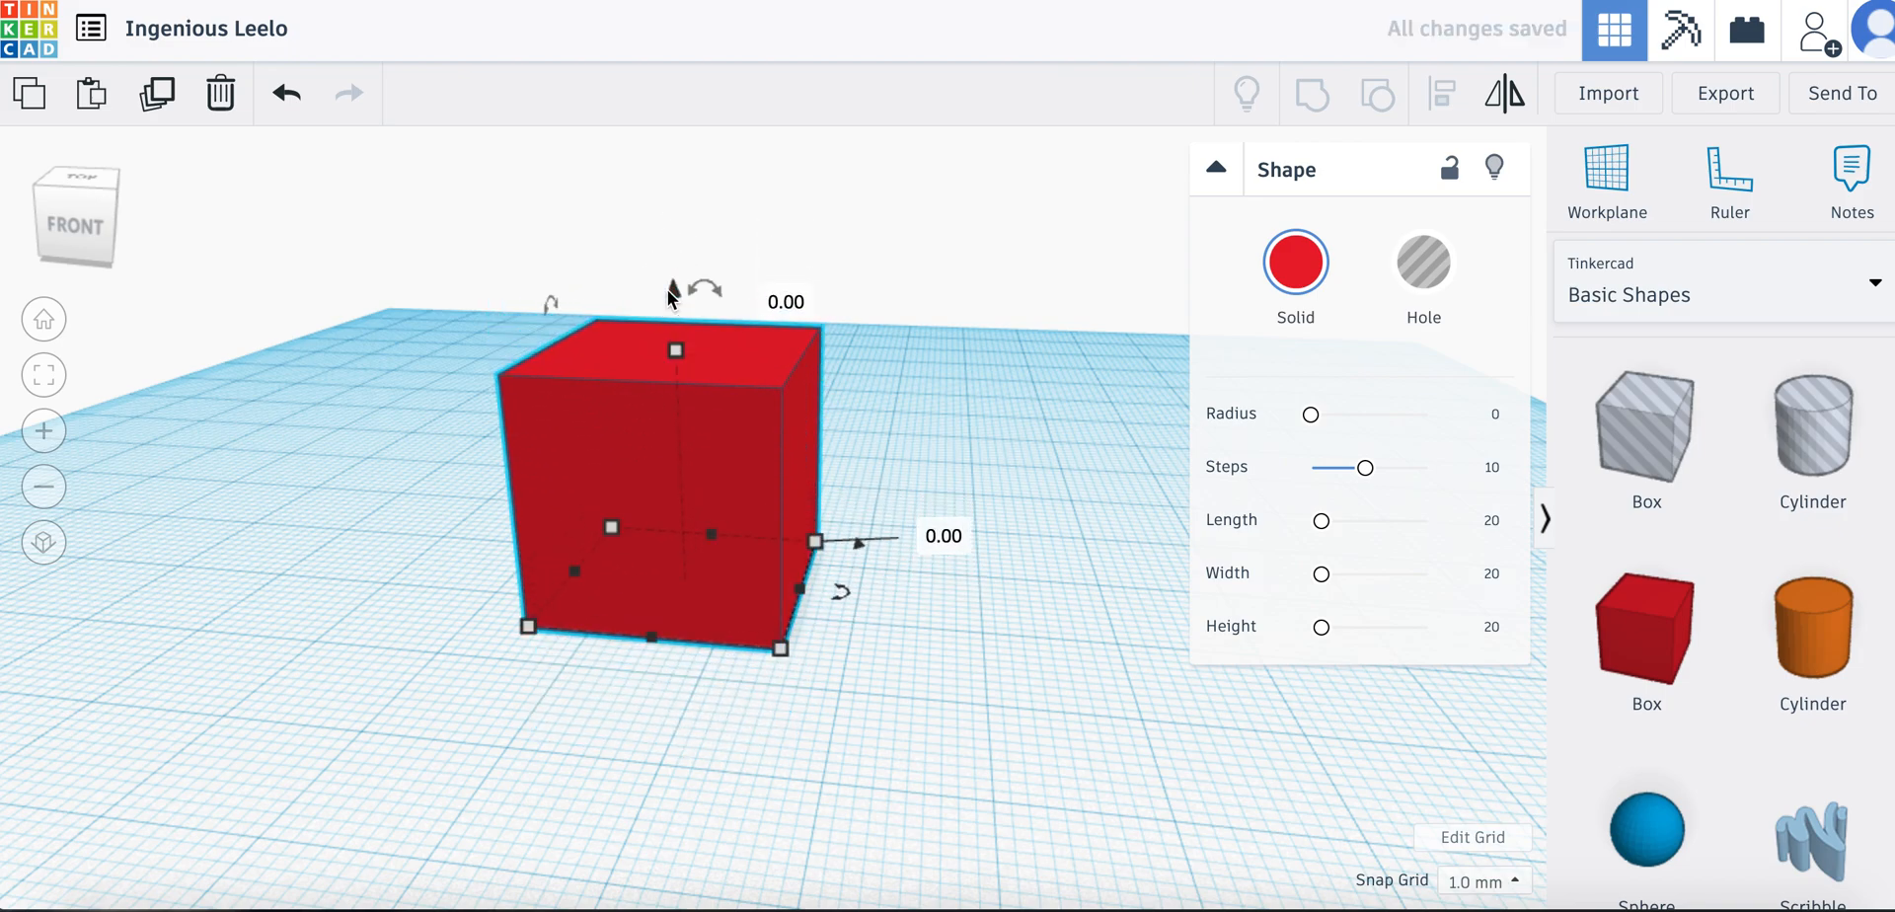
{"action": "left_click", "coordinate": [675, 351]}
{"action": "left_click_drag", "start_coordinate": [677, 363], "coordinate": [677, 548]}
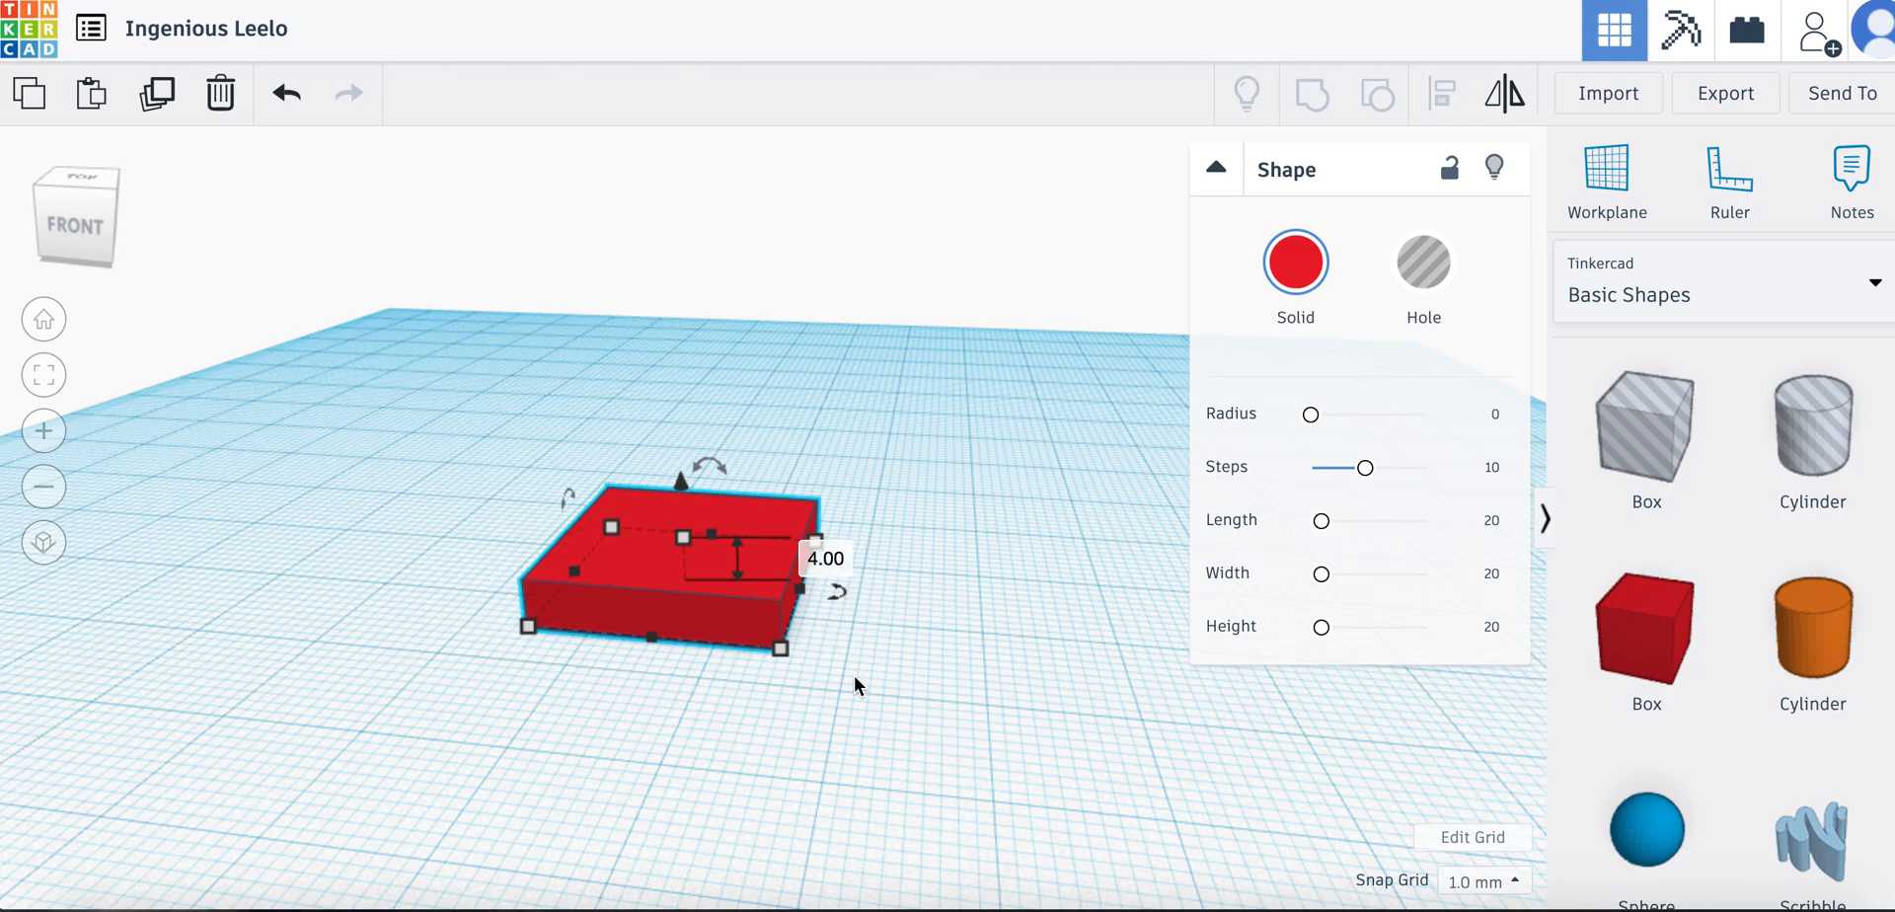
Enlarge the plate's base to 50 by 50 mm by resizing it from its front corner
{"action": "mouse_move", "coordinate": [855, 675]}
{"action": "right_mouse_down"}
{"action": "mouse_move", "coordinate": [829, 719]}
{"action": "mouse_move", "coordinate": [862, 755]}
{"action": "right_mouse_up"}
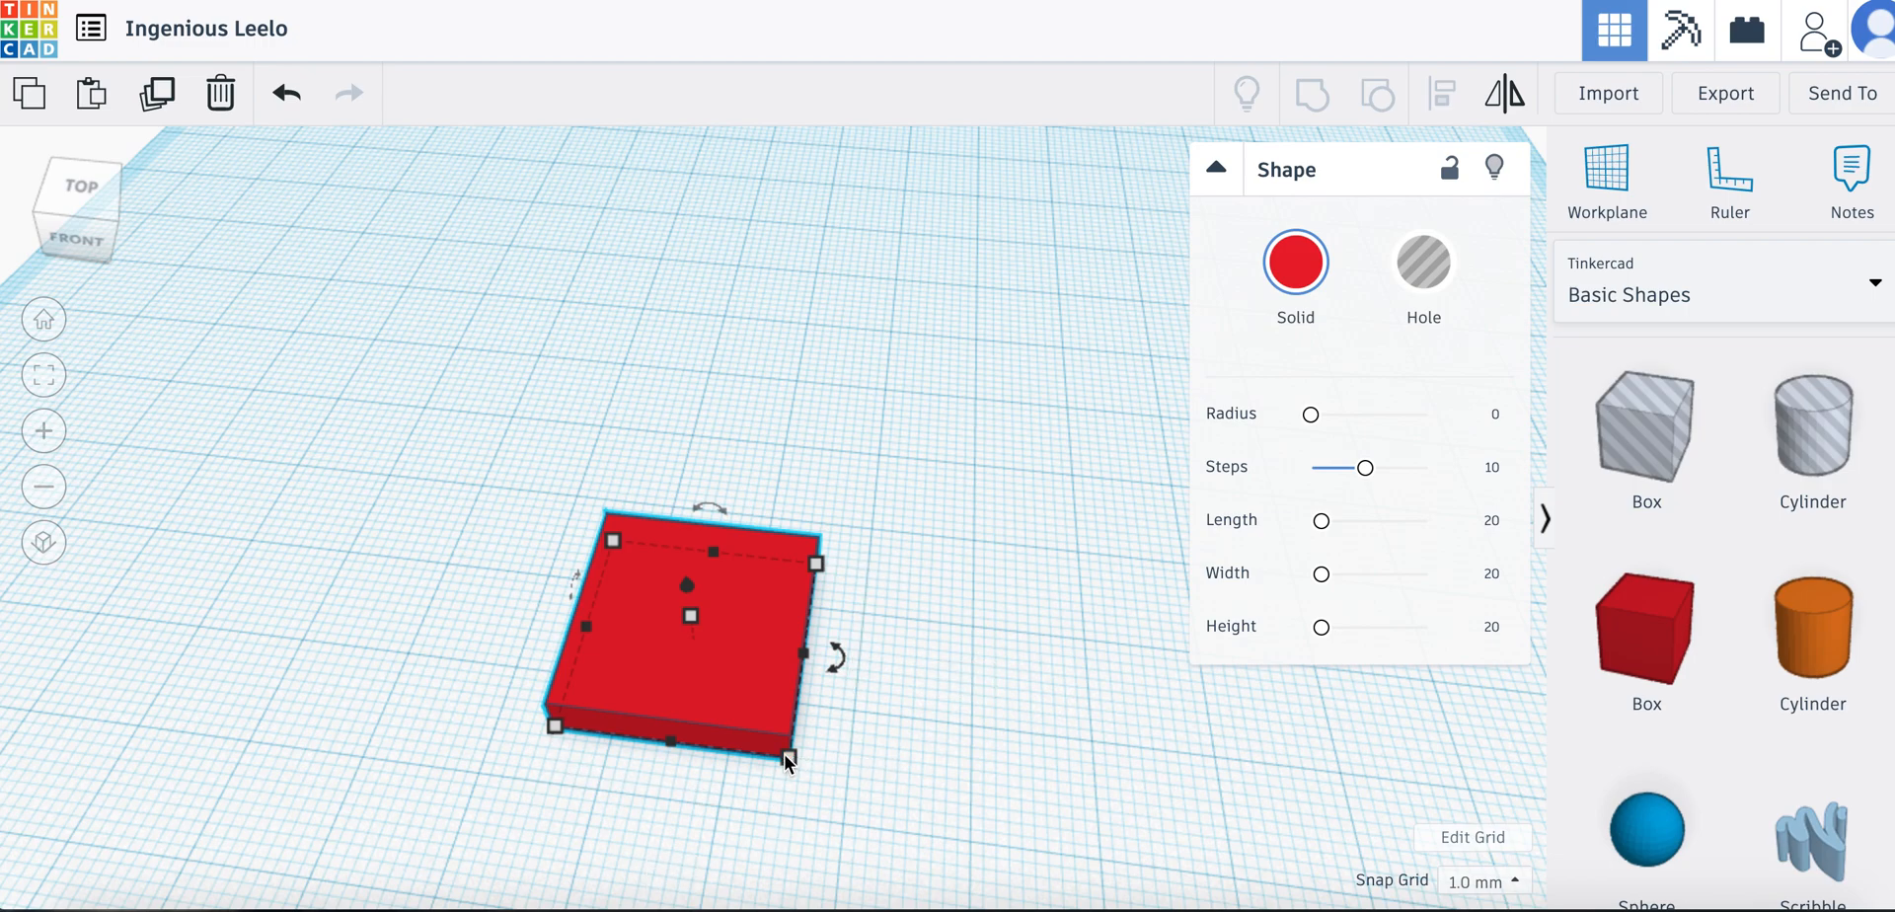
{"action": "left_click_drag", "start_coordinate": [792, 752], "coordinate": [926, 868]}
{"action": "scroll", "coordinate": [1069, 775], "scroll_direction": "down", "scroll_amount": 5}
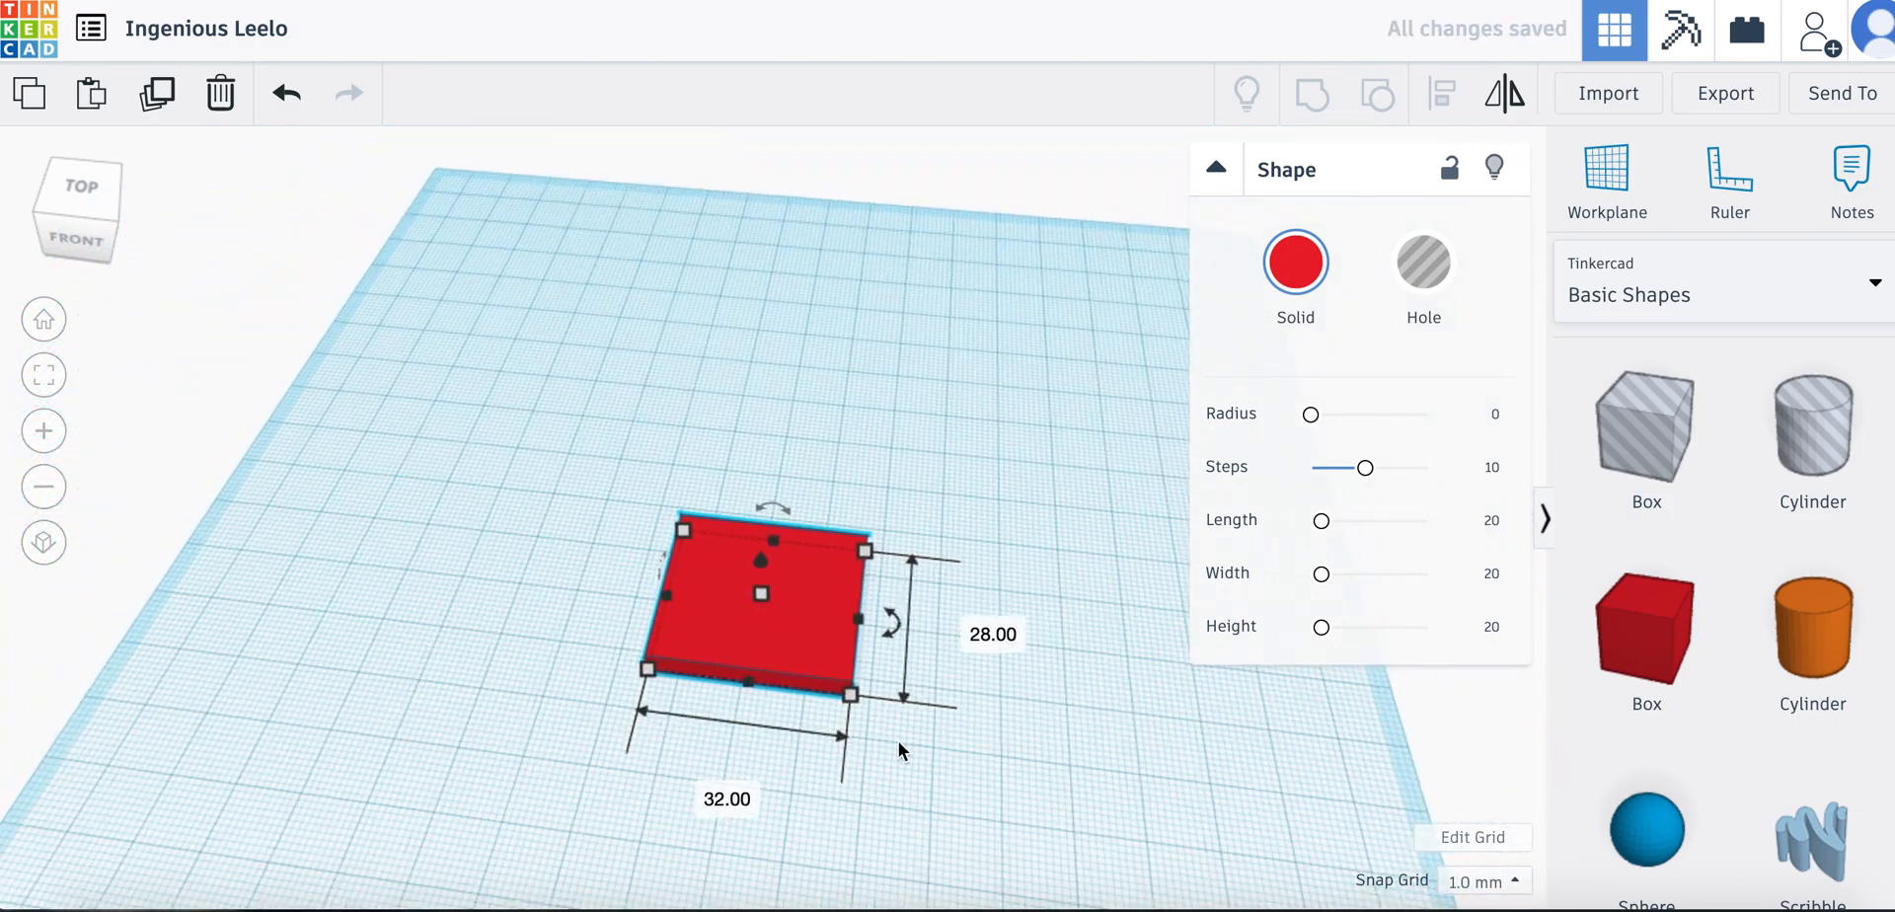
{"action": "left_click_drag", "start_coordinate": [851, 694], "coordinate": [968, 851]}
{"action": "scroll", "coordinate": [1117, 799], "scroll_direction": "down", "scroll_amount": 2}
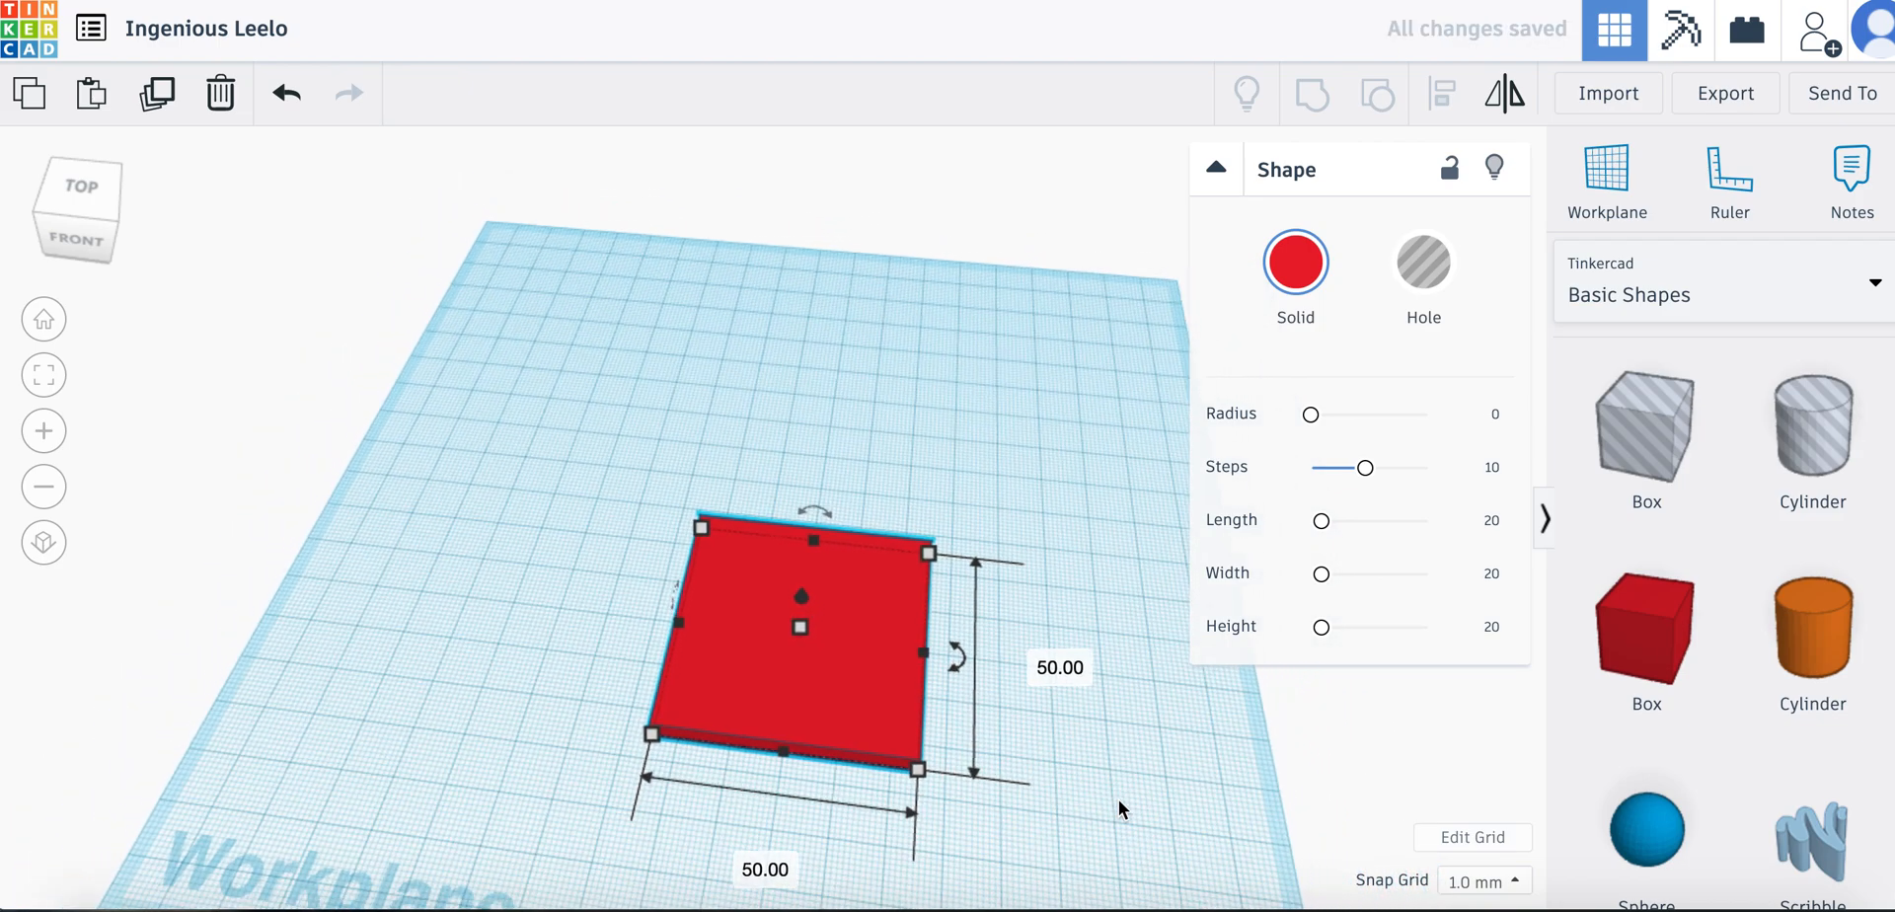
{"action": "scroll", "coordinate": [1117, 799], "scroll_direction": "down", "scroll_amount": 5}
{"action": "scroll", "coordinate": [1028, 778], "scroll_direction": "up", "scroll_amount": 4}
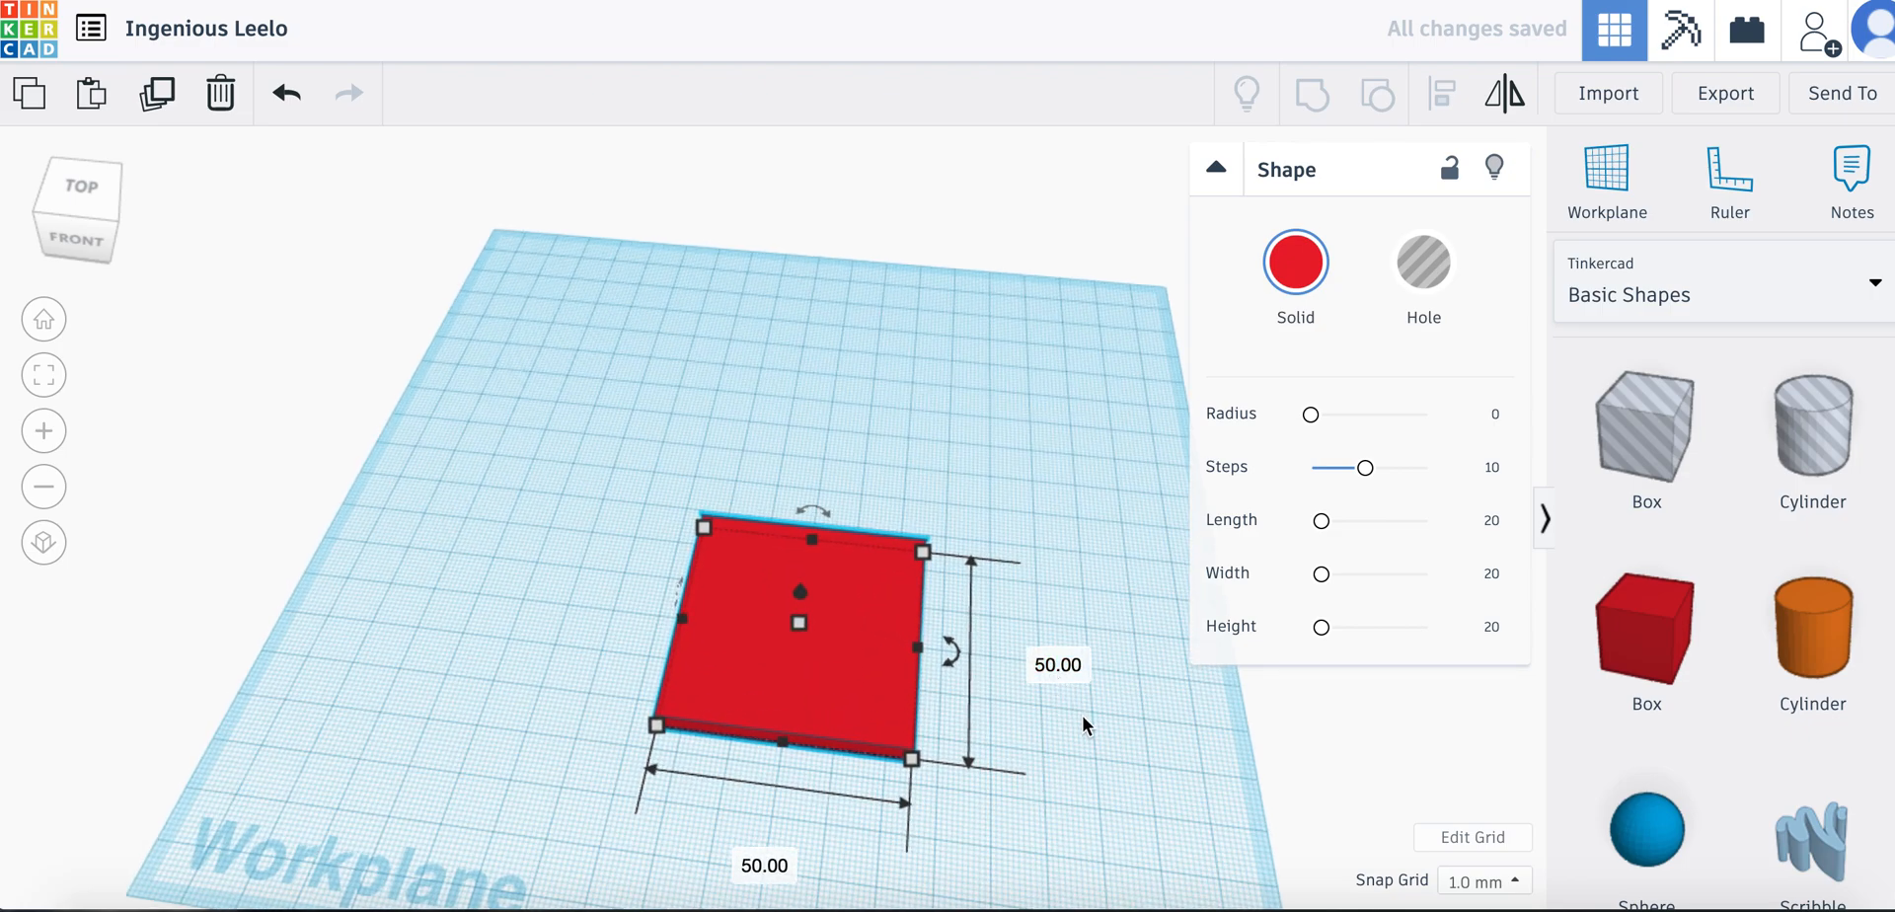
Rotate the plate by -90° so that it stands upright on its edge
{"action": "right_click_drag", "start_coordinate": [1076, 580], "coordinate": [813, 523]}
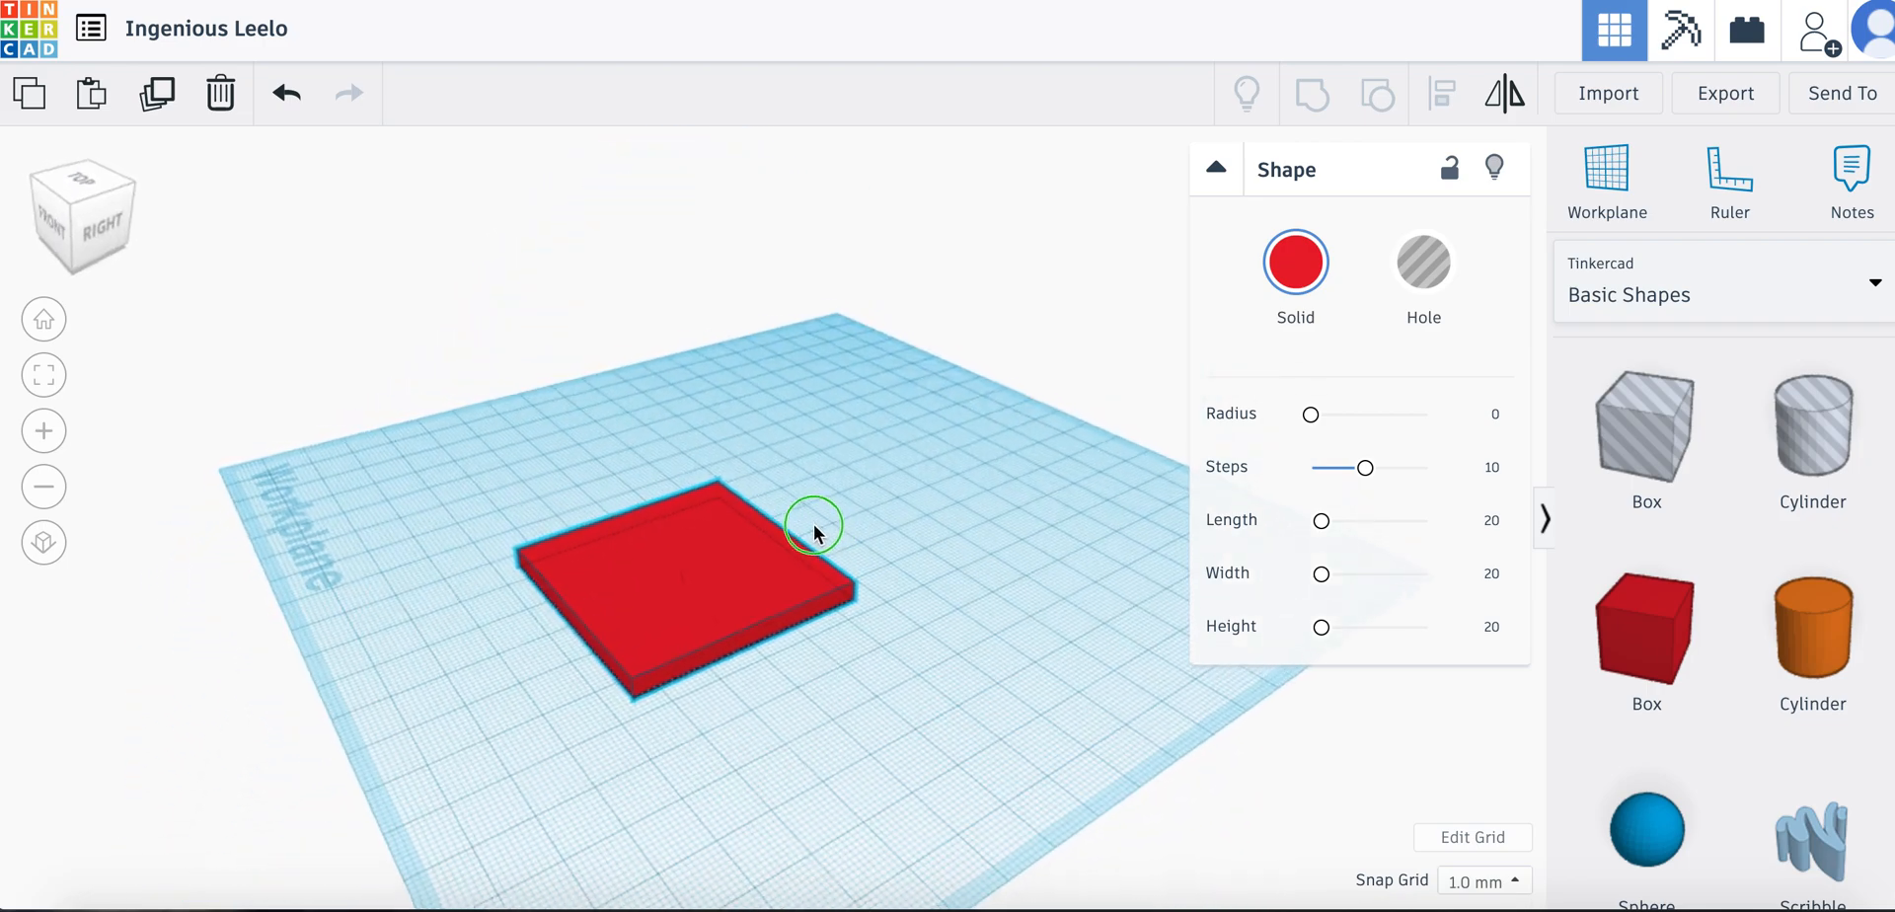
{"action": "left_click", "coordinate": [715, 529]}
{"action": "left_click_drag", "start_coordinate": [629, 489], "coordinate": [599, 343]}
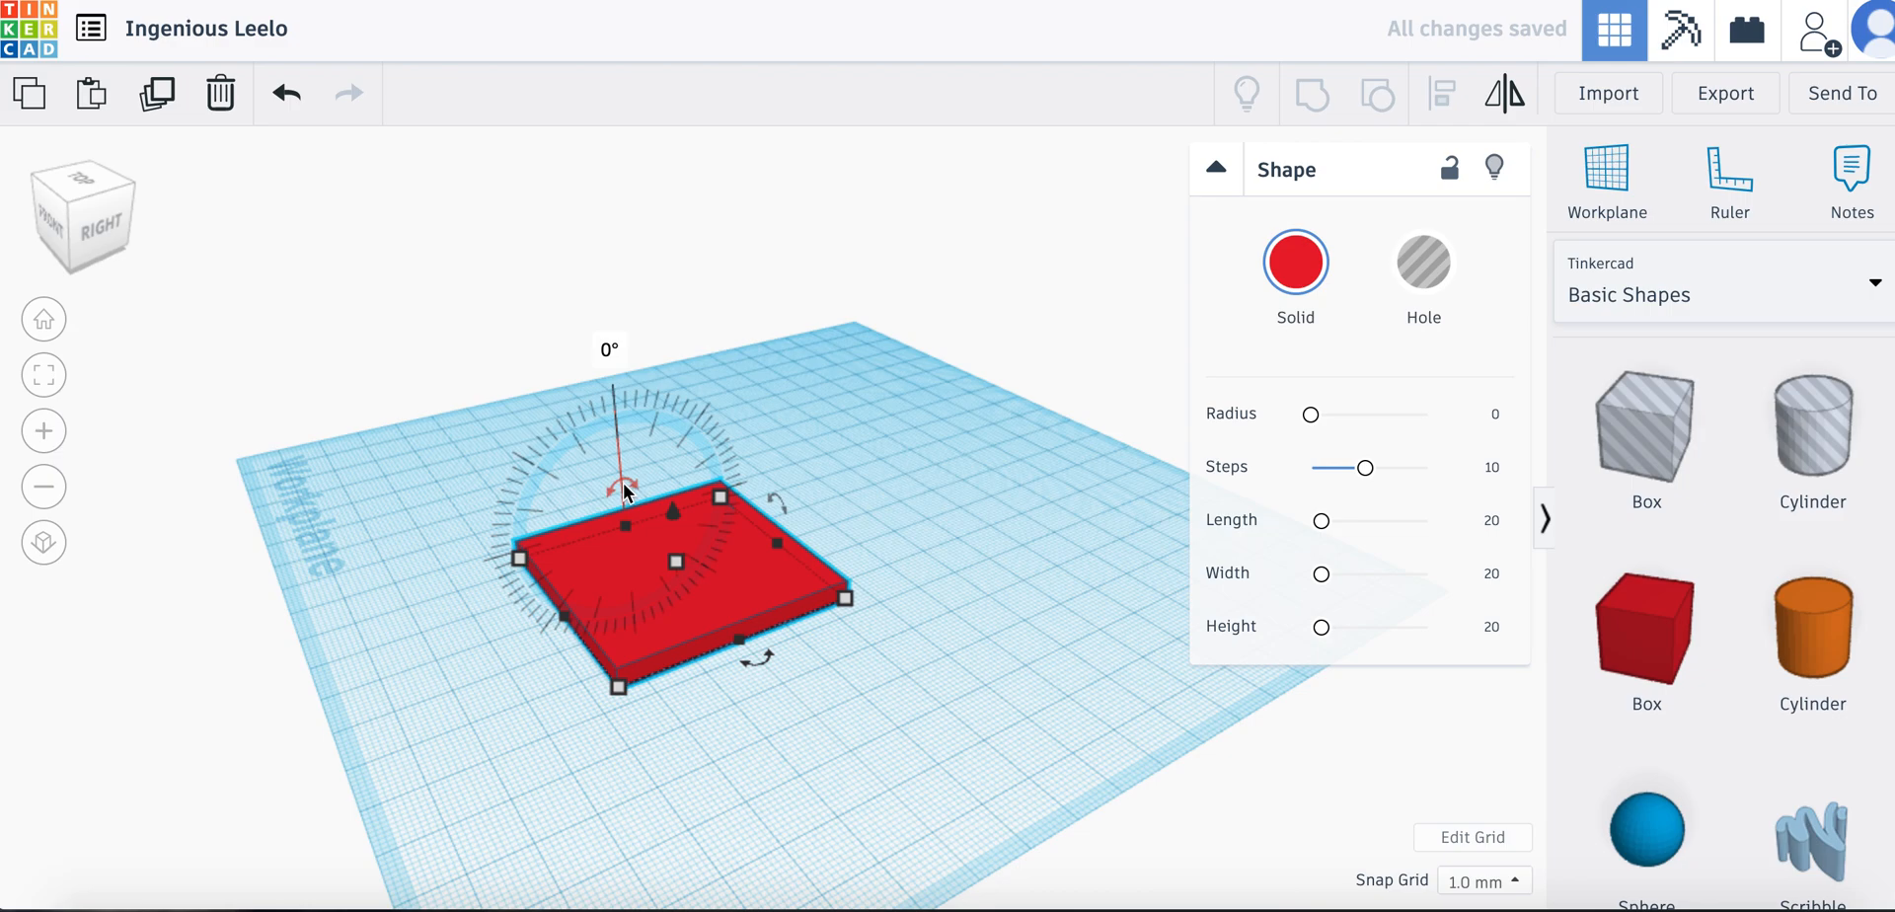
{"action": "left_click_drag", "start_coordinate": [619, 482], "coordinate": [832, 456]}
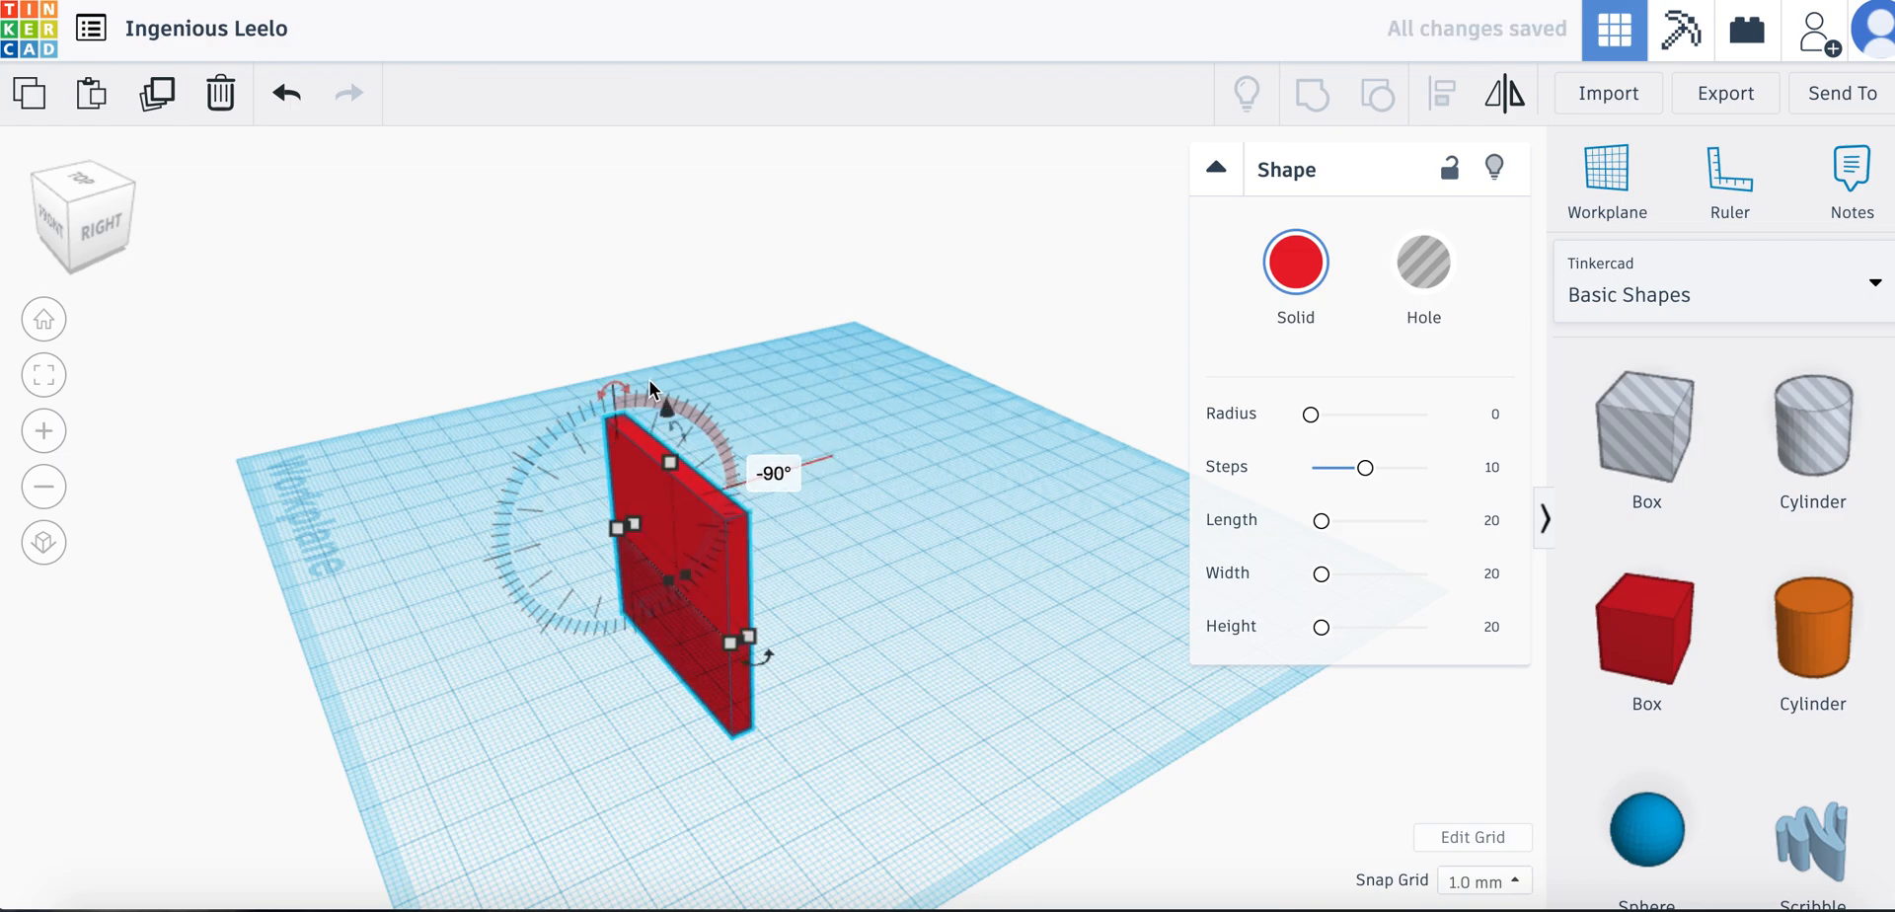
{"action": "left_click", "coordinate": [778, 476]}
{"action": "key", "text": "Return"}
Raise the upright plate until its lower edge rests on the workplane
{"action": "scroll", "coordinate": [758, 375], "scroll_direction": "up", "scroll_amount": 2}
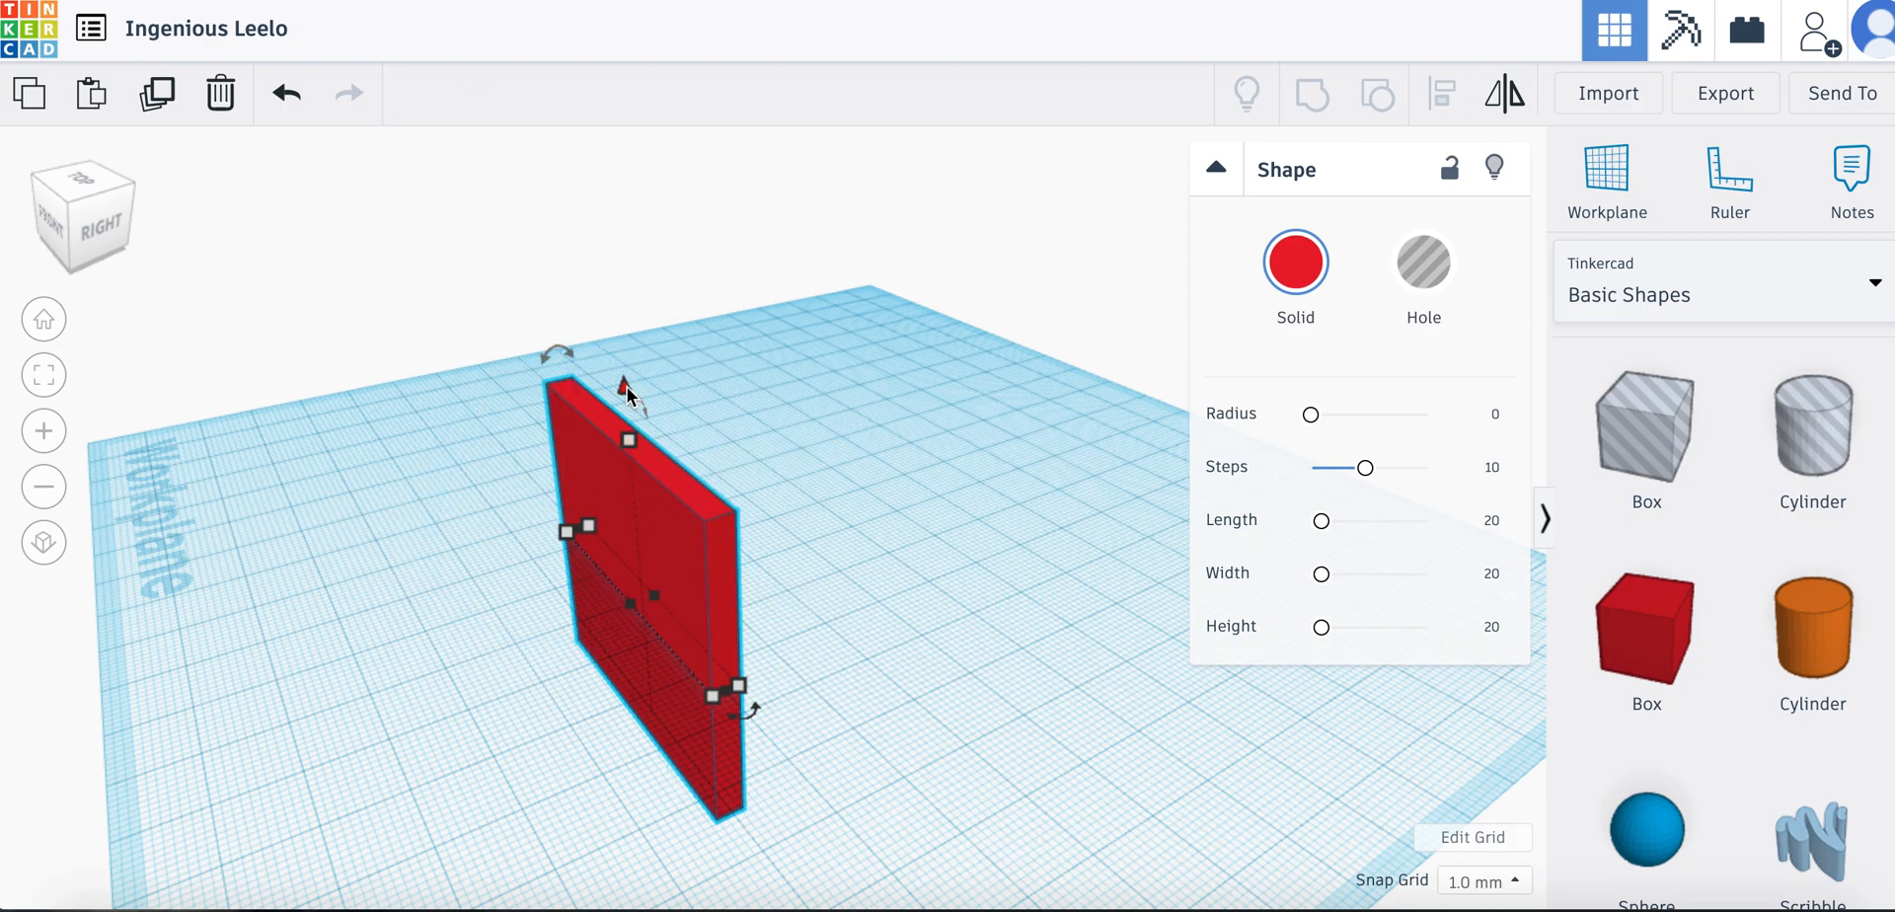
{"action": "left_click_drag", "start_coordinate": [628, 393], "coordinate": [634, 215]}
Paste a copy of the upright plate and move it 39 mm across and 2 mm lengthwise to stand opposite the original
{"action": "right_click_drag", "start_coordinate": [841, 342], "coordinate": [787, 333]}
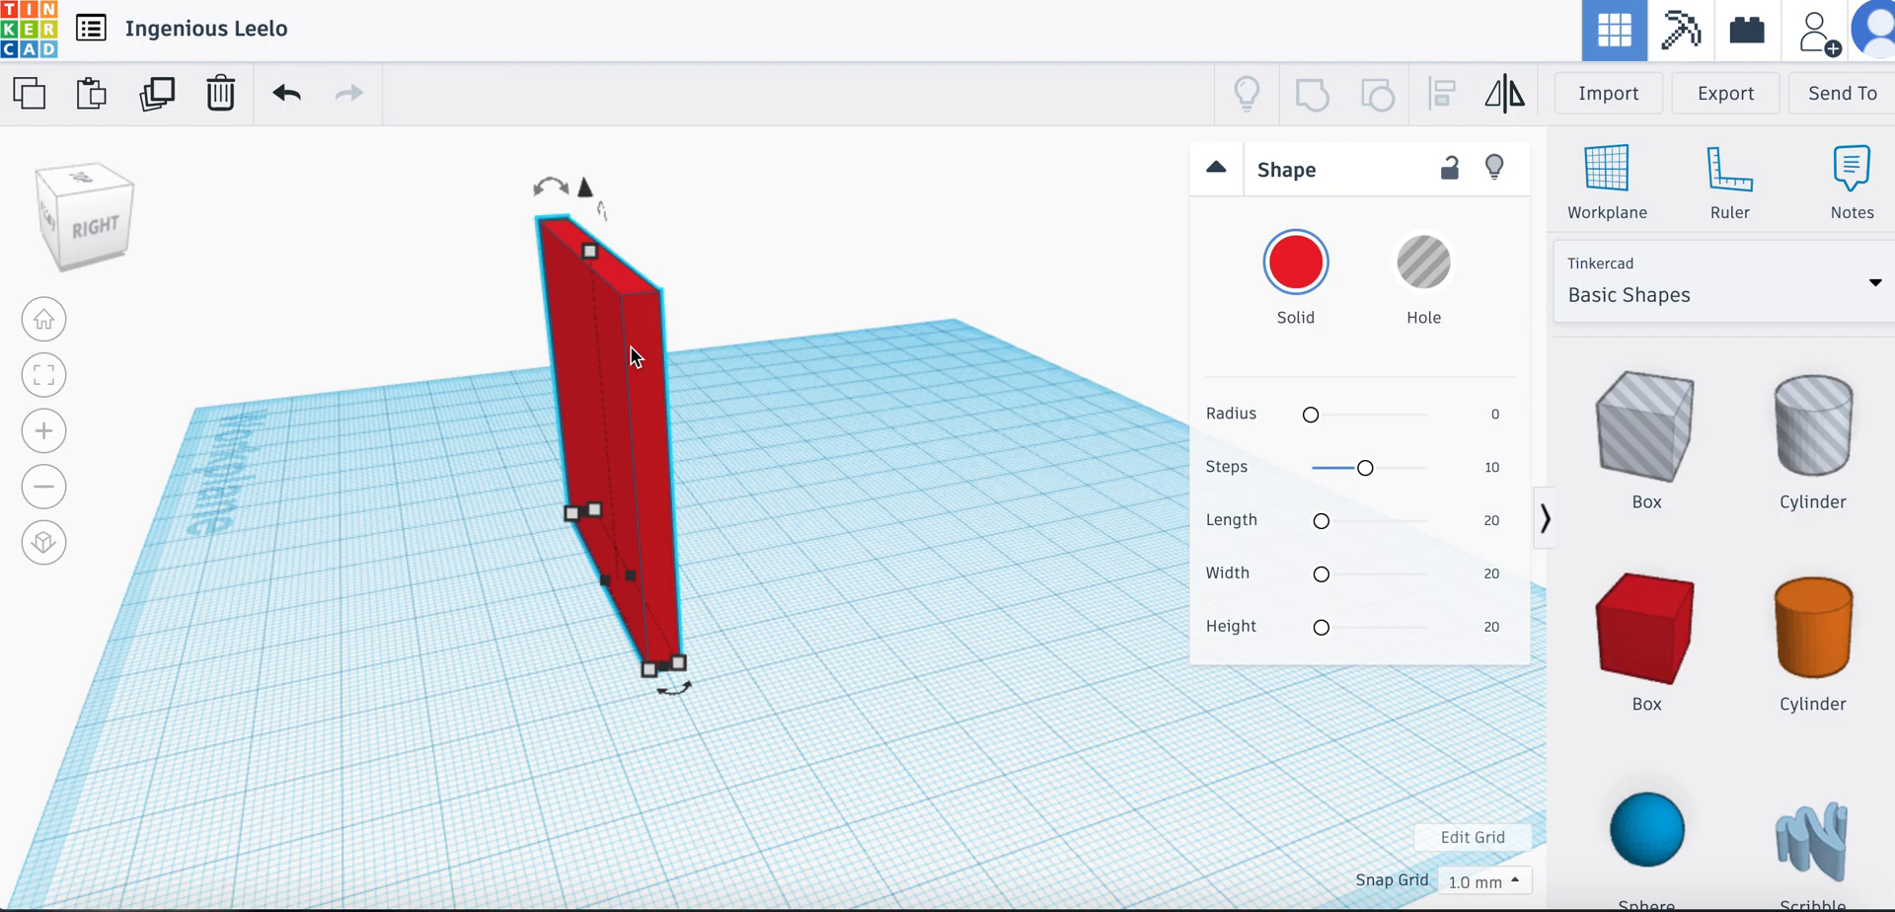
{"action": "key", "text": "ctrl+v"}
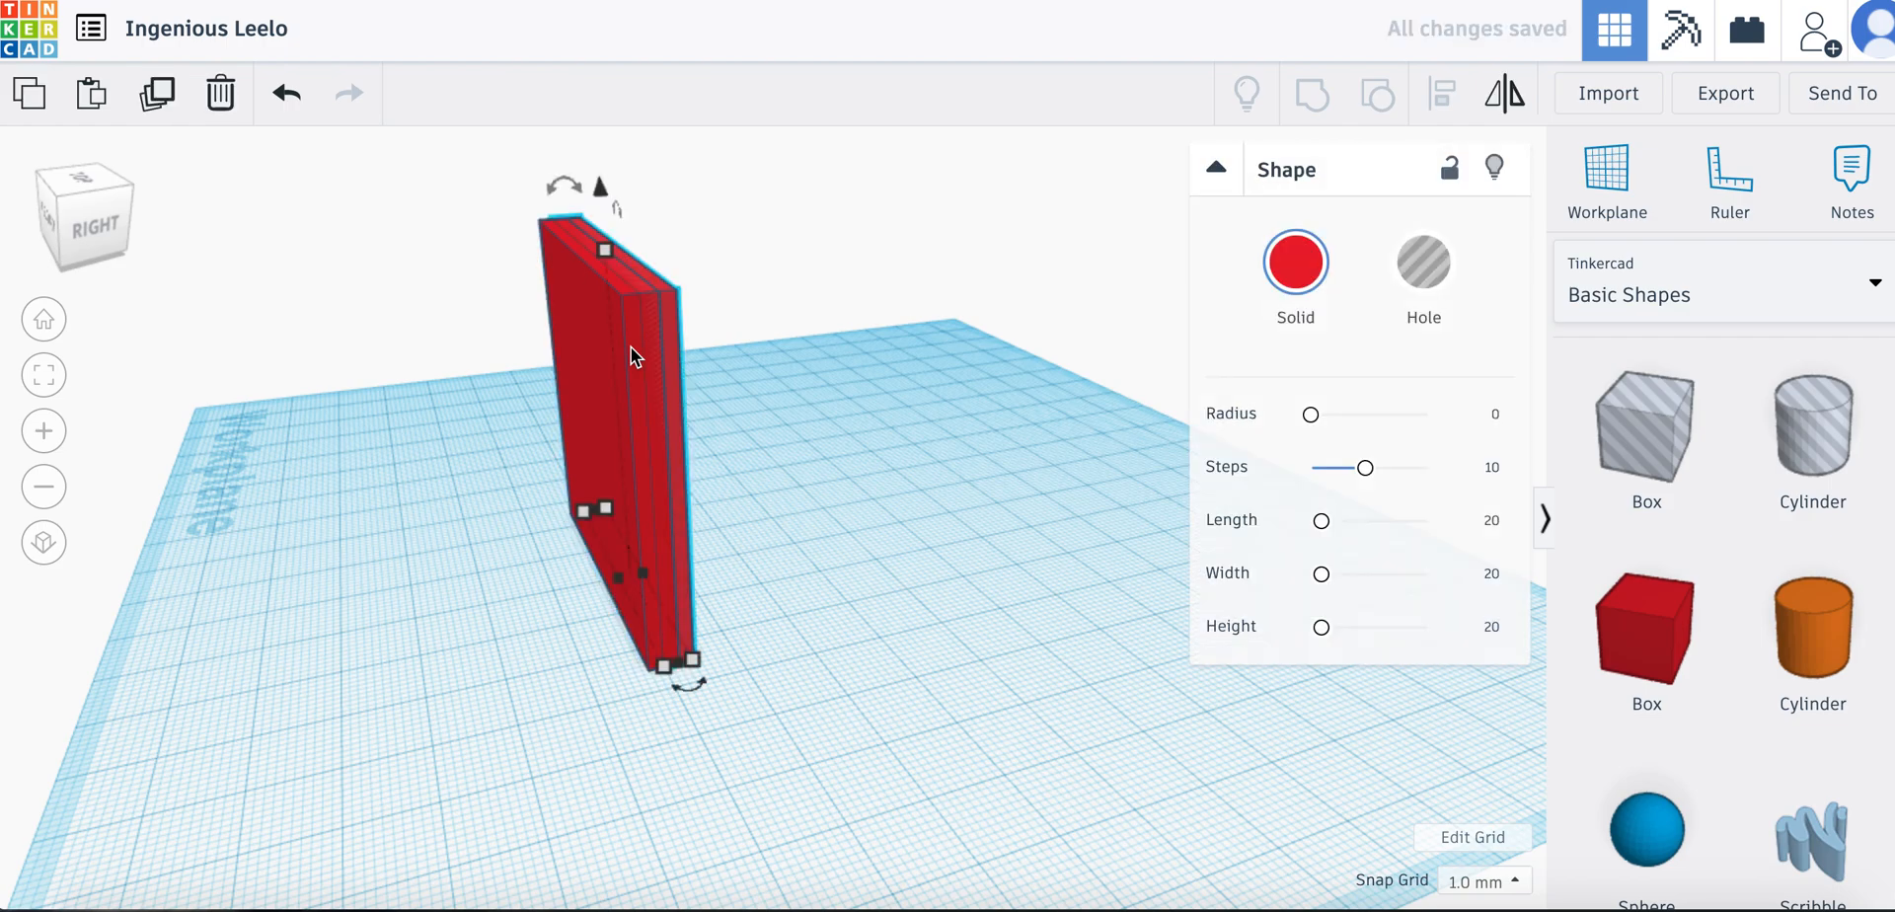
{"action": "left_click_drag", "start_coordinate": [673, 334], "coordinate": [955, 296]}
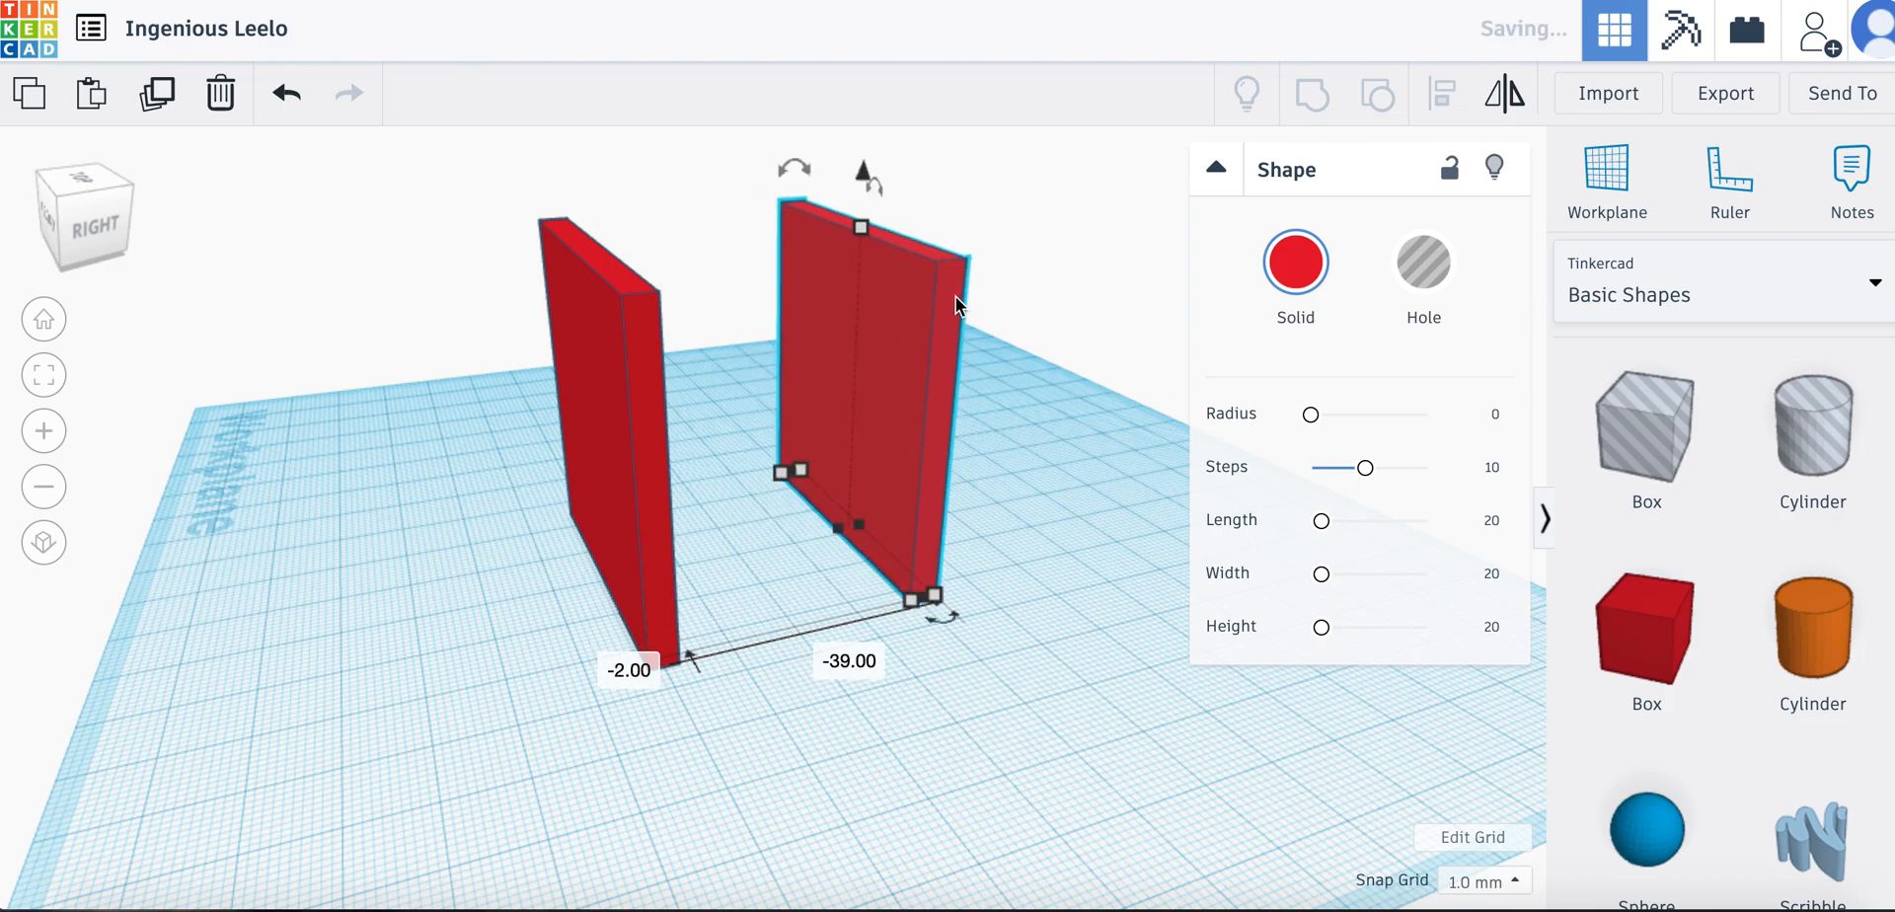
{"action": "right_click_drag", "start_coordinate": [866, 429], "coordinate": [796, 541]}
{"action": "left_click_drag", "start_coordinate": [886, 476], "coordinate": [886, 505]}
{"action": "left_click", "coordinate": [535, 475]}
{"action": "left_click_drag", "start_coordinate": [534, 475], "coordinate": [537, 501]}
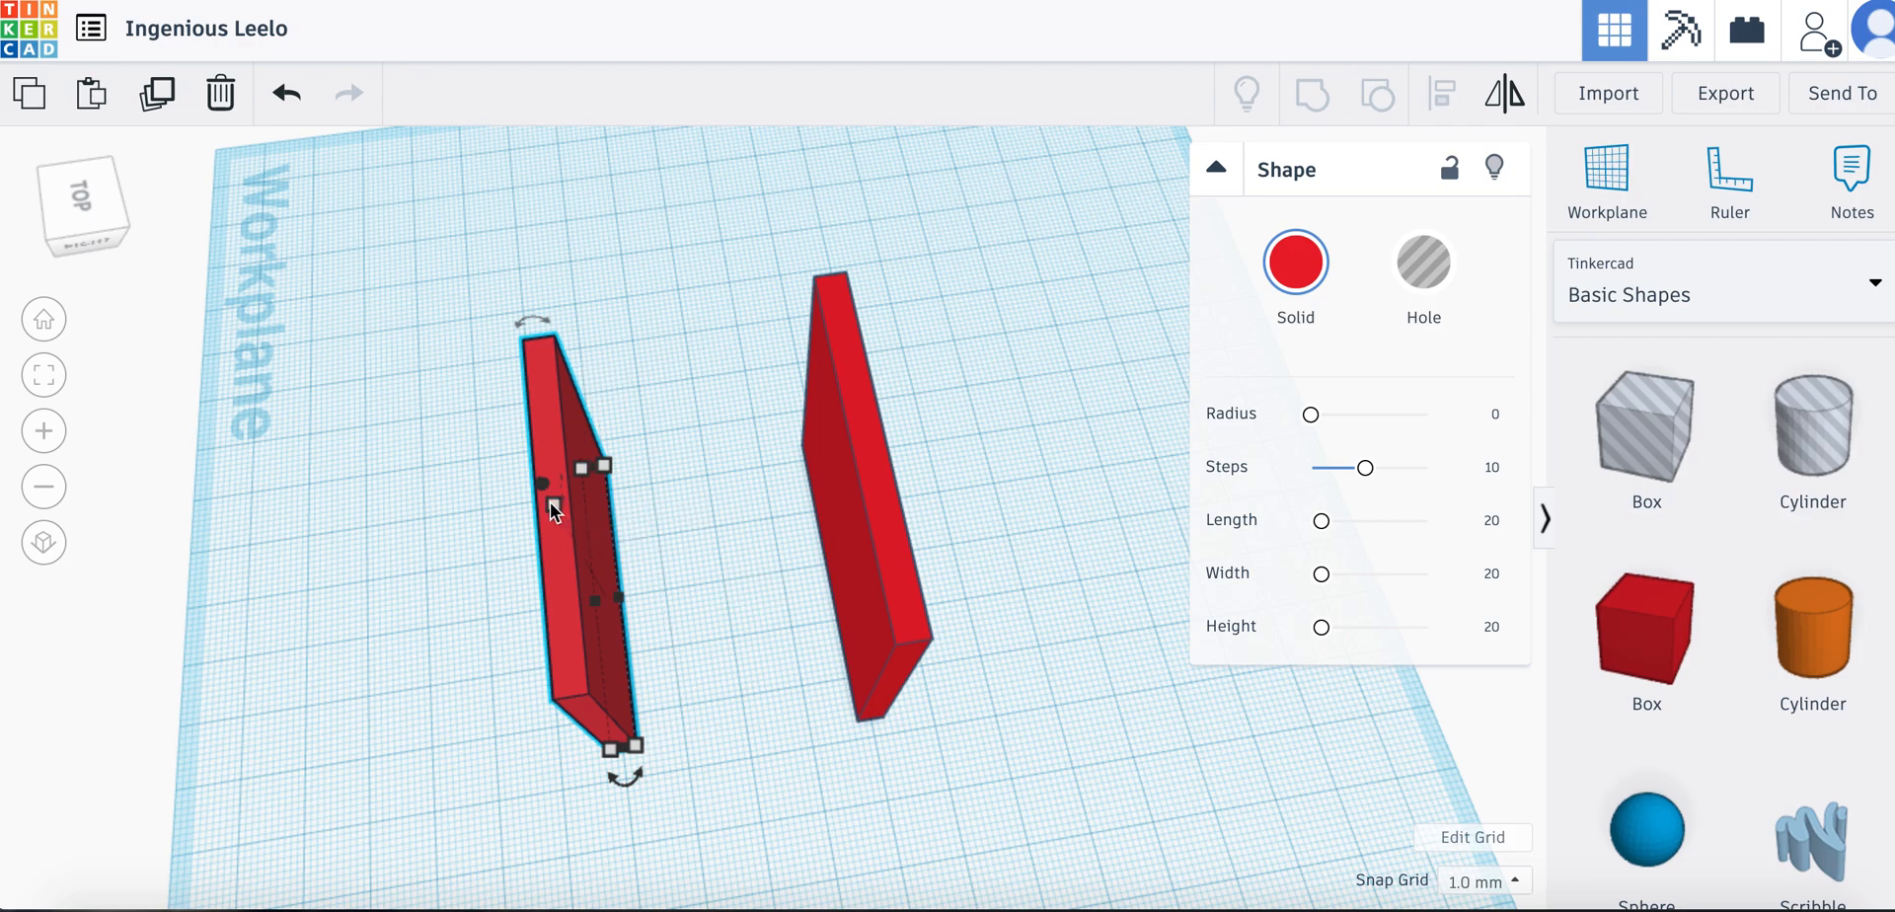
{"action": "left_click", "coordinate": [282, 100]}
Adjust the two upright plates' positions, moving the original 3 mm toward the copy and 4 mm forward, and shifting the copy slightly farther away
{"action": "right_click_drag", "start_coordinate": [734, 461], "coordinate": [731, 409]}
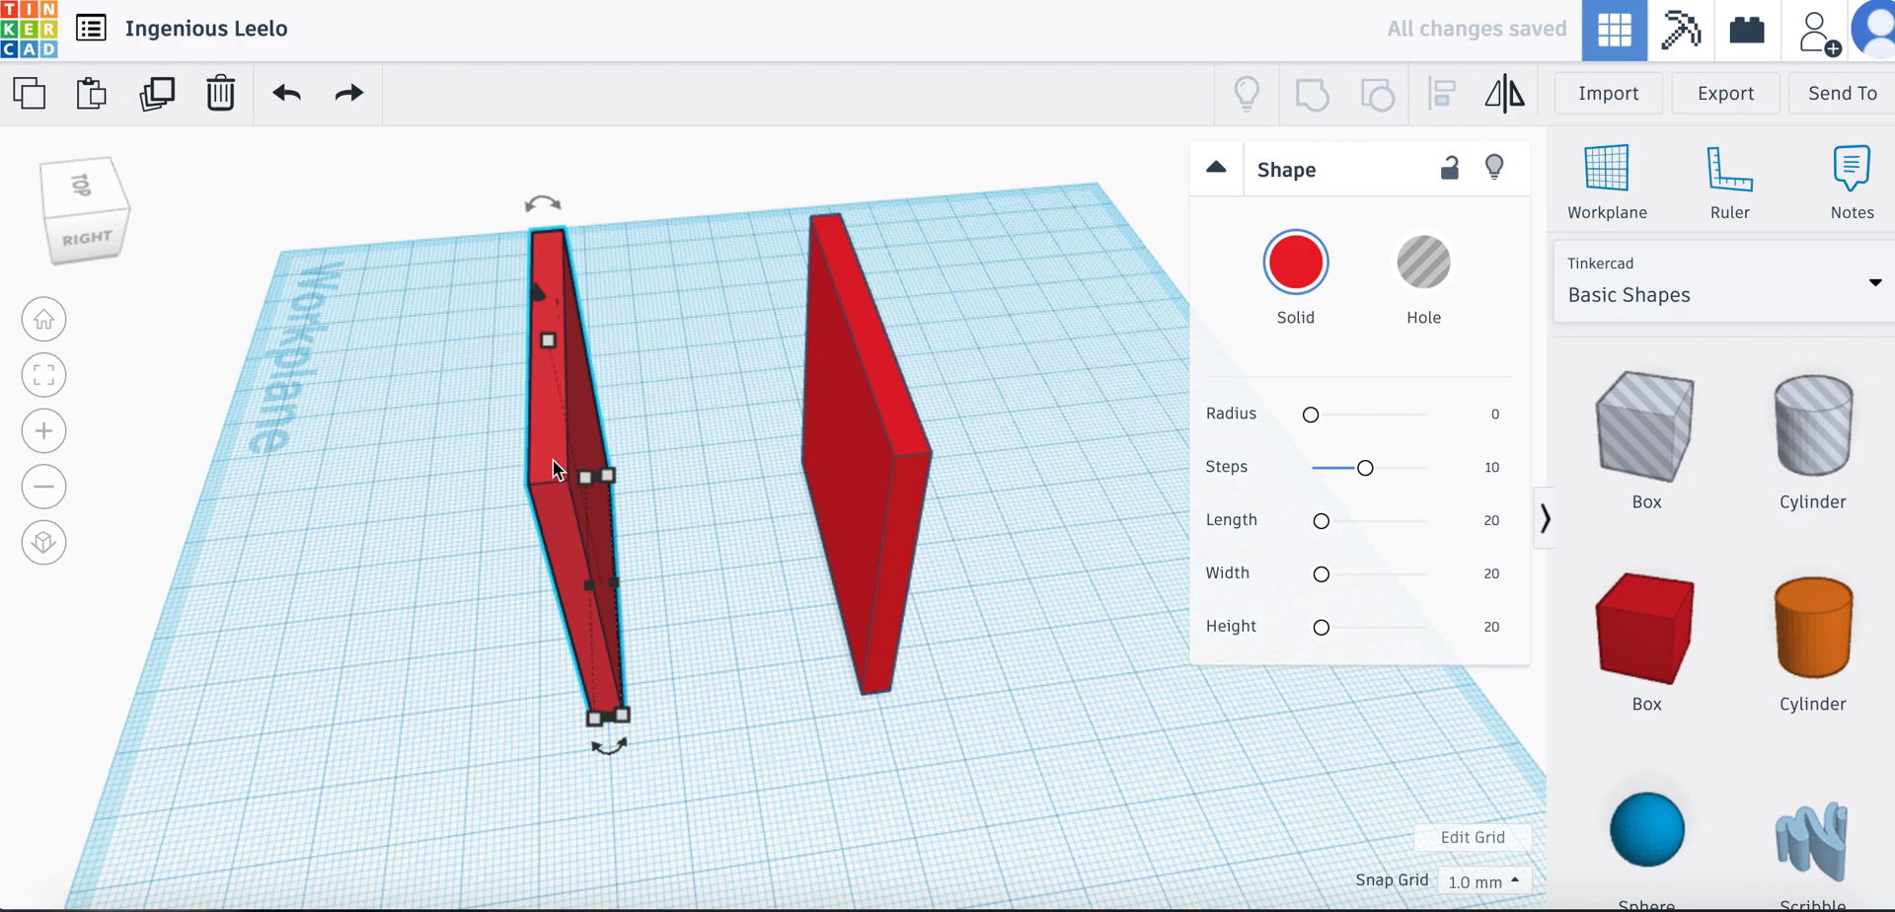
{"action": "left_click_drag", "start_coordinate": [553, 448], "coordinate": [581, 474]}
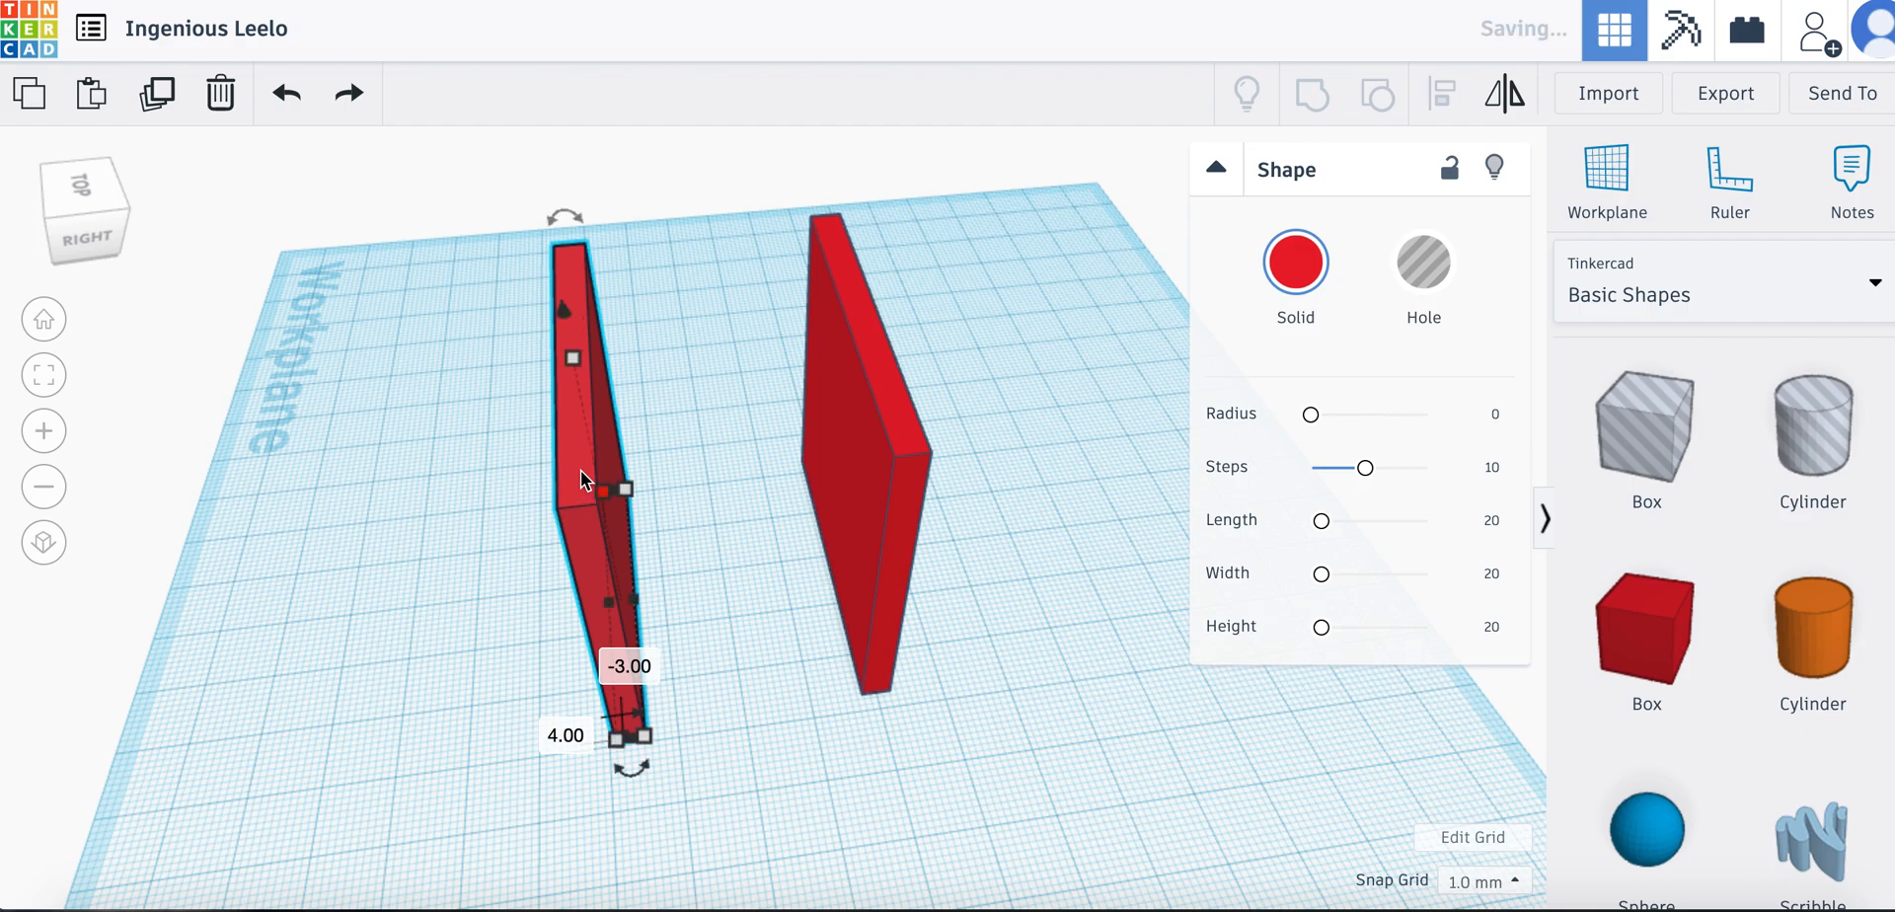
{"action": "left_click", "coordinate": [884, 766]}
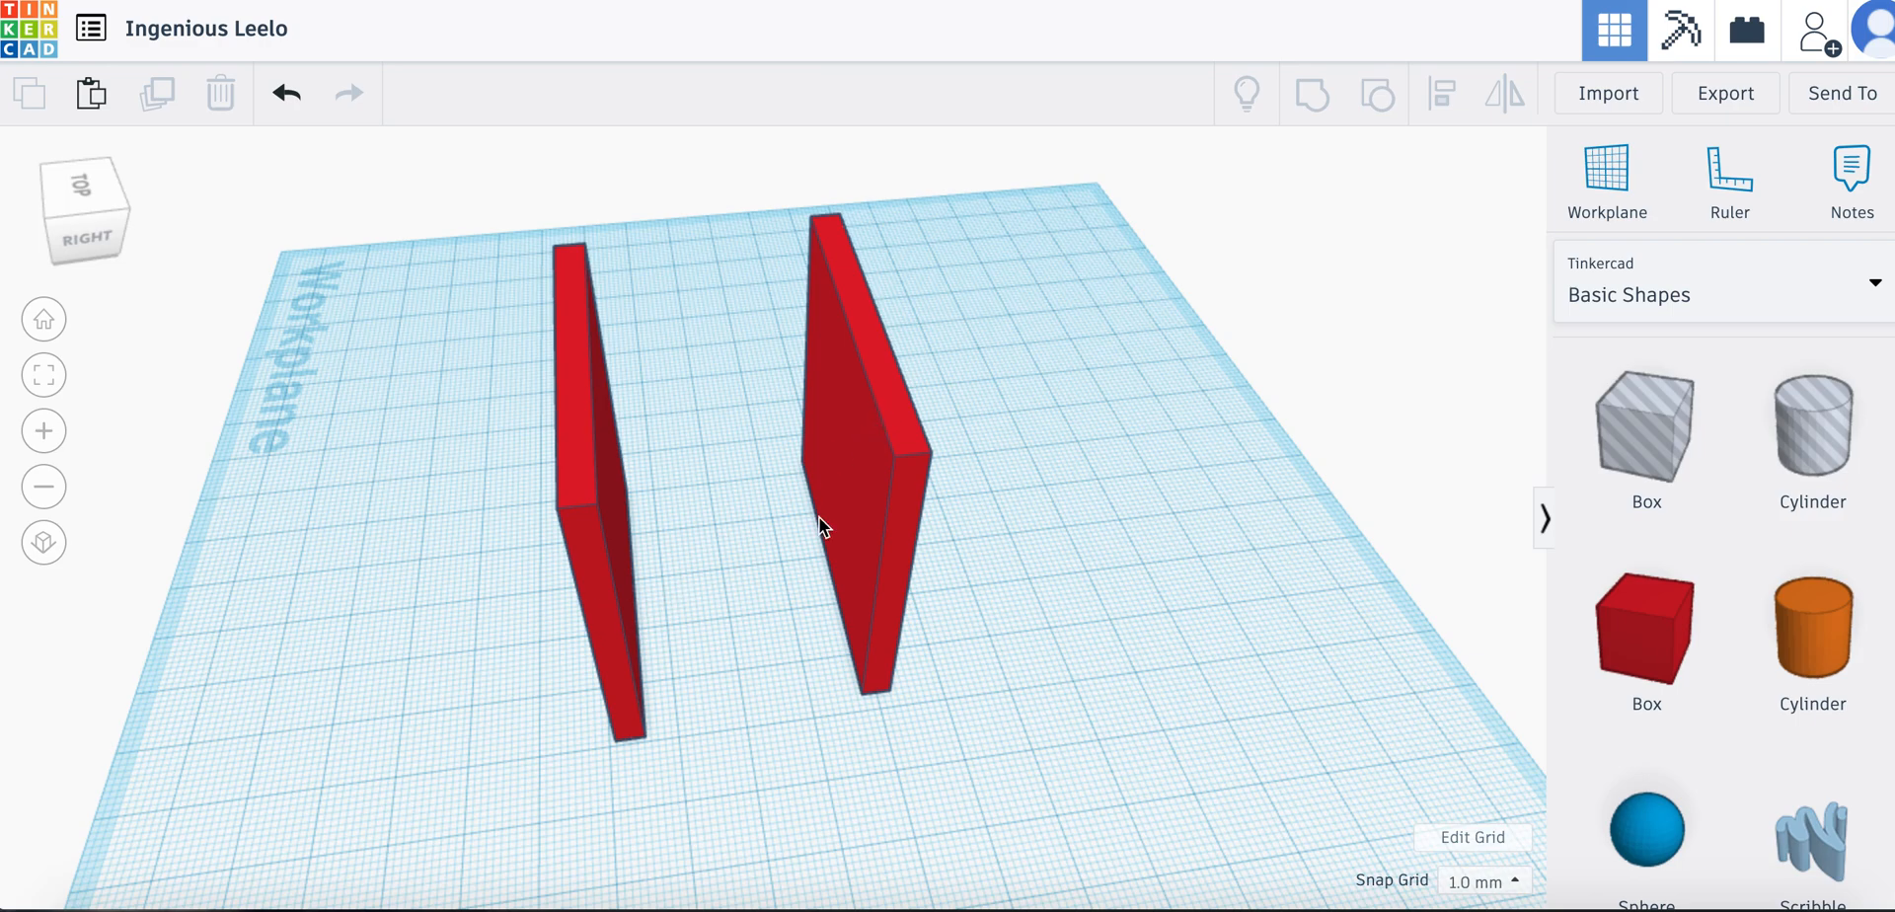
{"action": "left_click_drag", "start_coordinate": [890, 400], "coordinate": [938, 422]}
{"action": "right_click_drag", "start_coordinate": [838, 800], "coordinate": [791, 796]}
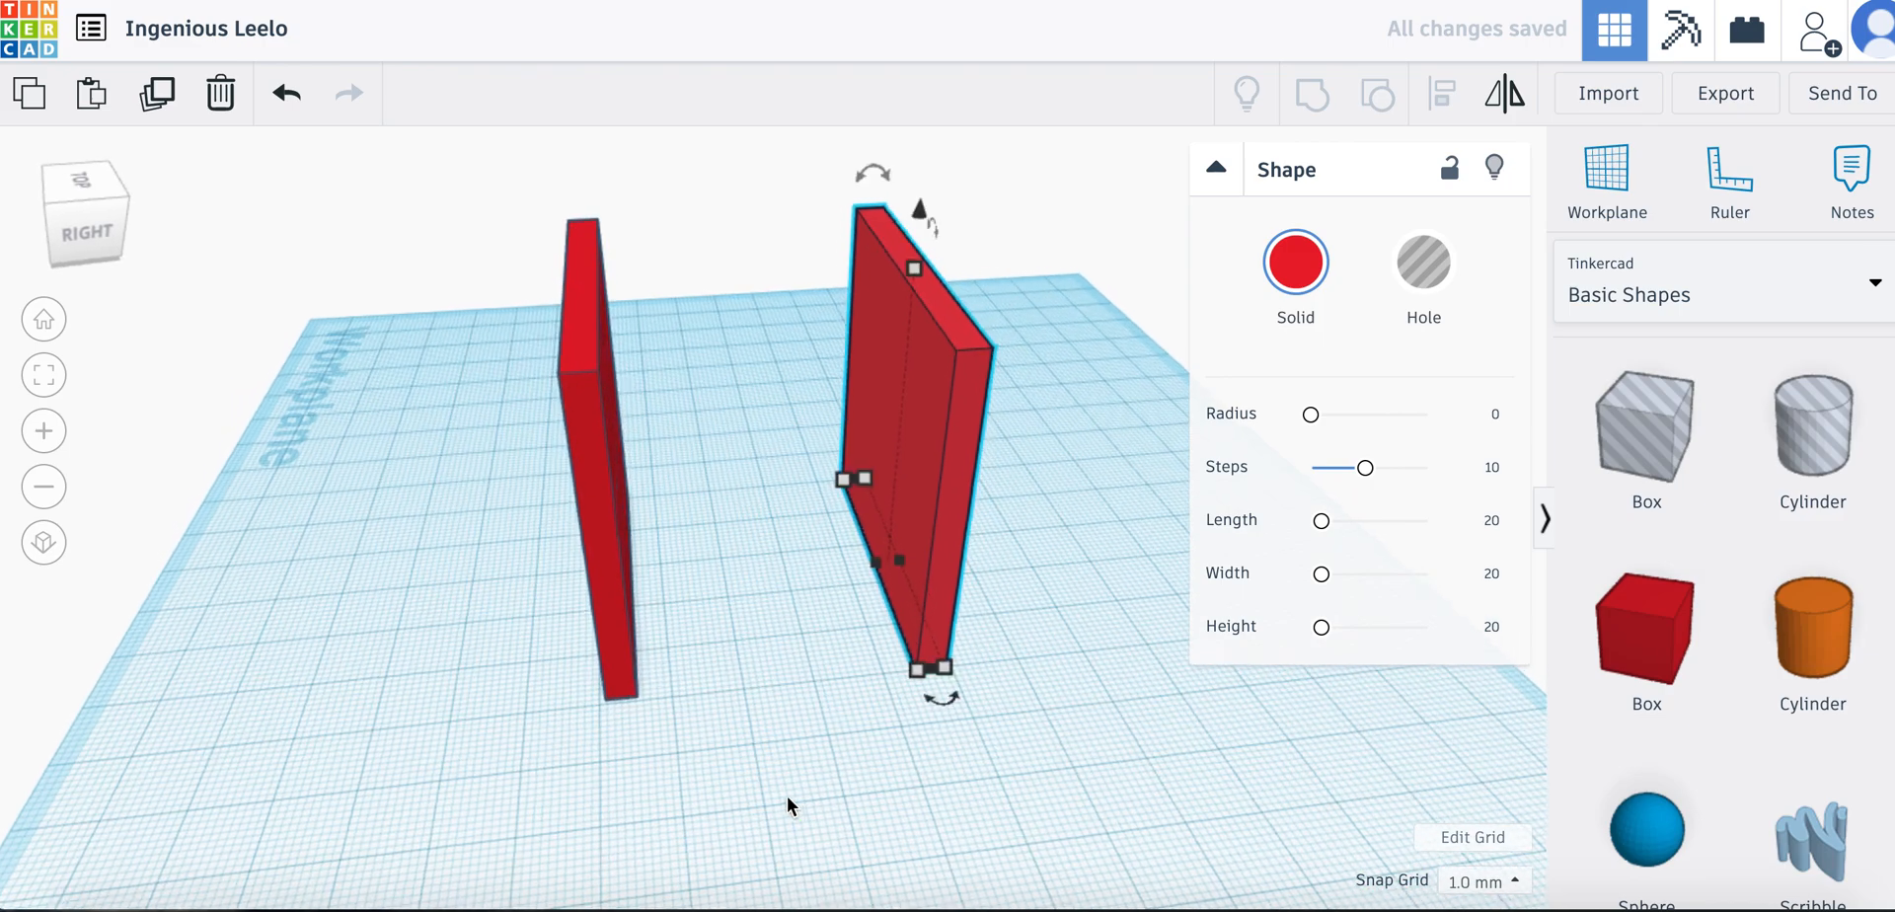
Paste a copy of the original upright plate and move it 15 mm across and 33 mm forward, in front of the other two
{"action": "left_click", "coordinate": [606, 461]}
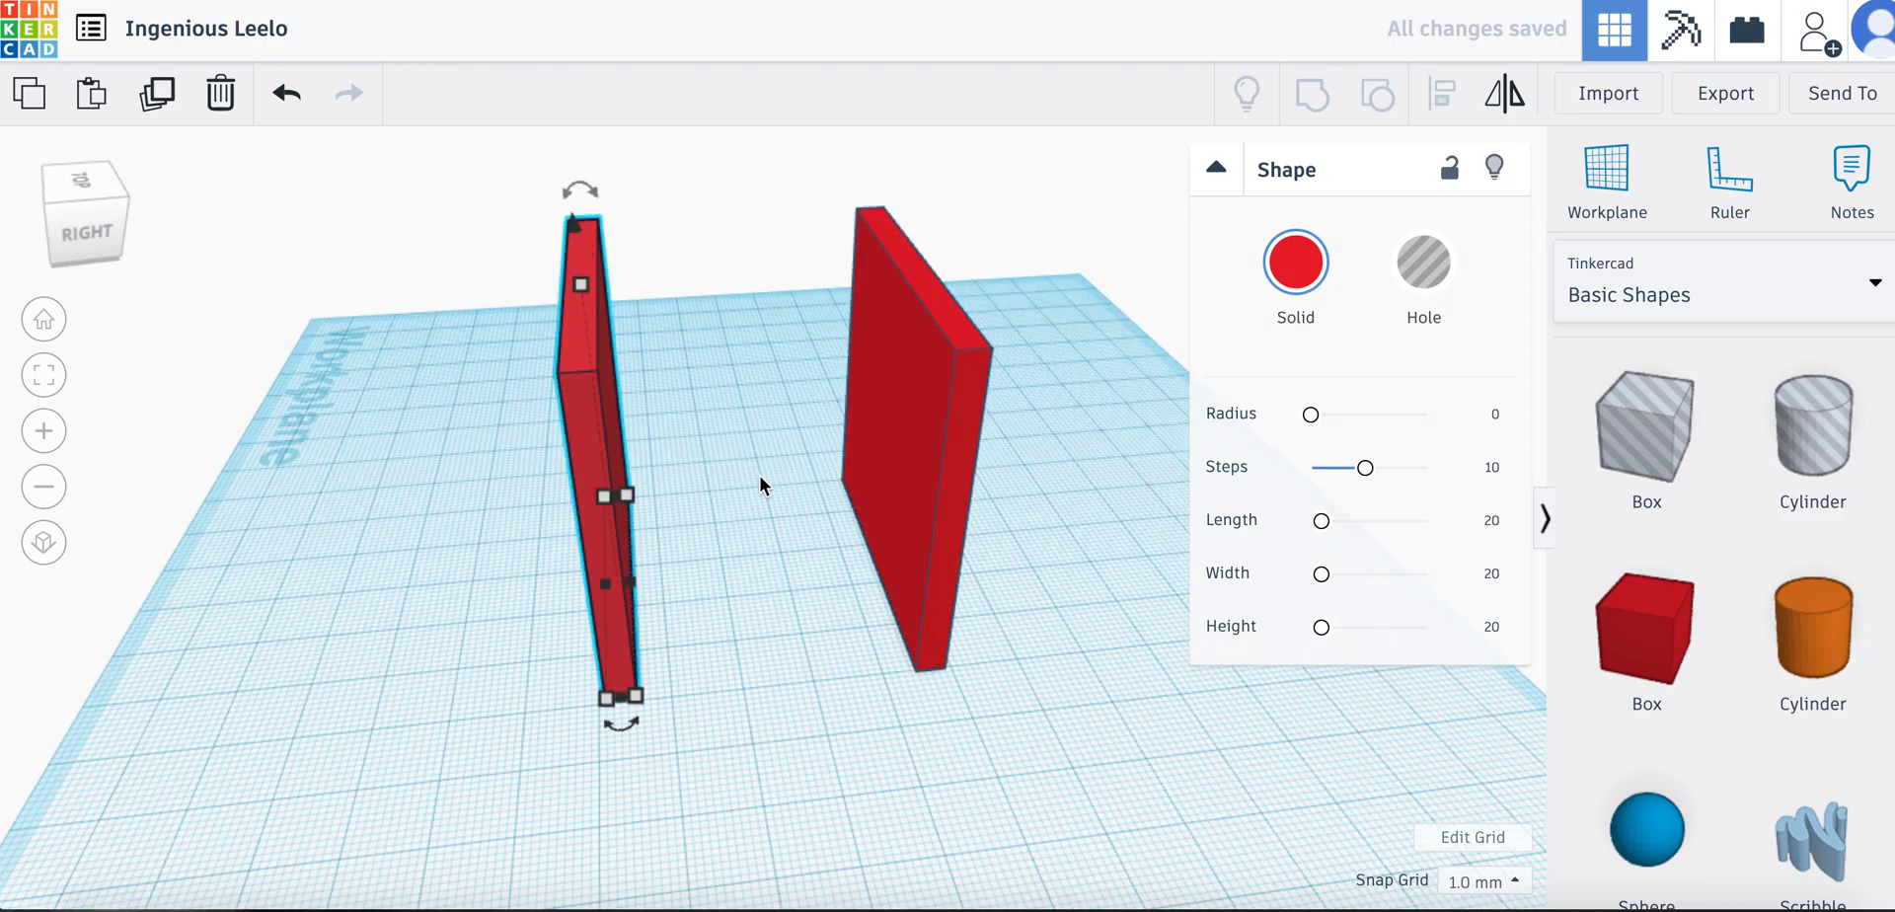
{"action": "key", "text": "super+v"}
{"action": "left_click_drag", "start_coordinate": [625, 413], "coordinate": [785, 552]}
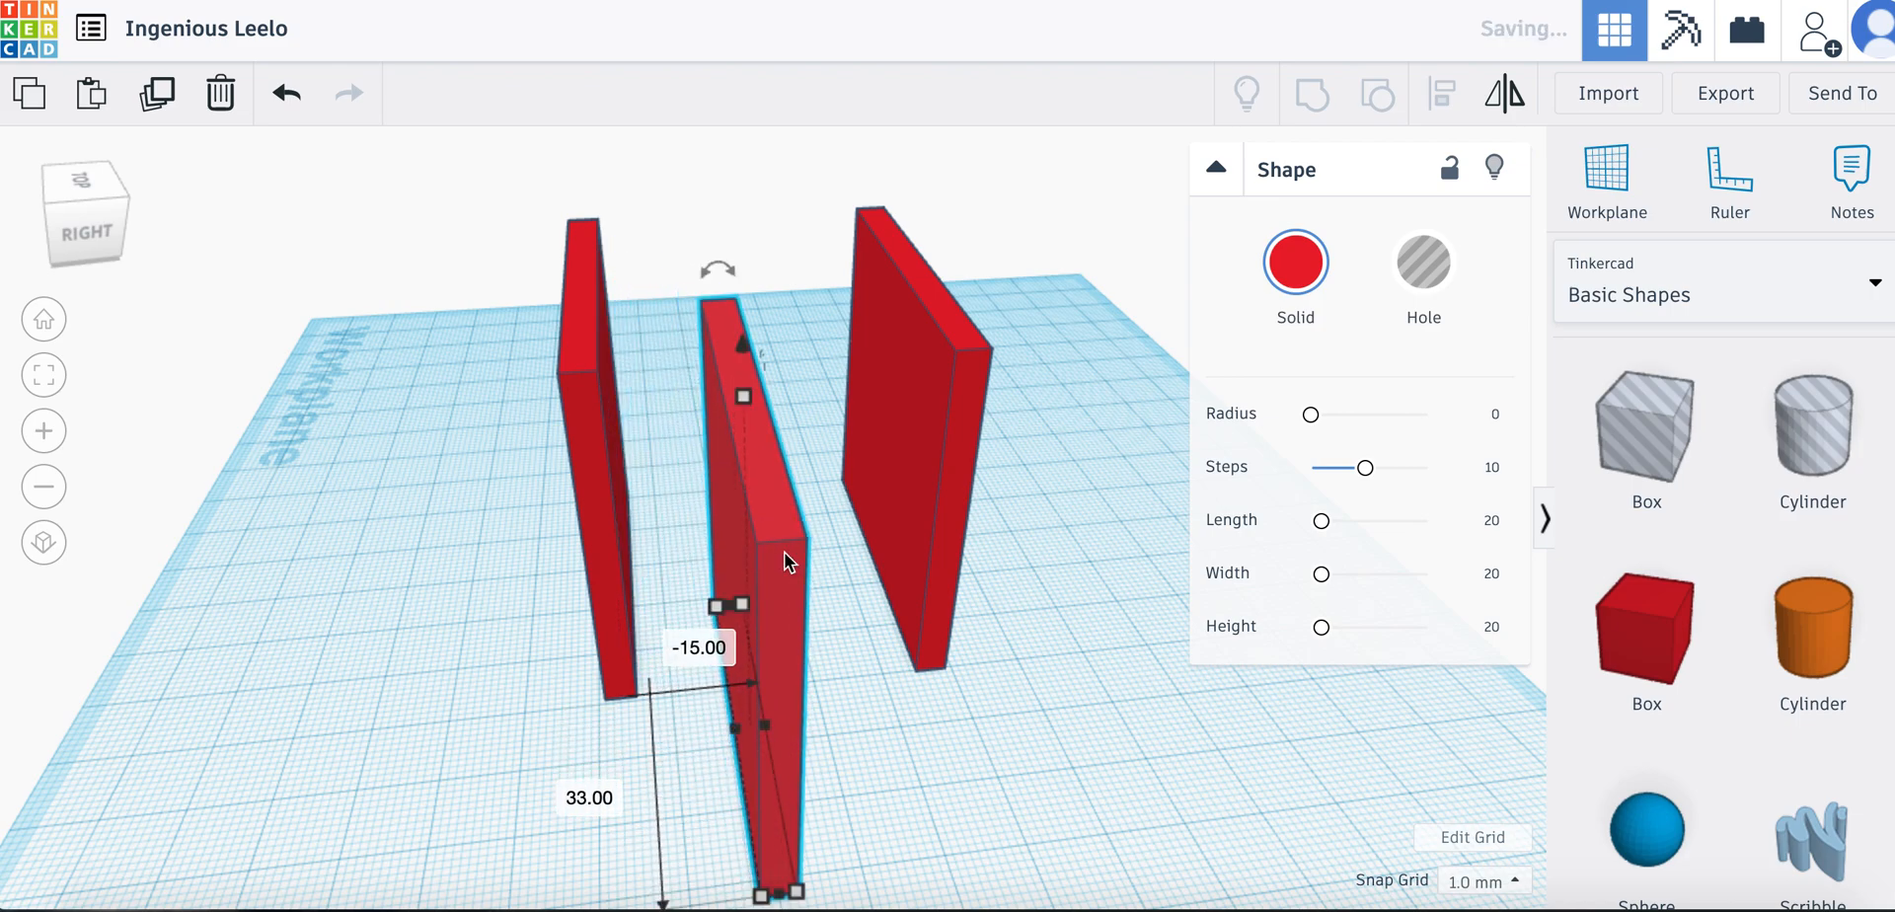
Rotate the newly pasted plate 90° about its vertical axis so it stands across the ends of the other two
{"action": "right_click_drag", "start_coordinate": [827, 513], "coordinate": [938, 494]}
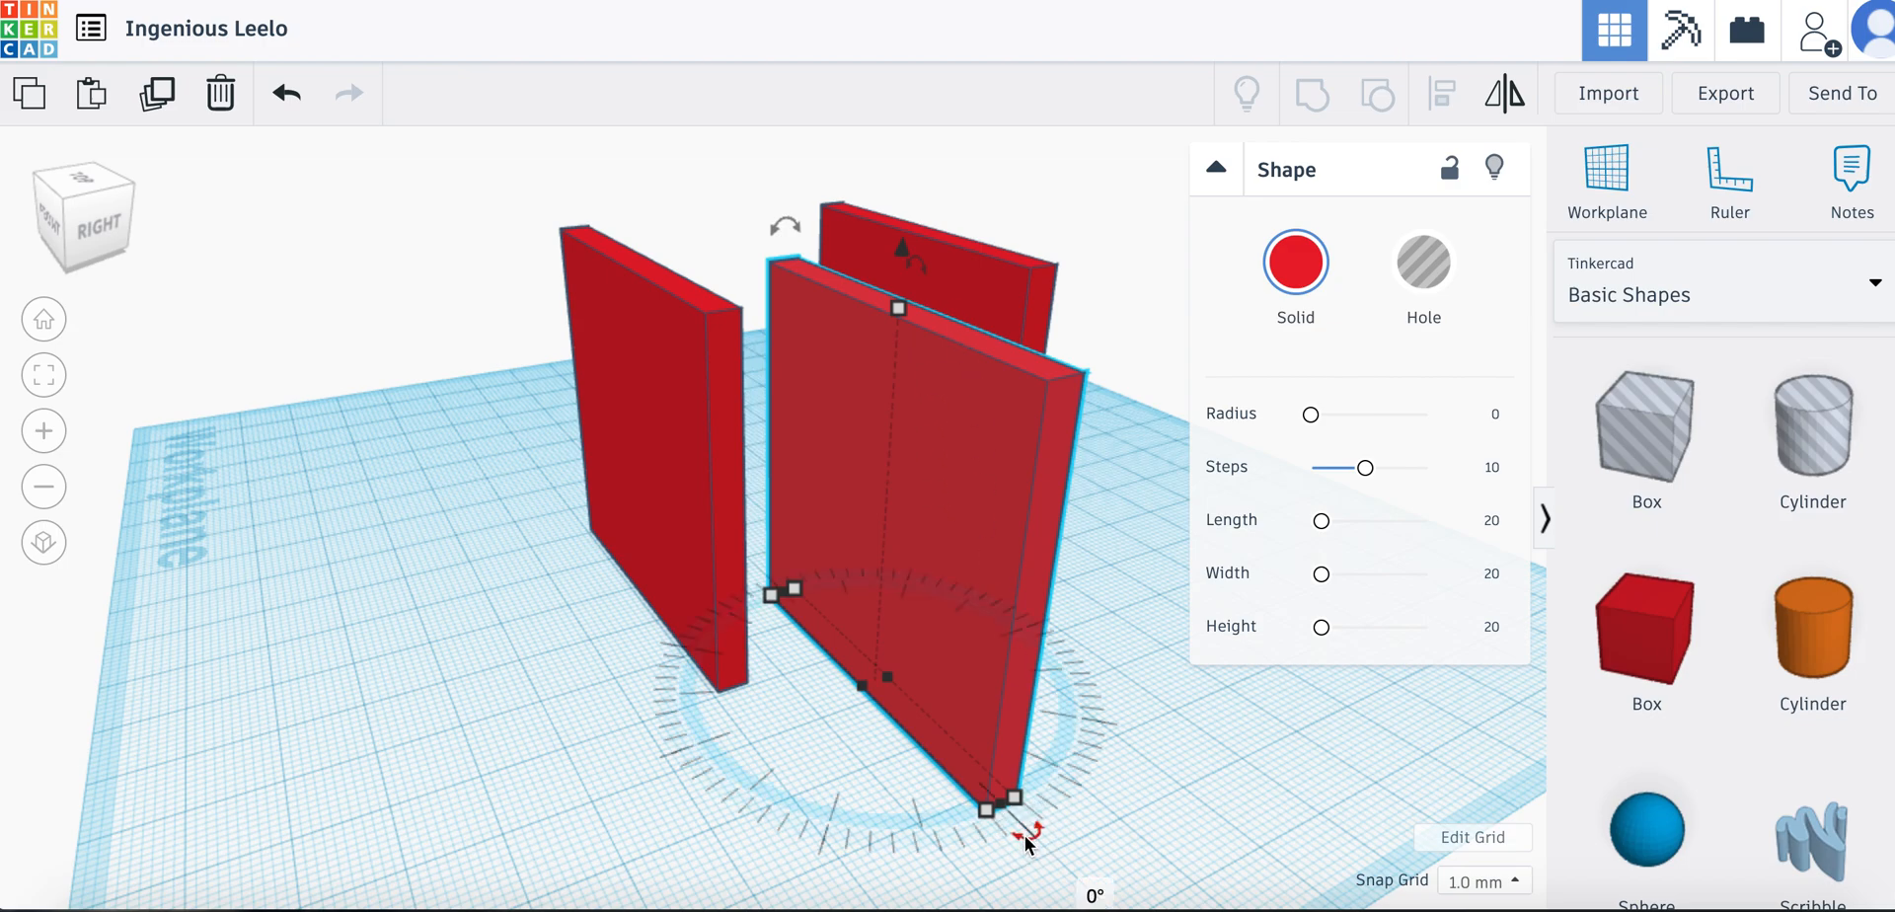
{"action": "left_click", "coordinate": [1093, 895]}
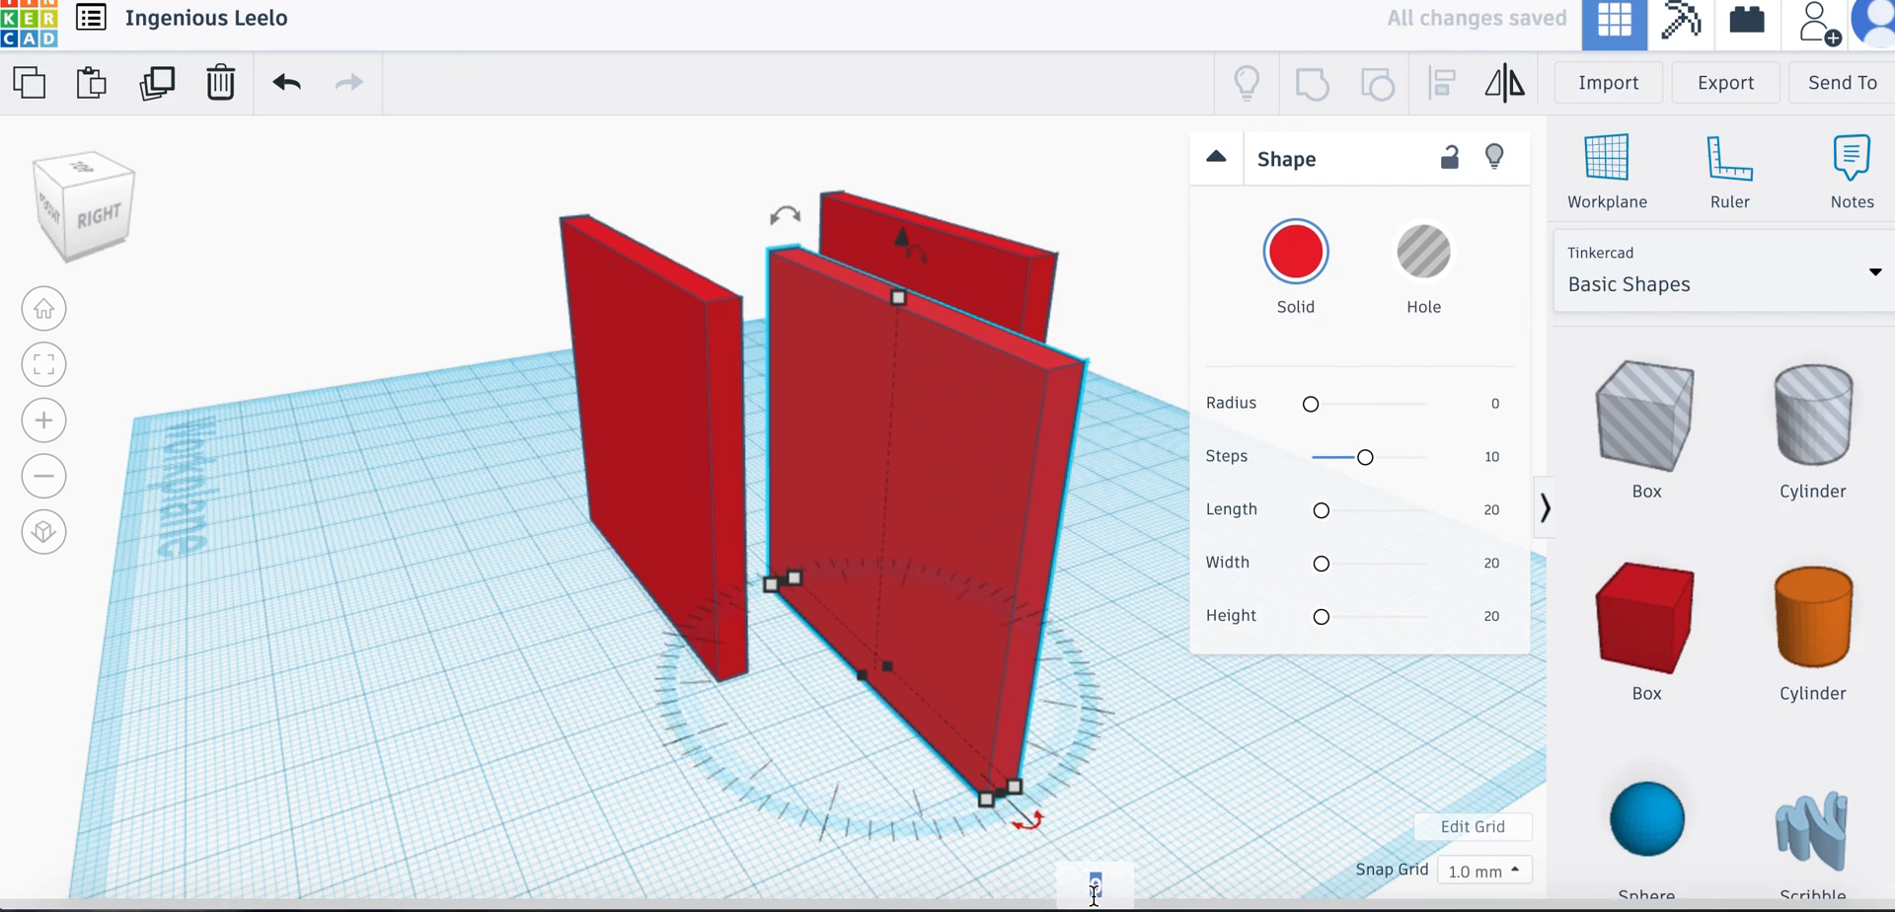
{"action": "type", "text": "90"}
{"action": "key", "text": "Return"}
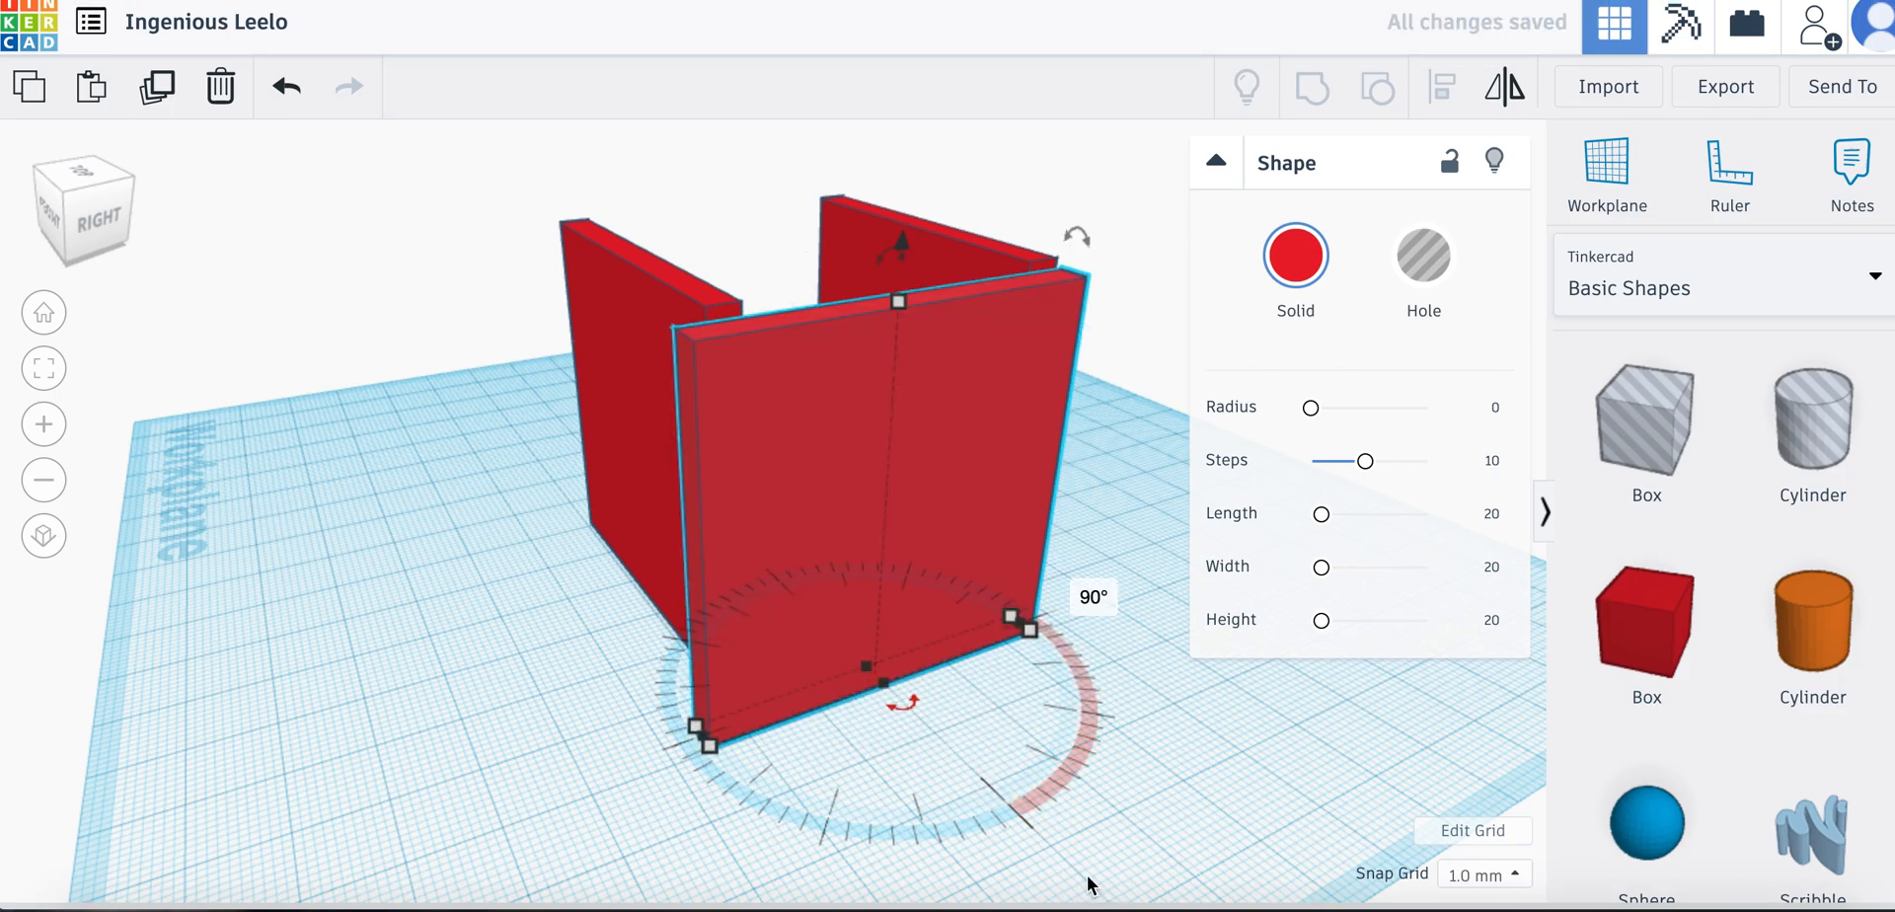
Move the two side plates against the cross plate's ends, shifting one 6 mm in both directions and the other 1 mm and 2 mm
{"action": "right_click_drag", "start_coordinate": [566, 697], "coordinate": [462, 819]}
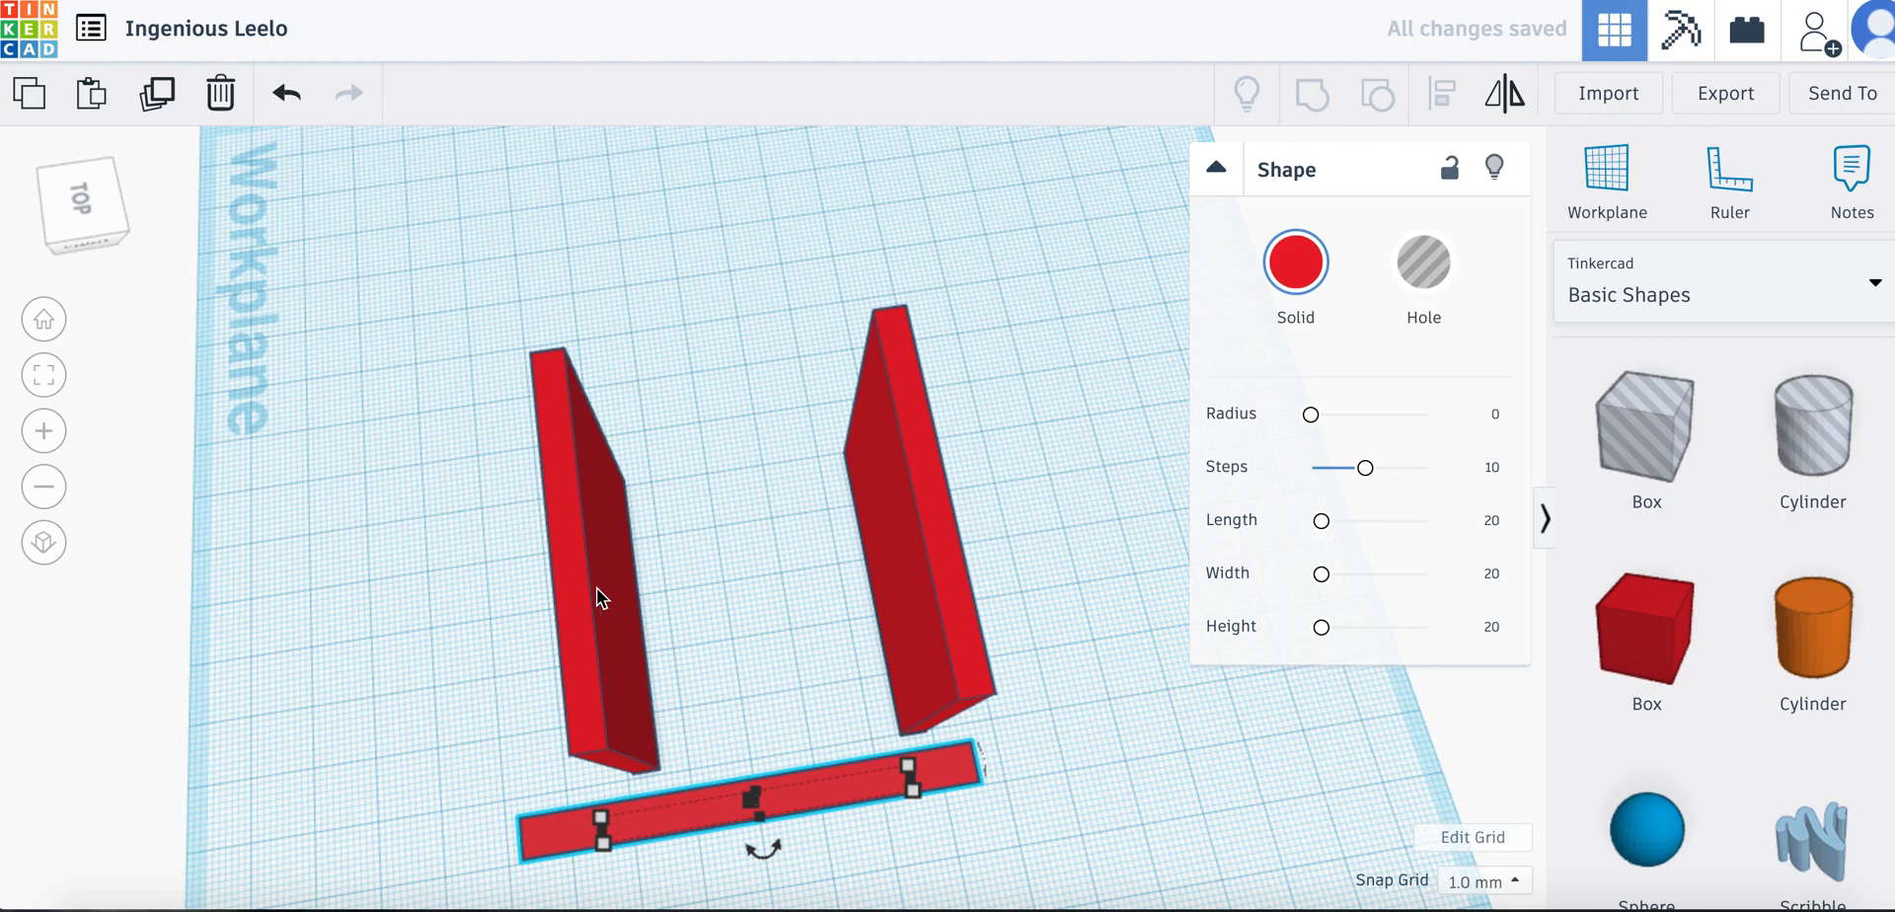
{"action": "right_click_drag", "start_coordinate": [661, 606], "coordinate": [619, 604]}
{"action": "left_click", "coordinate": [596, 618]}
{"action": "left_click_drag", "start_coordinate": [596, 617], "coordinate": [553, 683]}
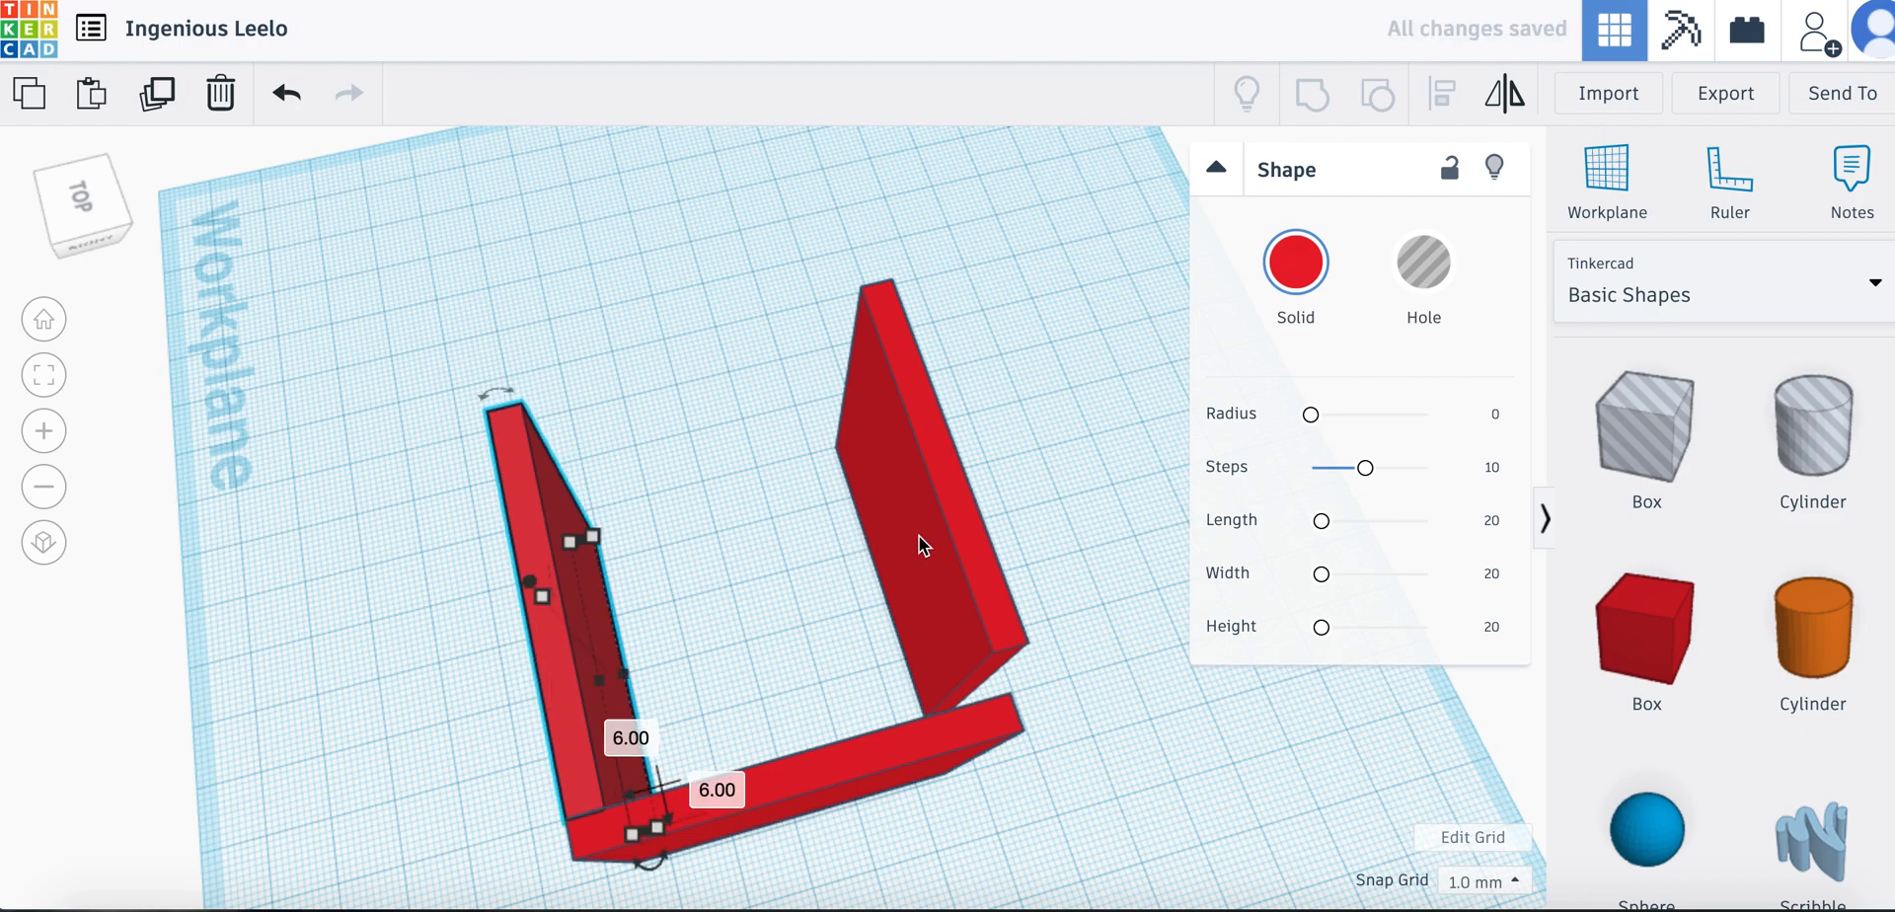
{"action": "left_click", "coordinate": [950, 543]}
{"action": "left_click_drag", "start_coordinate": [949, 543], "coordinate": [943, 570]}
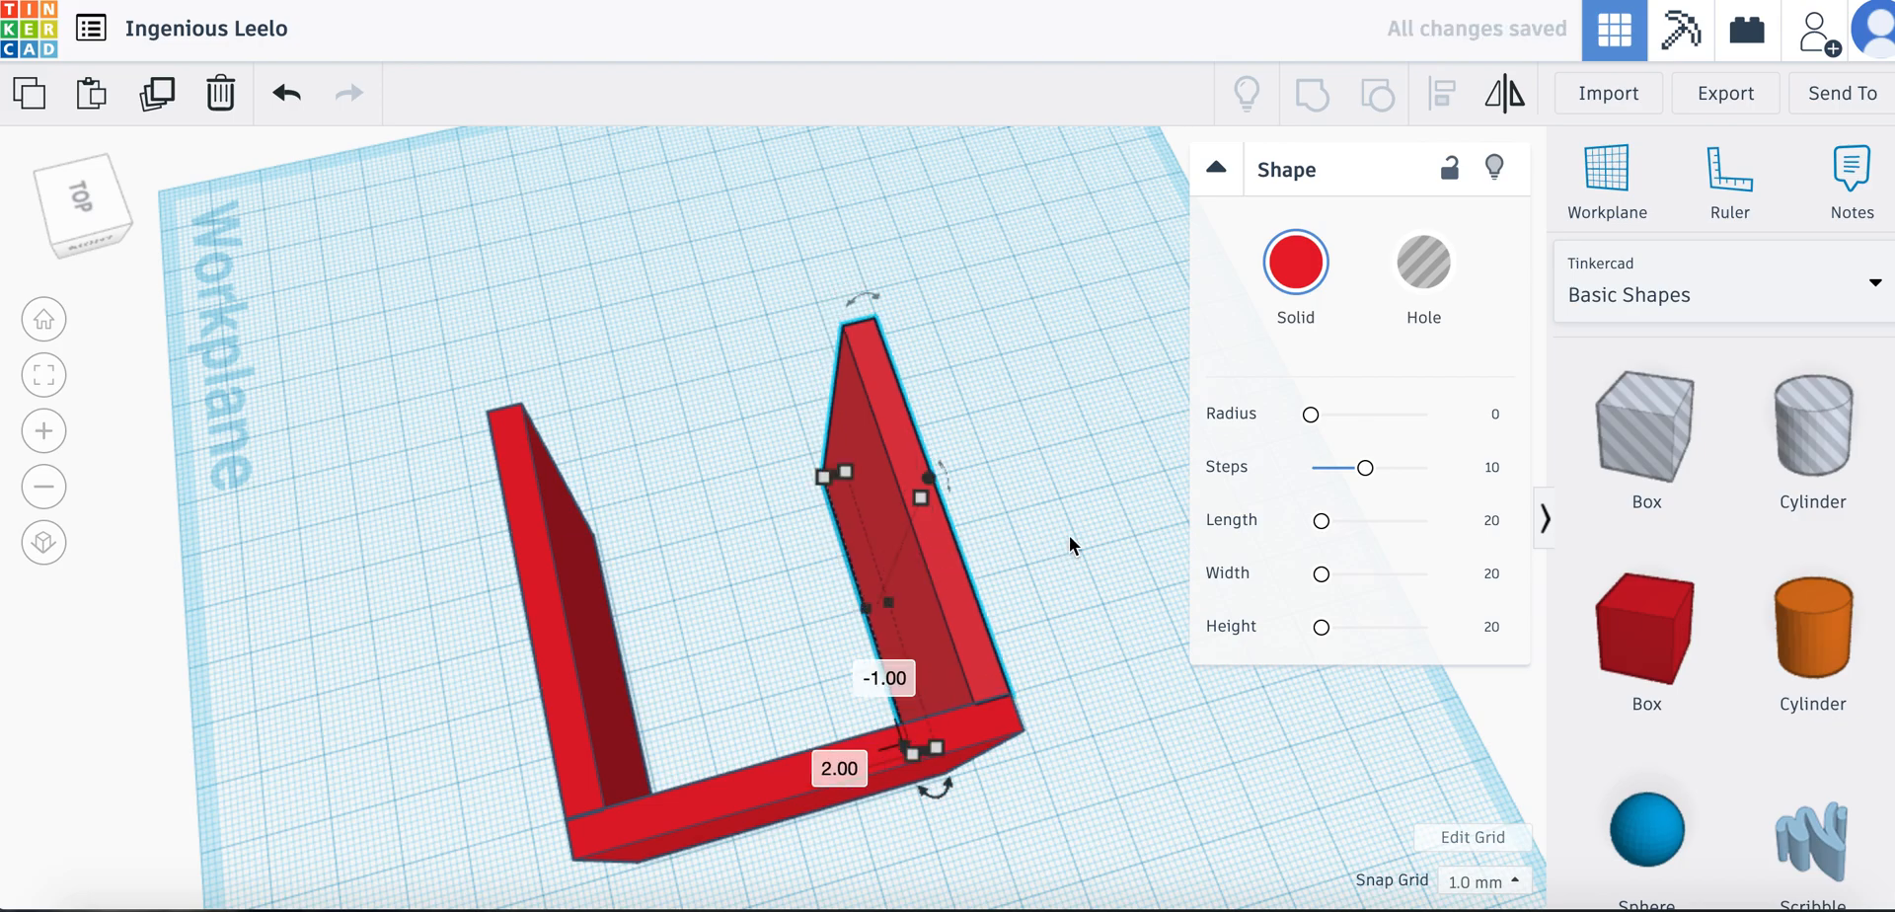
Copy the cross plate and move the copy 25 mm across and 54 mm back to close the box's fourth side
{"action": "scroll", "coordinate": [1069, 536], "scroll_direction": "down", "scroll_amount": 3}
{"action": "right_click_drag", "start_coordinate": [1068, 505], "coordinate": [1065, 468]}
{"action": "right_click_drag", "start_coordinate": [871, 672], "coordinate": [728, 804]}
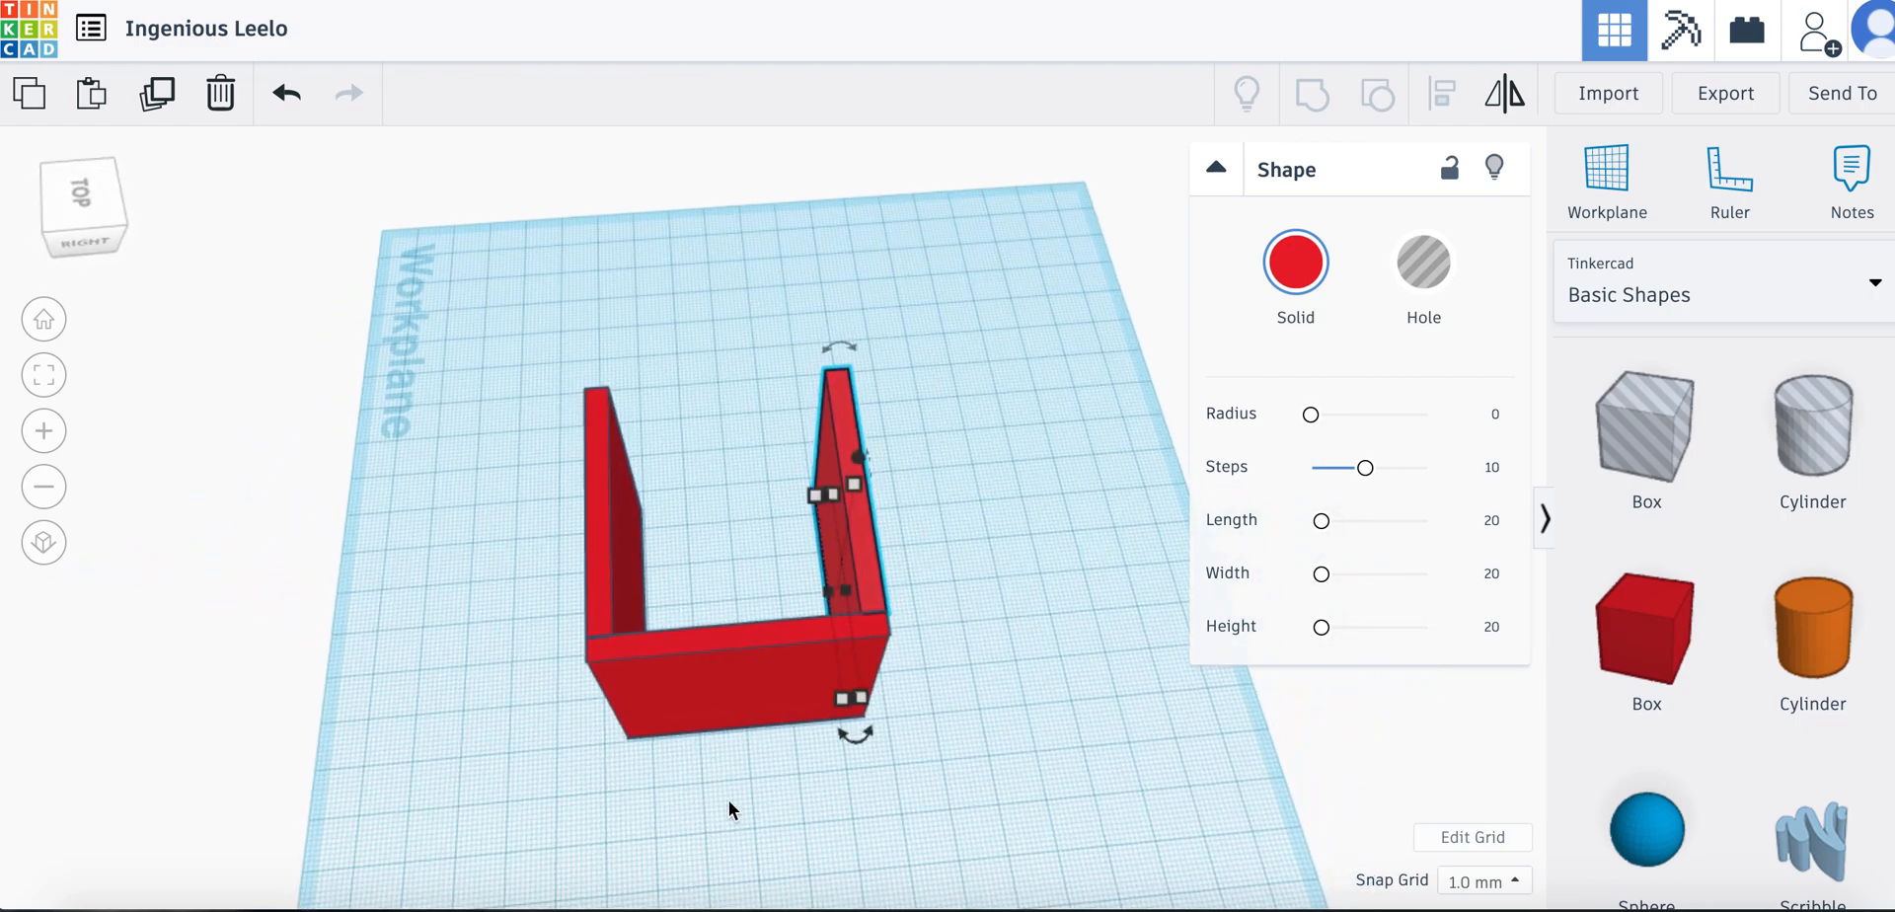
{"action": "left_click", "coordinate": [710, 675]}
{"action": "key", "text": "ctrl+v"}
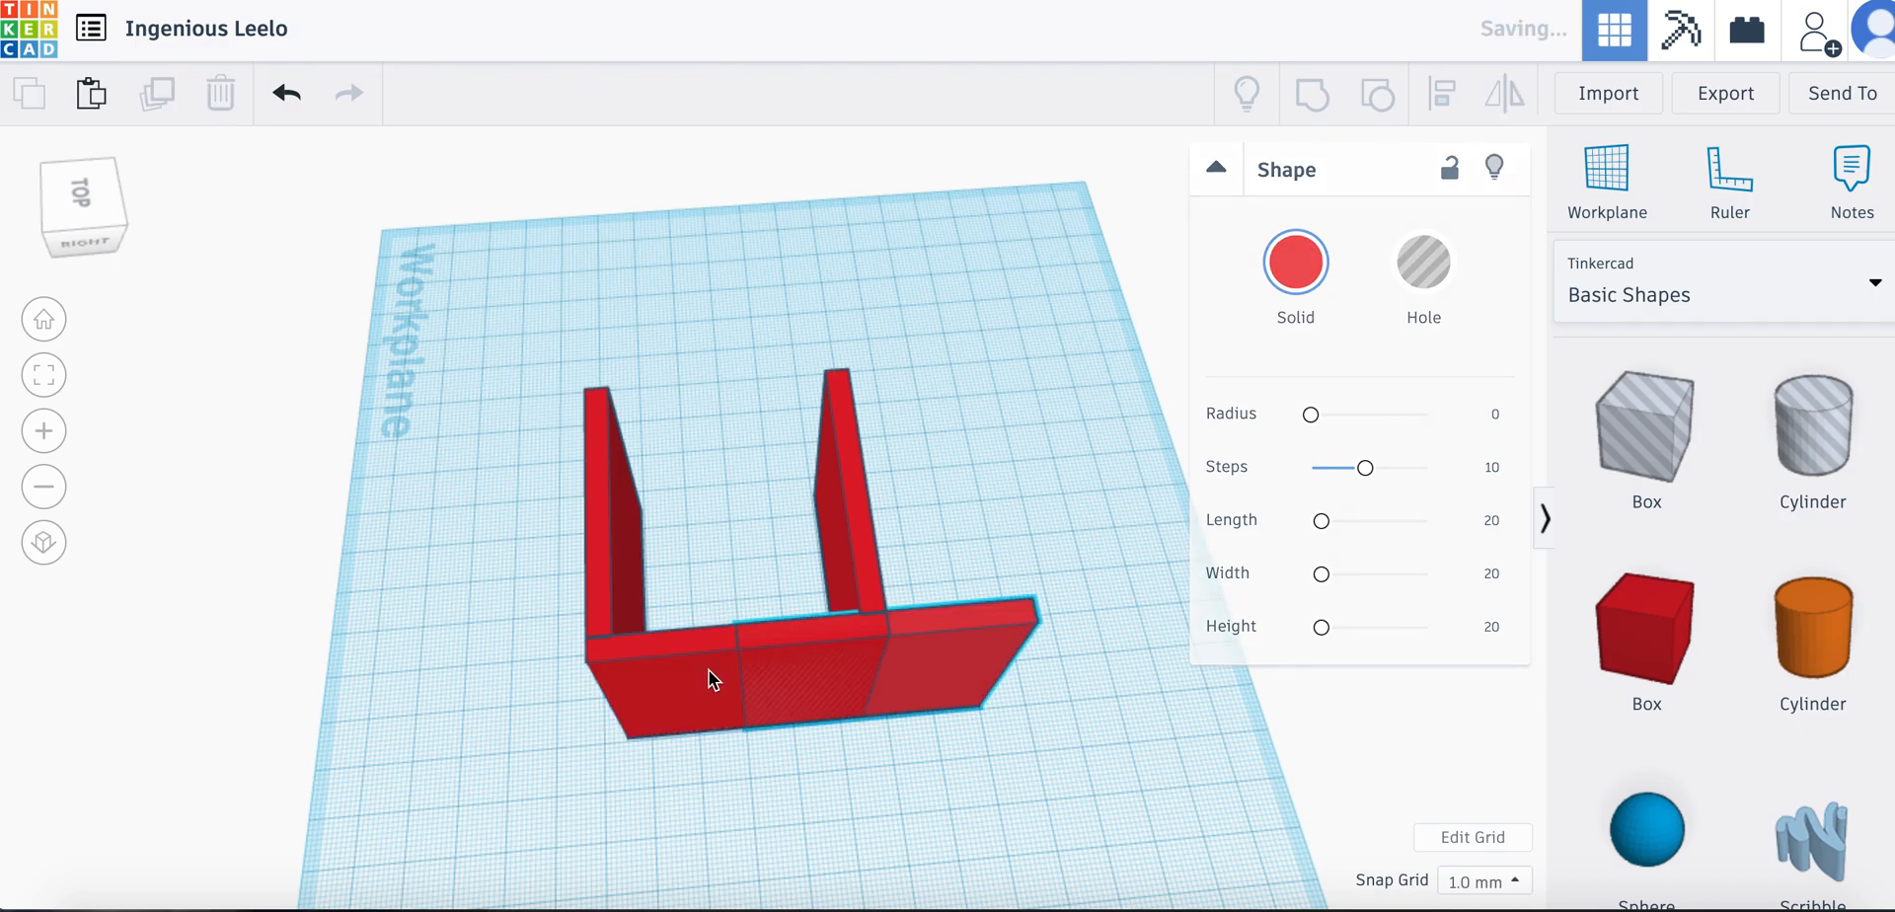
{"action": "left_click_drag", "start_coordinate": [947, 639], "coordinate": [776, 397]}
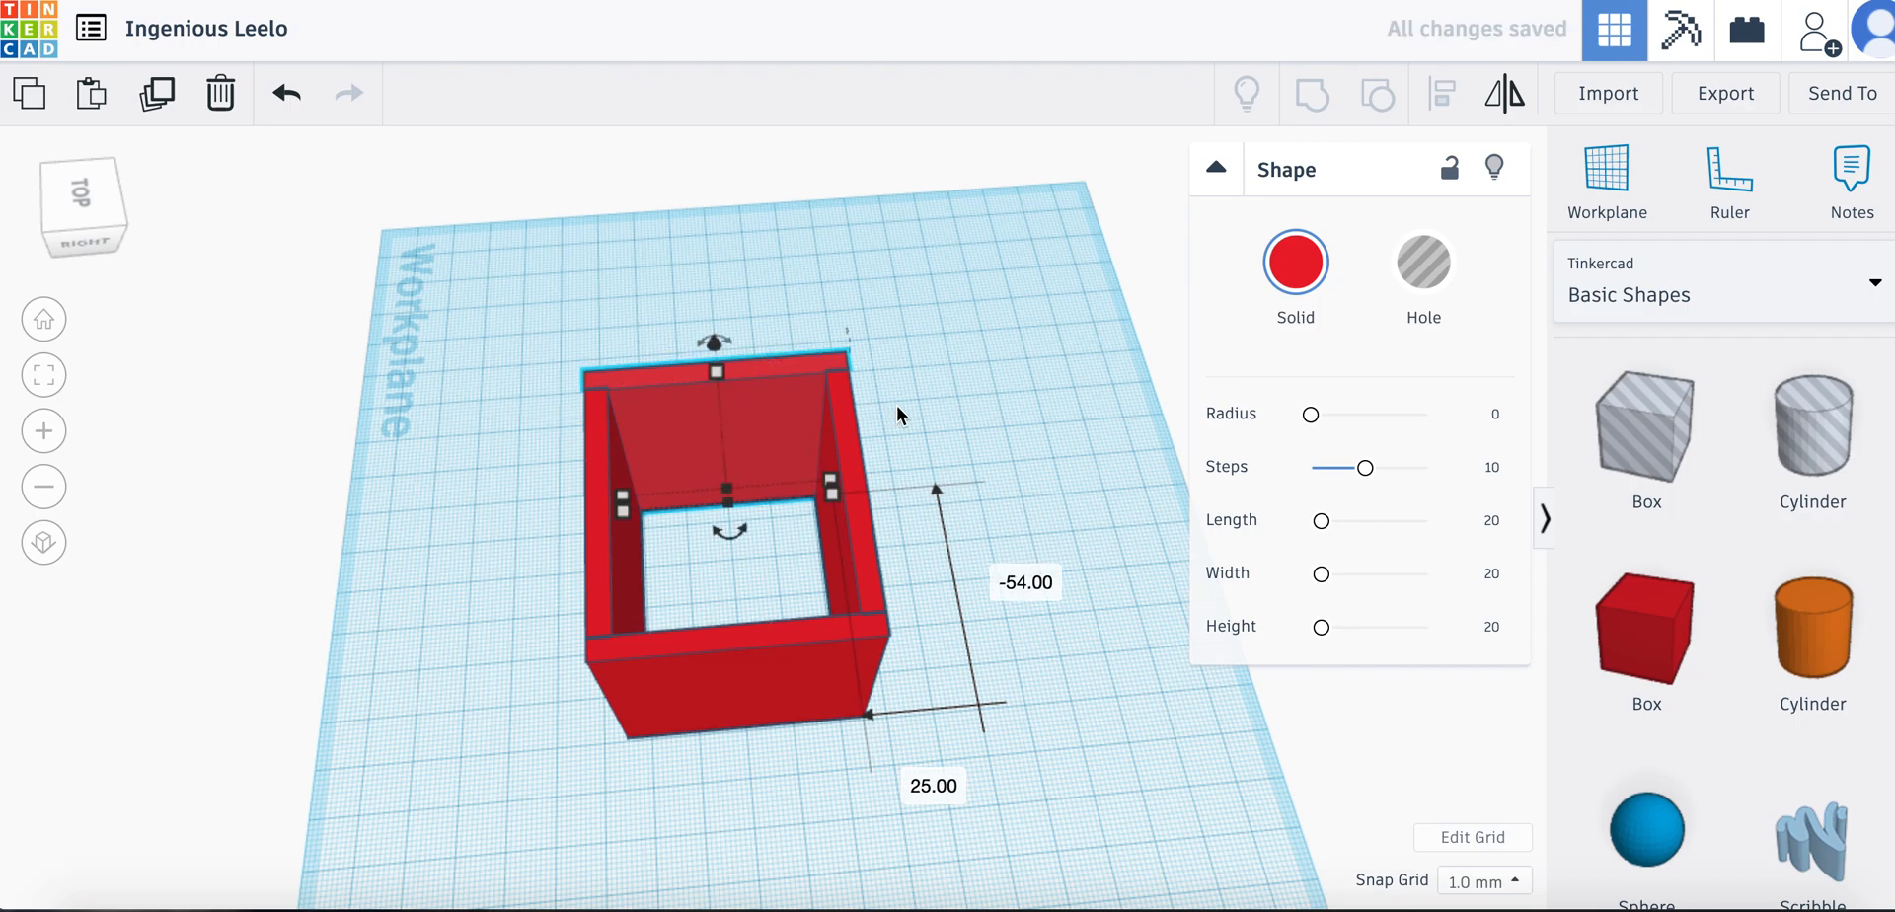
Place a 20 mm hole box on the workplane in front of the box's front wall
{"action": "left_click_drag", "start_coordinate": [903, 414], "coordinate": [977, 586]}
{"action": "right_click_drag", "start_coordinate": [975, 624], "coordinate": [1224, 559]}
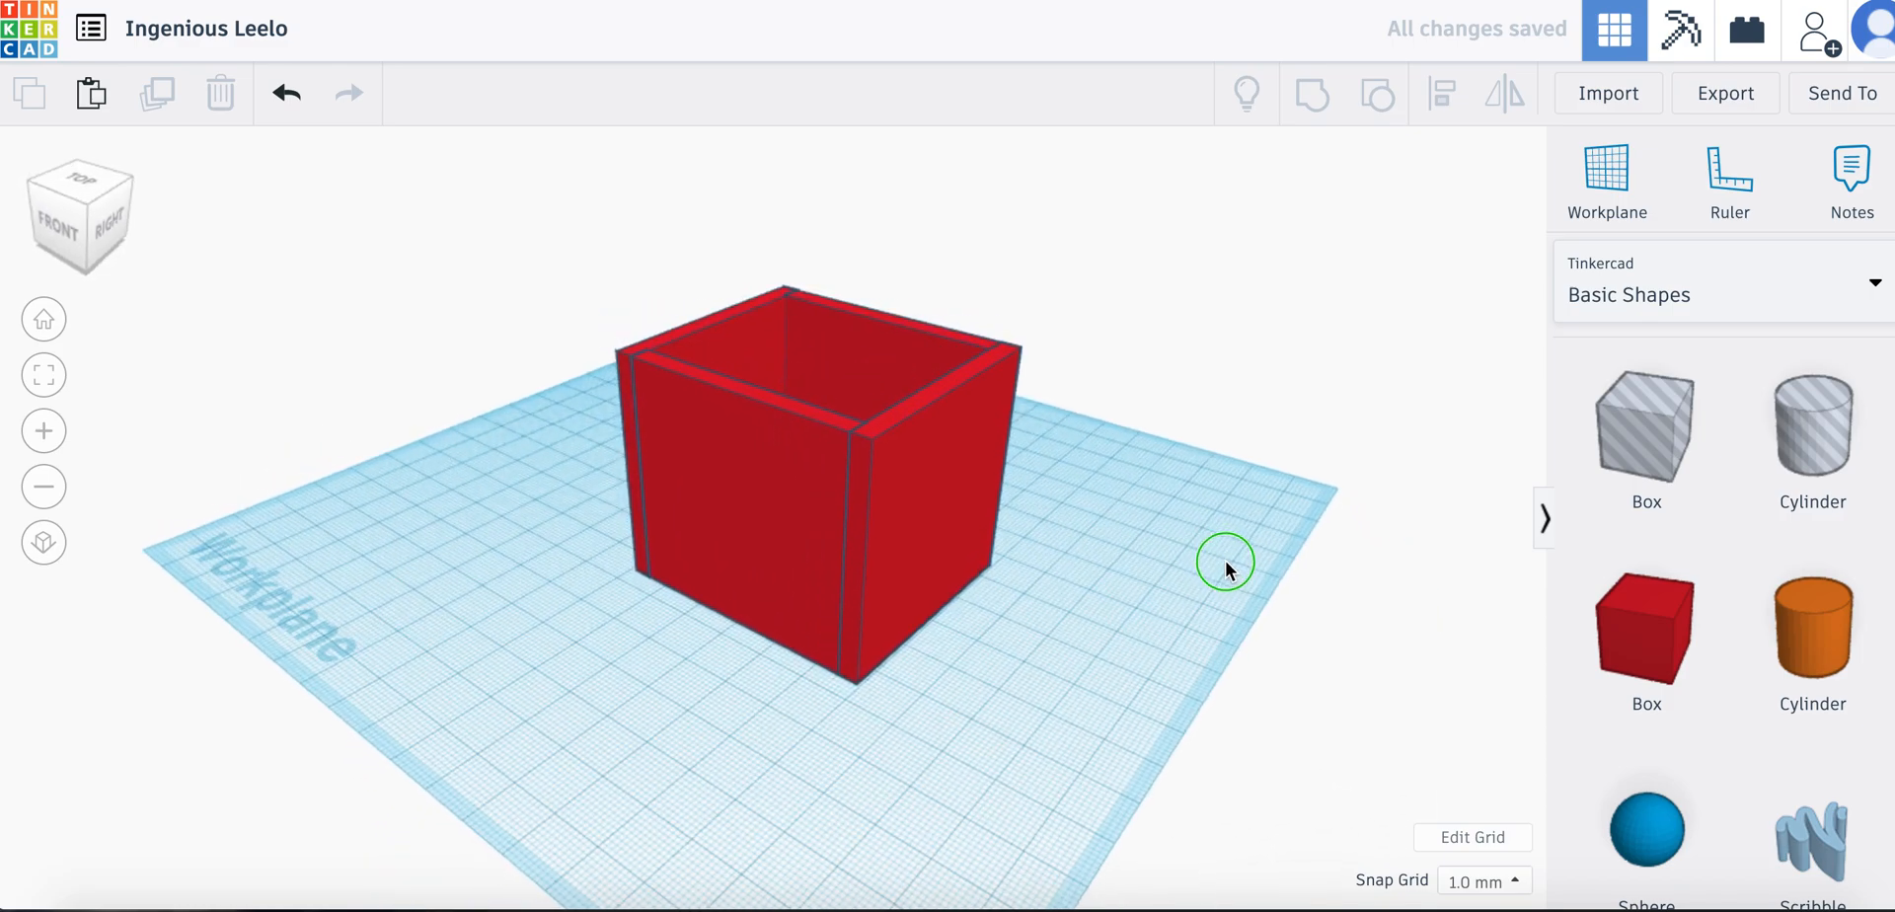
{"action": "right_click_drag", "start_coordinate": [1091, 684], "coordinate": [1136, 742]}
{"action": "right_click_drag", "start_coordinate": [1046, 685], "coordinate": [1198, 622]}
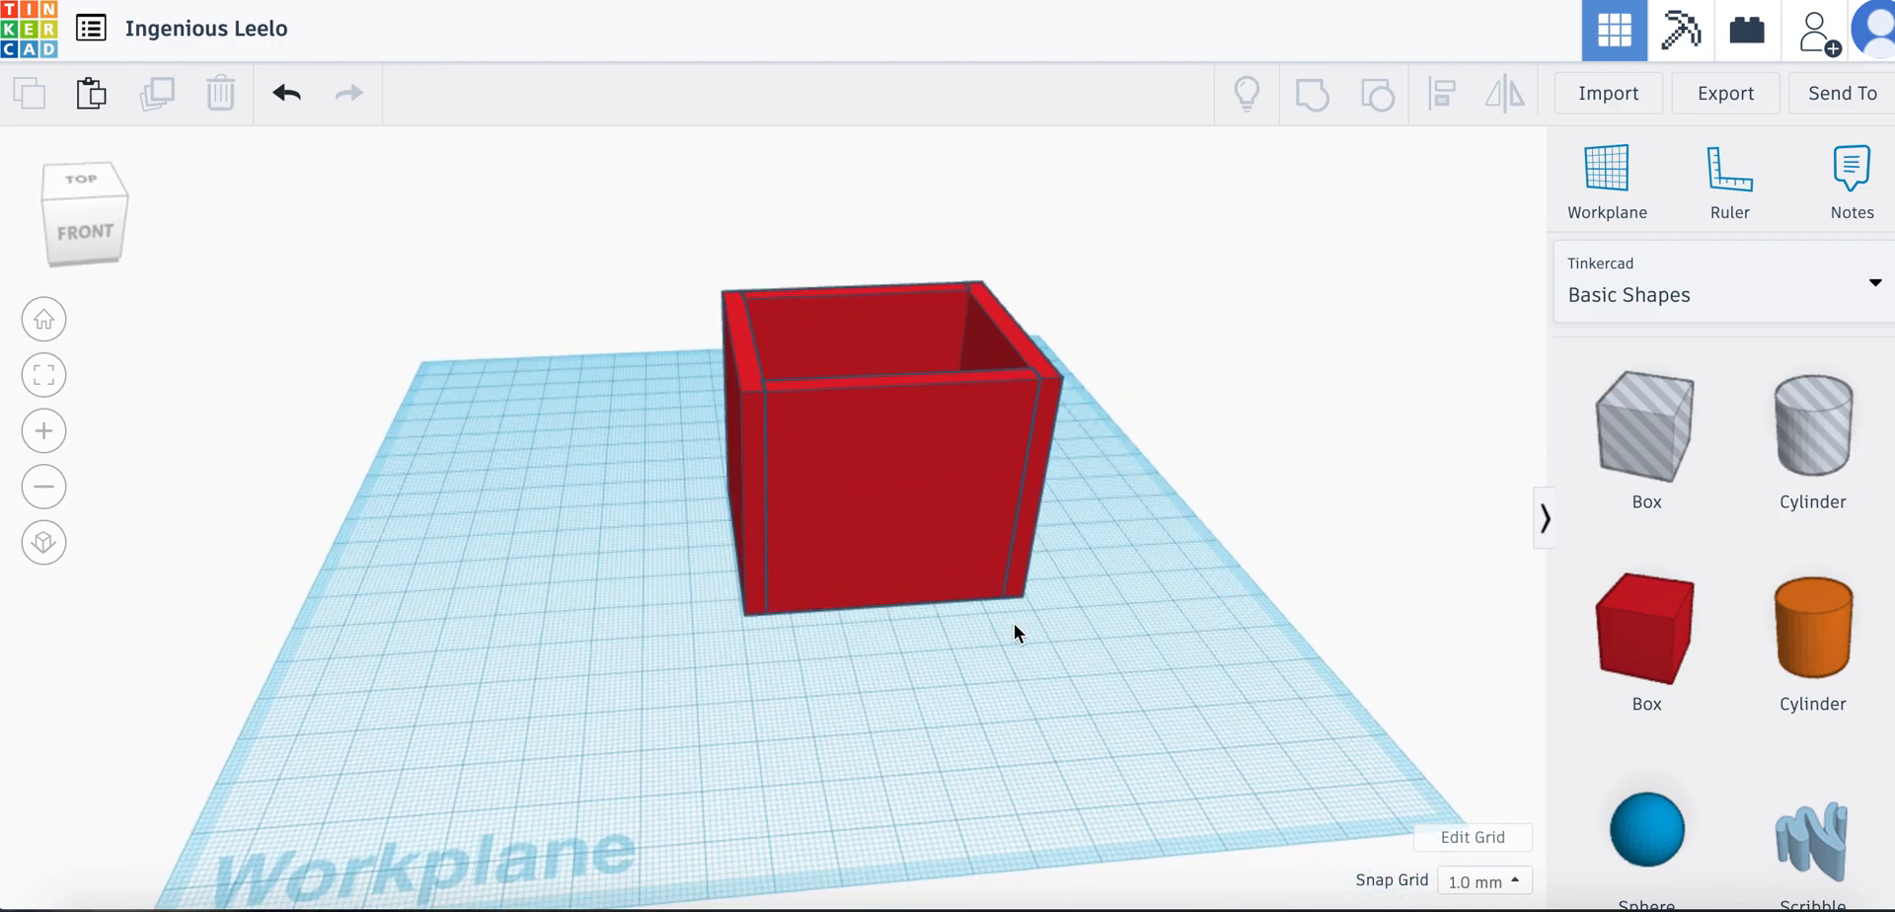
{"action": "scroll", "coordinate": [1130, 590], "scroll_direction": "up", "scroll_amount": 3}
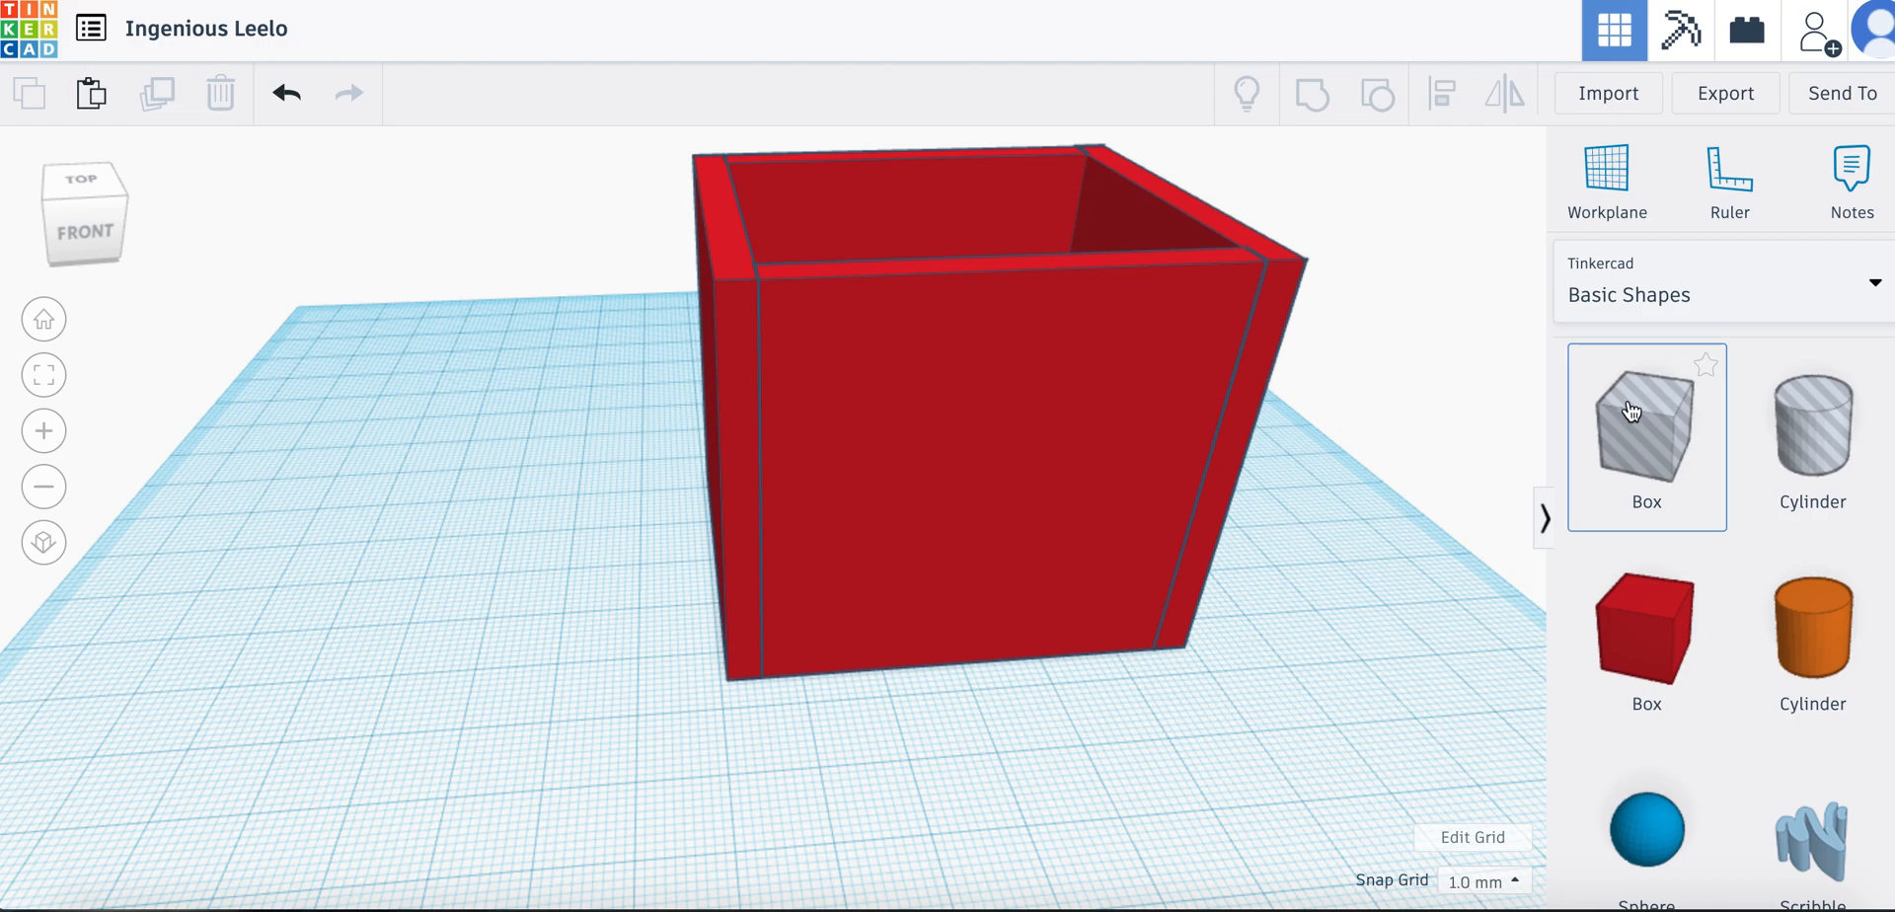
{"action": "left_click_drag", "start_coordinate": [1631, 422], "coordinate": [995, 755]}
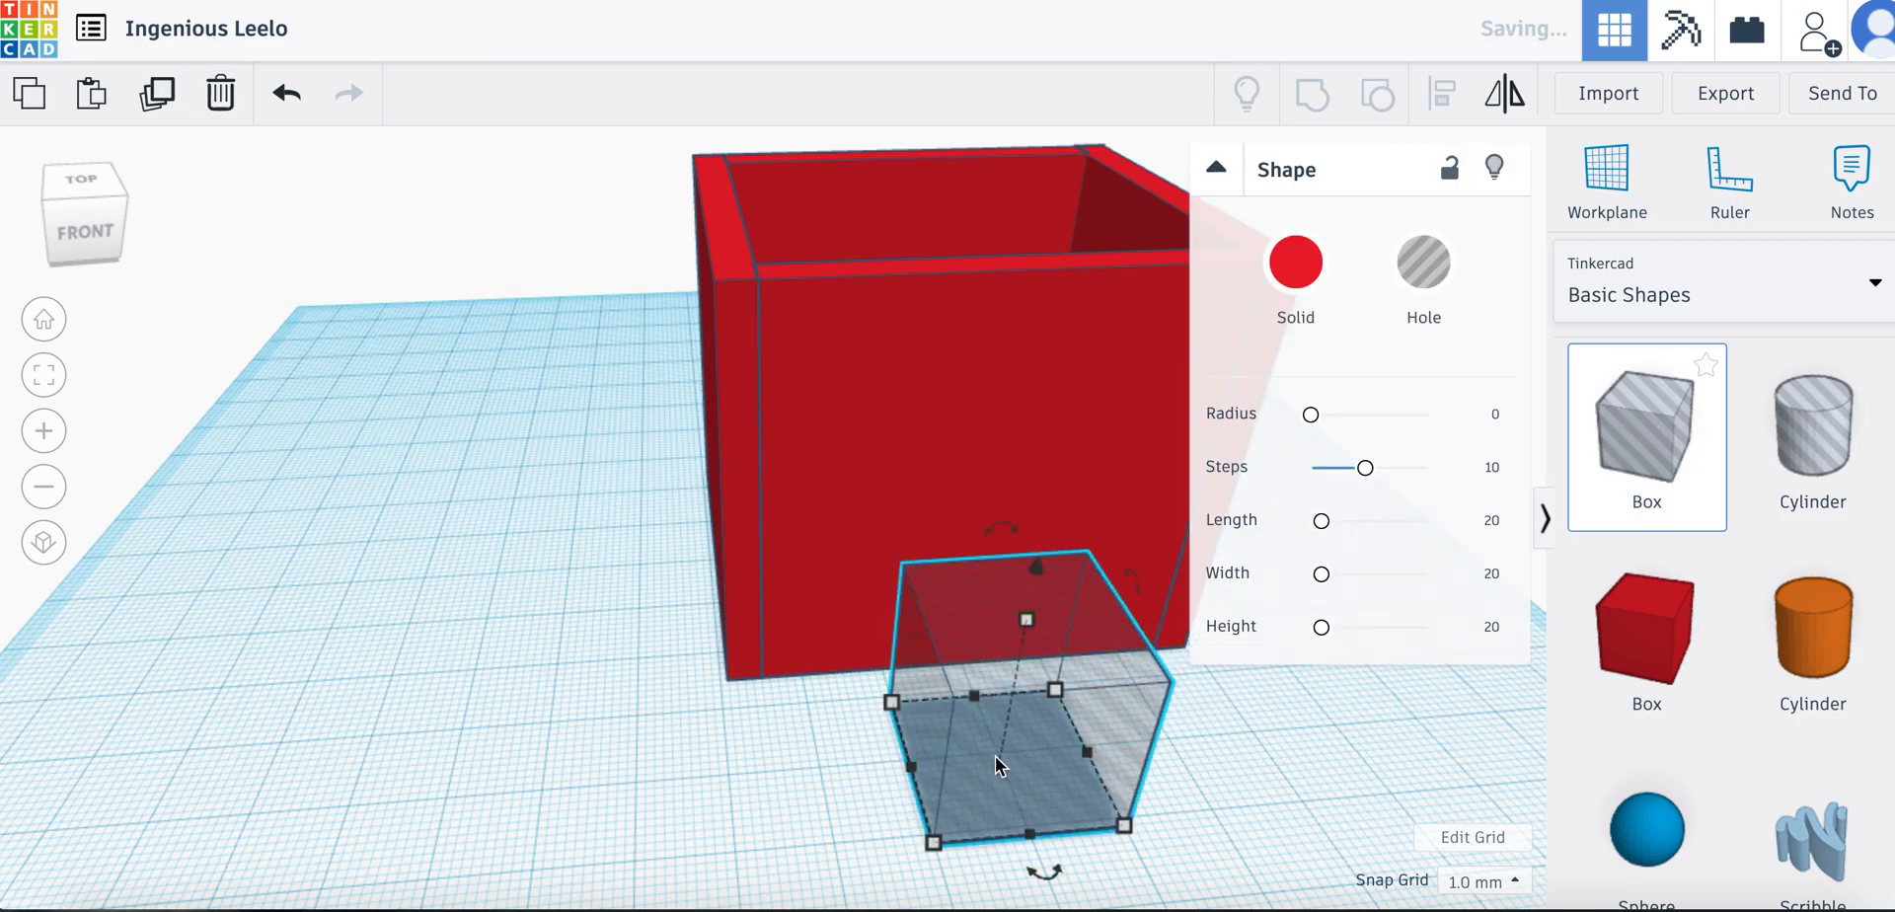
{"action": "right_click_drag", "start_coordinate": [1248, 779], "coordinate": [1180, 750]}
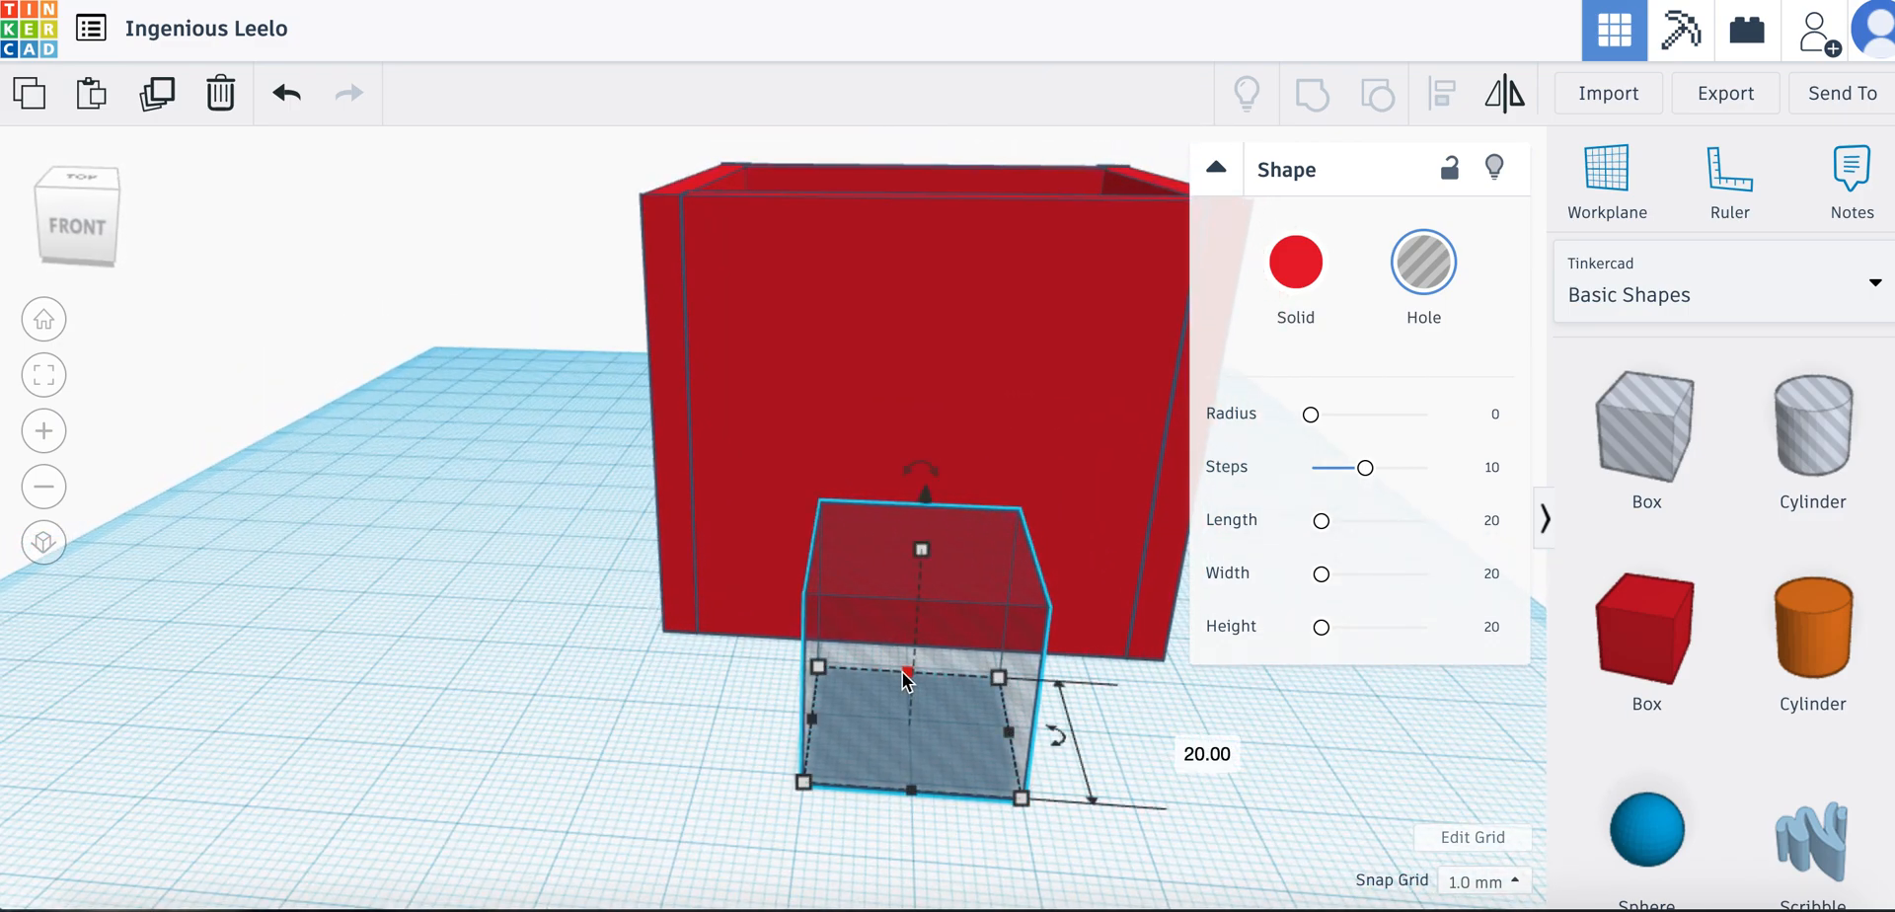
Raise the hole box to the middle of the front wall, move it 13 mm back into the wall and shift it 2 mm sideways
{"action": "left_click_drag", "start_coordinate": [922, 496], "coordinate": [930, 282]}
{"action": "right_click_drag", "start_coordinate": [1212, 684], "coordinate": [1291, 696]}
{"action": "right_click_drag", "start_coordinate": [1295, 699], "coordinate": [1141, 688]}
{"action": "left_click_drag", "start_coordinate": [935, 481], "coordinate": [910, 427]}
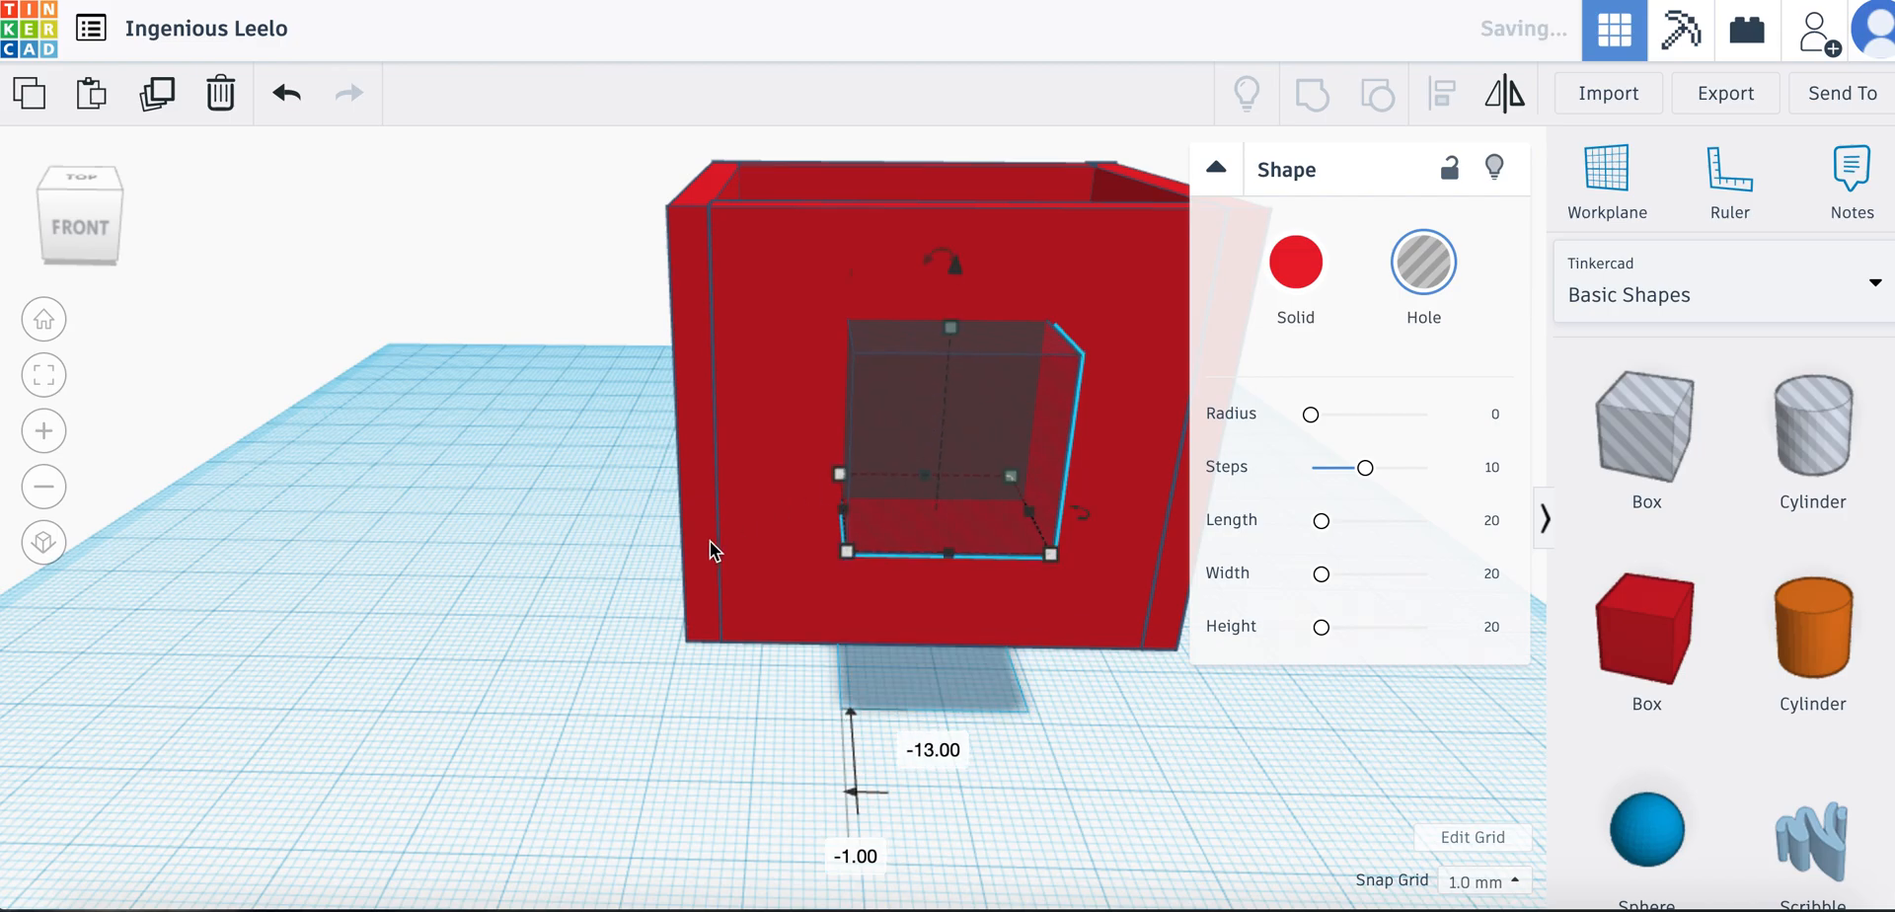
{"action": "right_click_drag", "start_coordinate": [584, 583], "coordinate": [550, 612]}
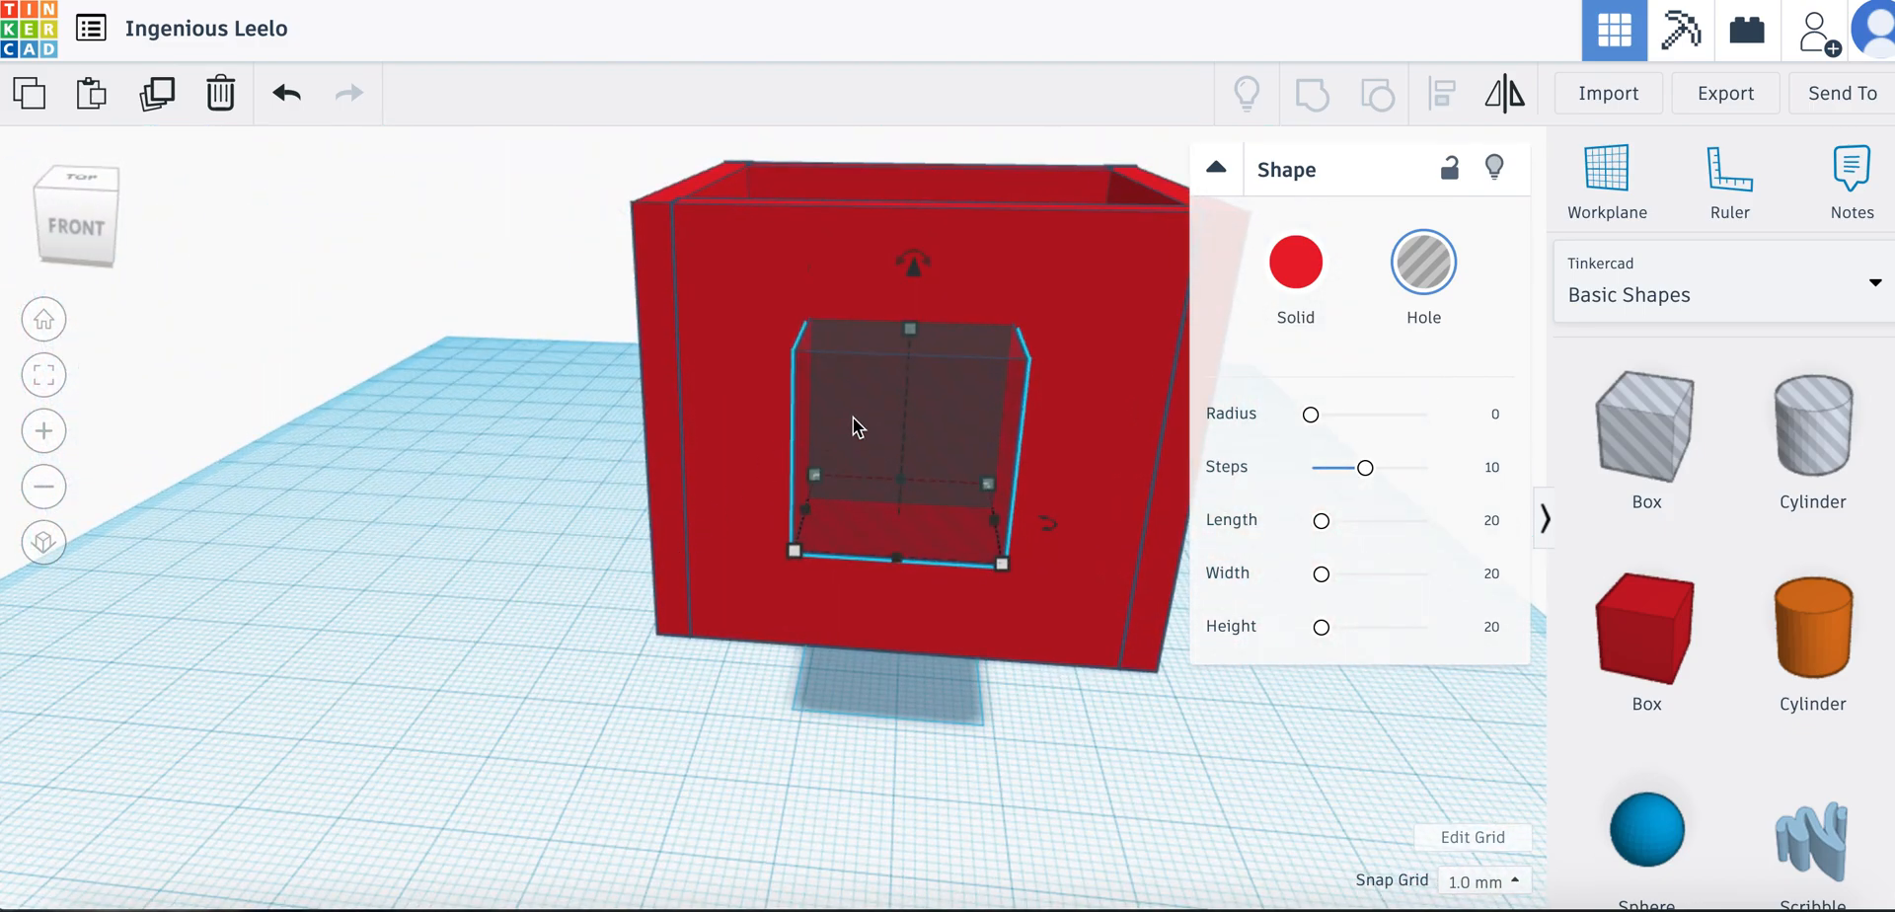
{"action": "left_click_drag", "start_coordinate": [868, 422], "coordinate": [887, 422]}
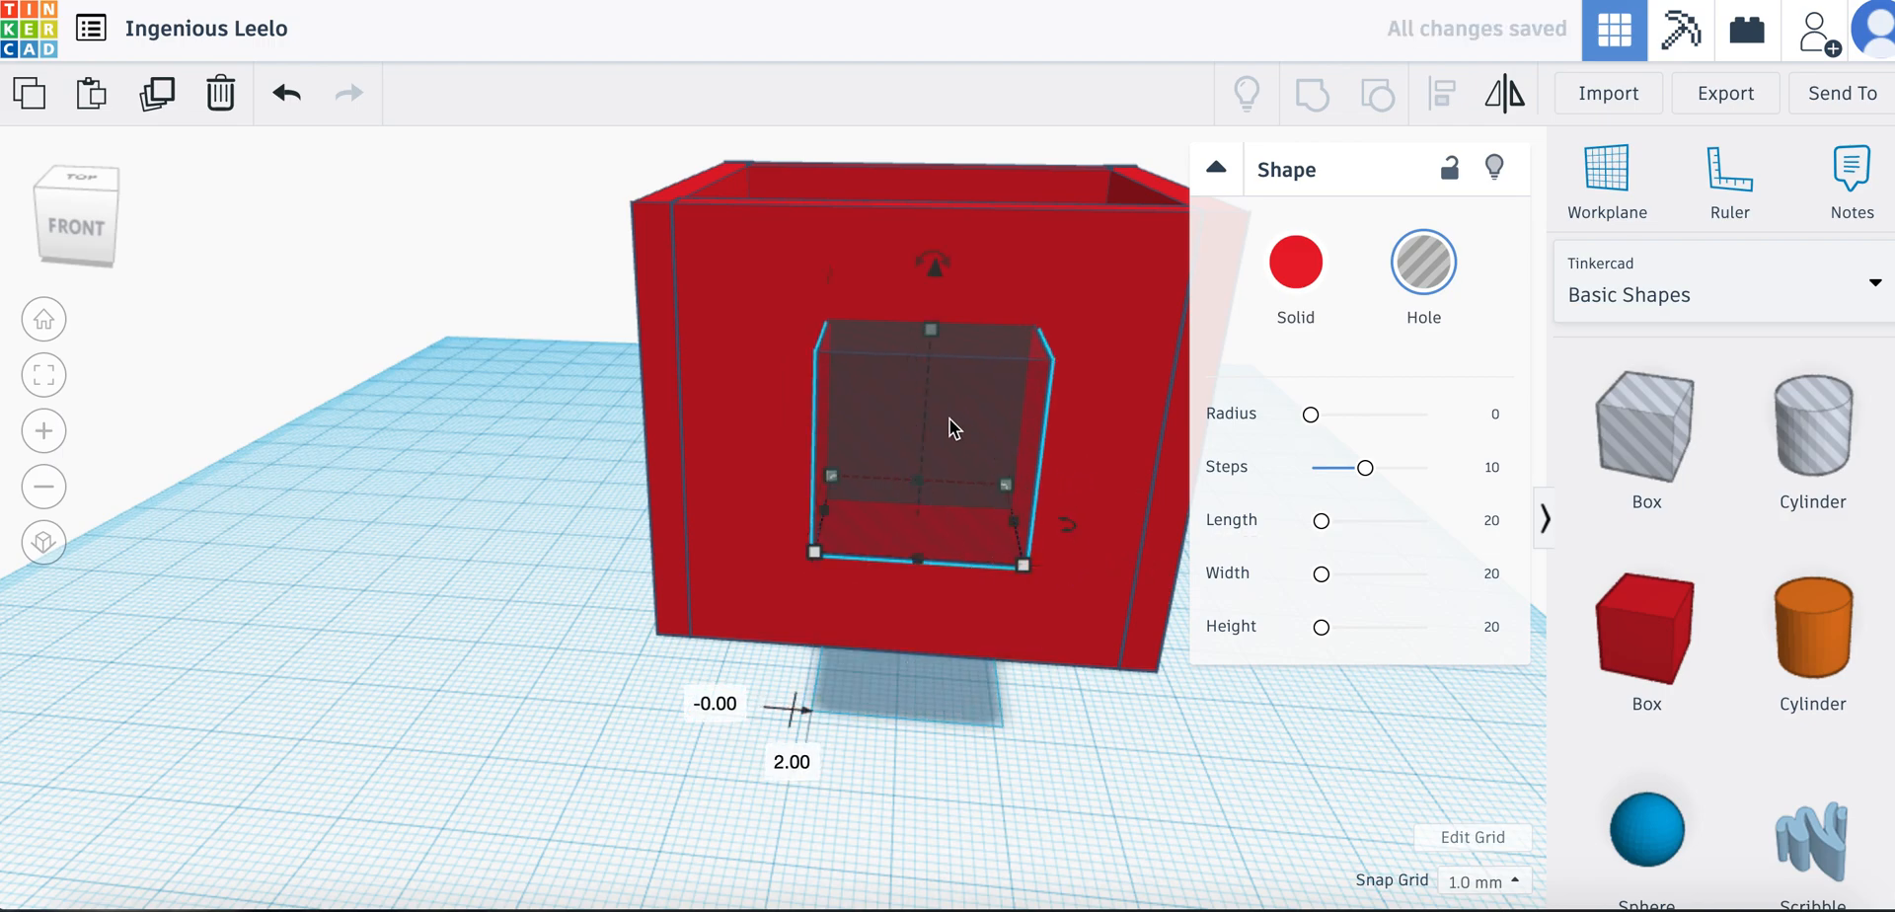
Group the hole box with the front wall plate to cut a window opening
{"action": "left_click", "coordinate": [736, 265], "text": "shift"}
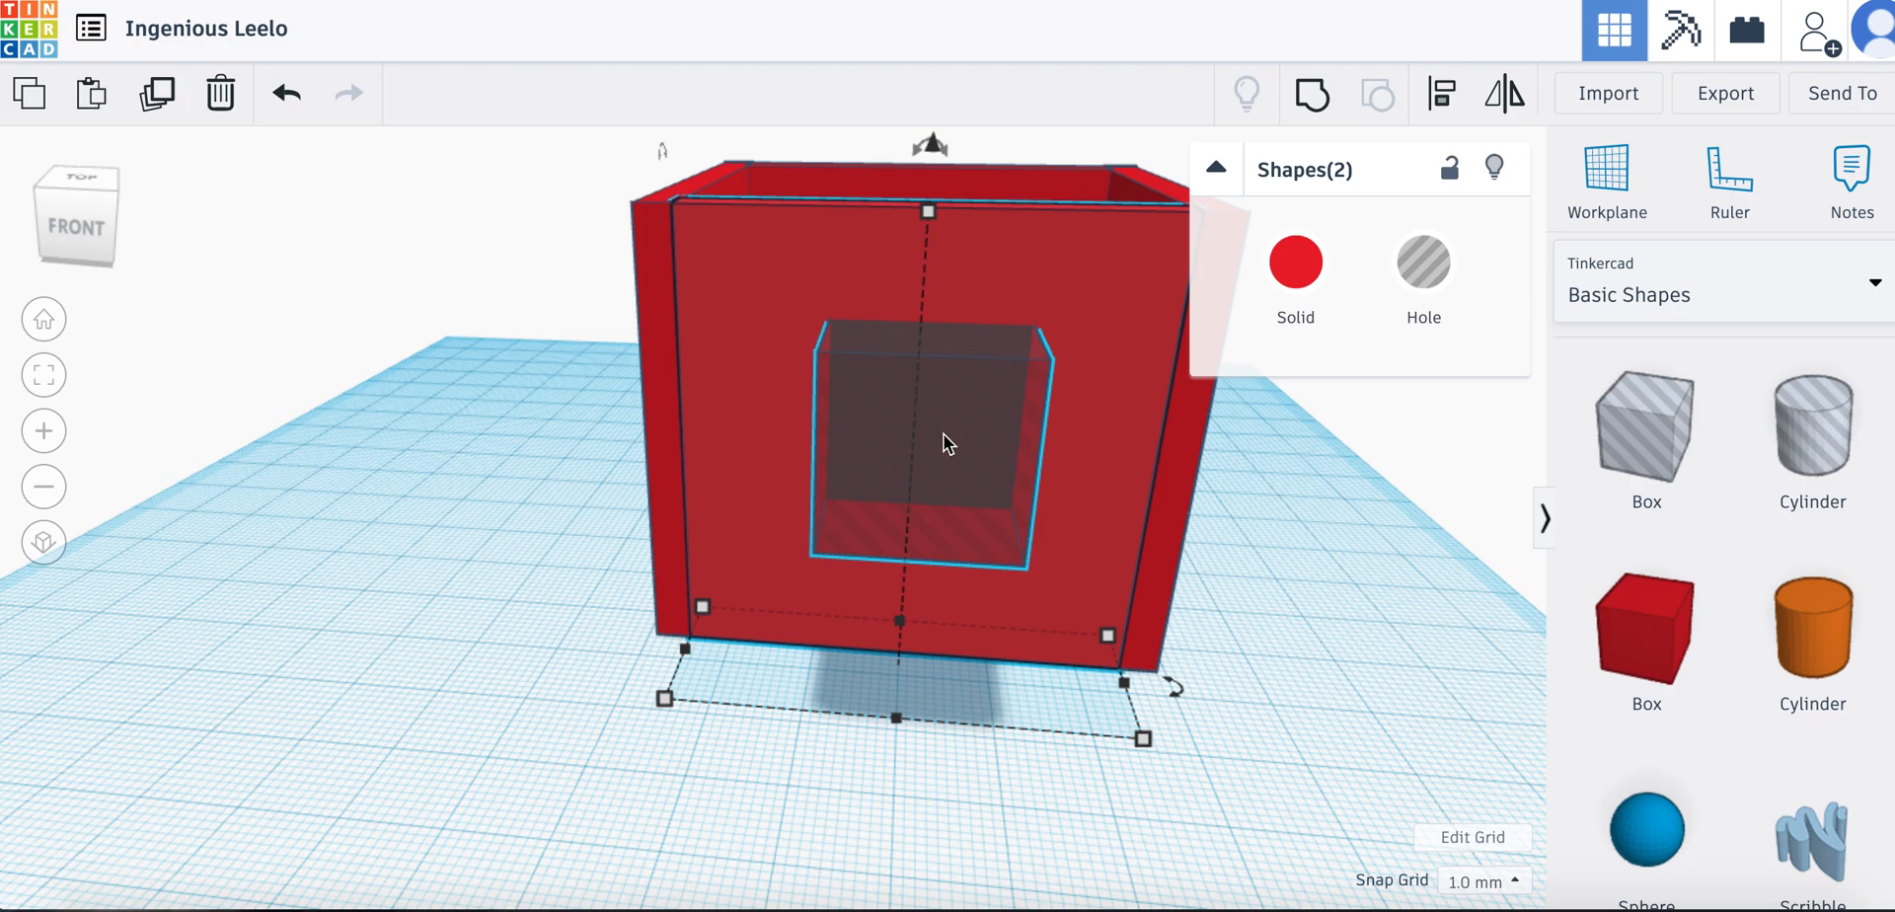
{"action": "left_click", "coordinate": [1313, 102]}
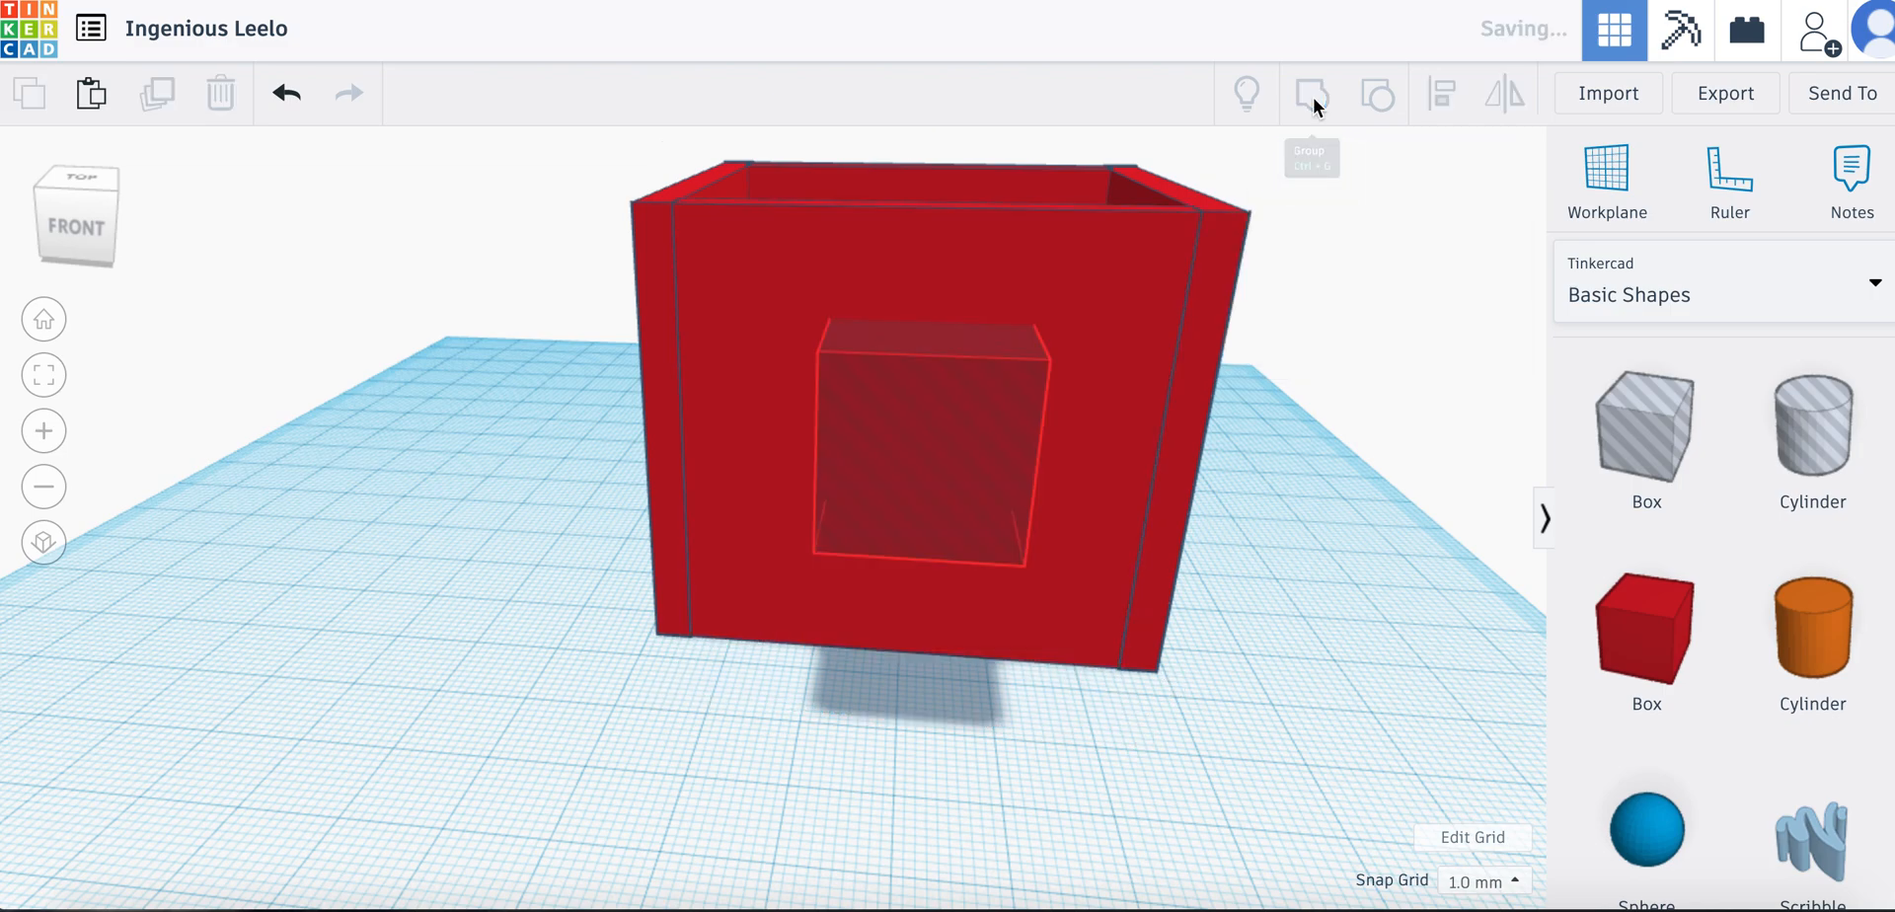
{"action": "left_click_drag", "start_coordinate": [1301, 563], "coordinate": [1381, 651]}
{"action": "right_click_drag", "start_coordinate": [926, 724], "coordinate": [951, 749]}
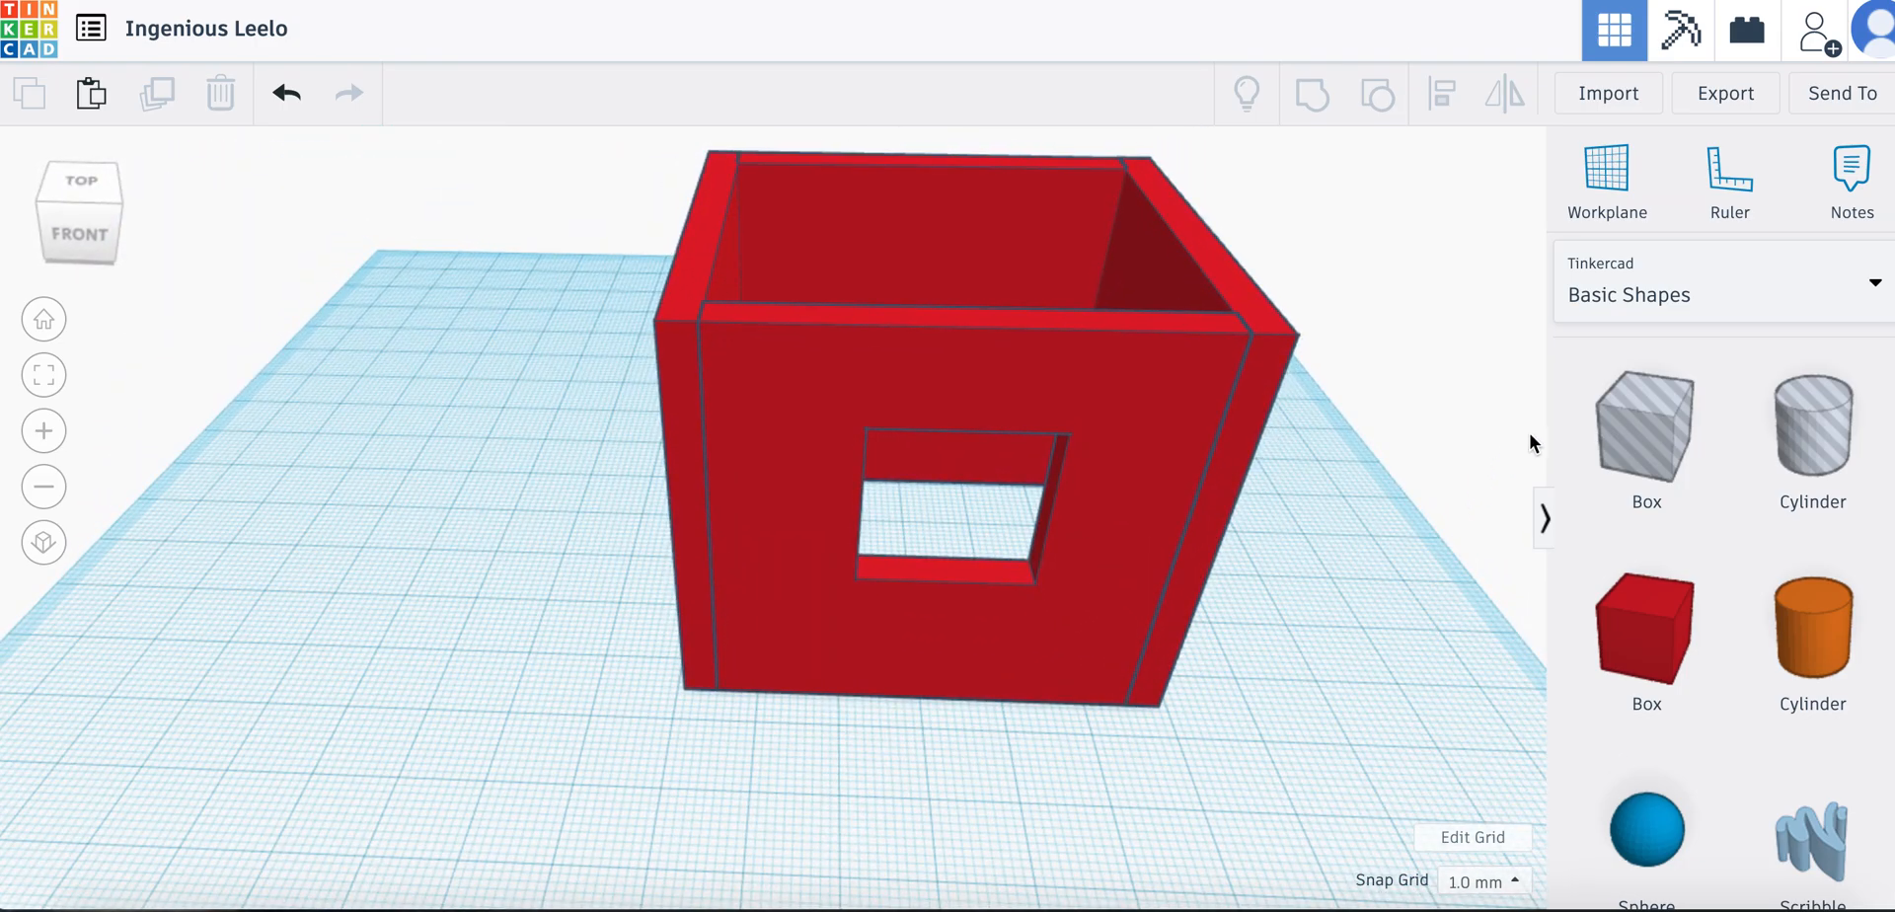
{"action": "right_click_drag", "start_coordinate": [1333, 698], "coordinate": [1611, 661]}
{"action": "right_click_drag", "start_coordinate": [1203, 556], "coordinate": [1039, 596]}
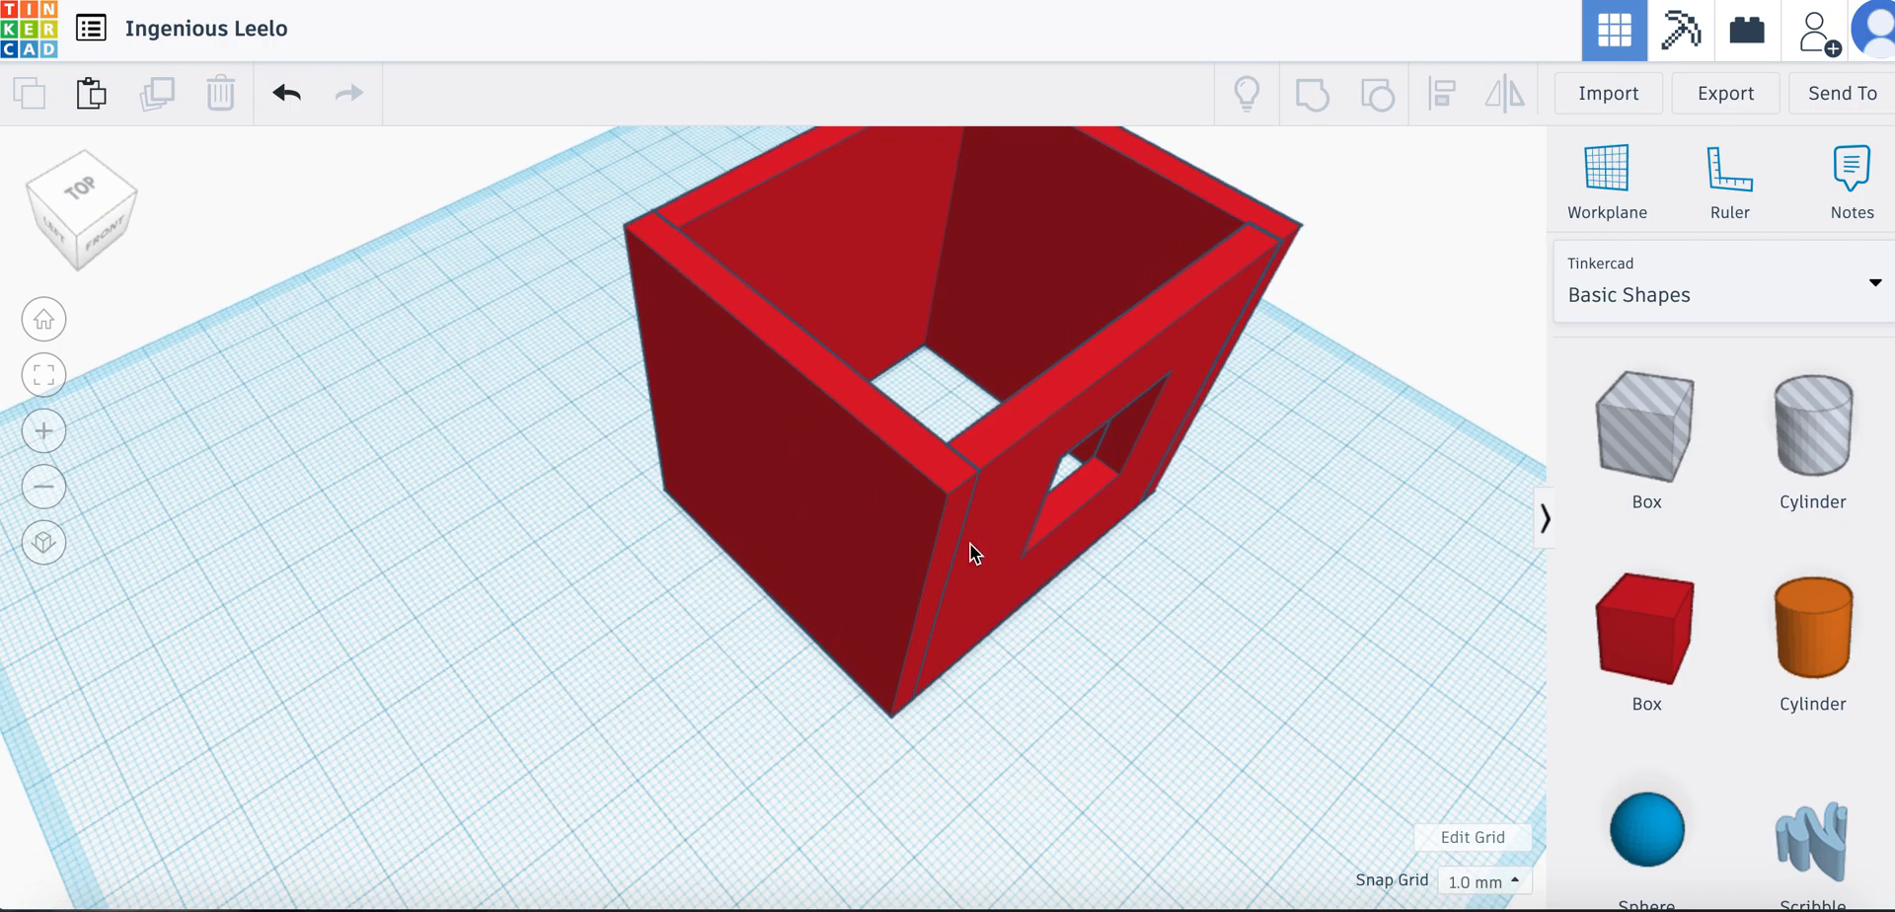
{"action": "right_click_drag", "start_coordinate": [1185, 584], "coordinate": [802, 572]}
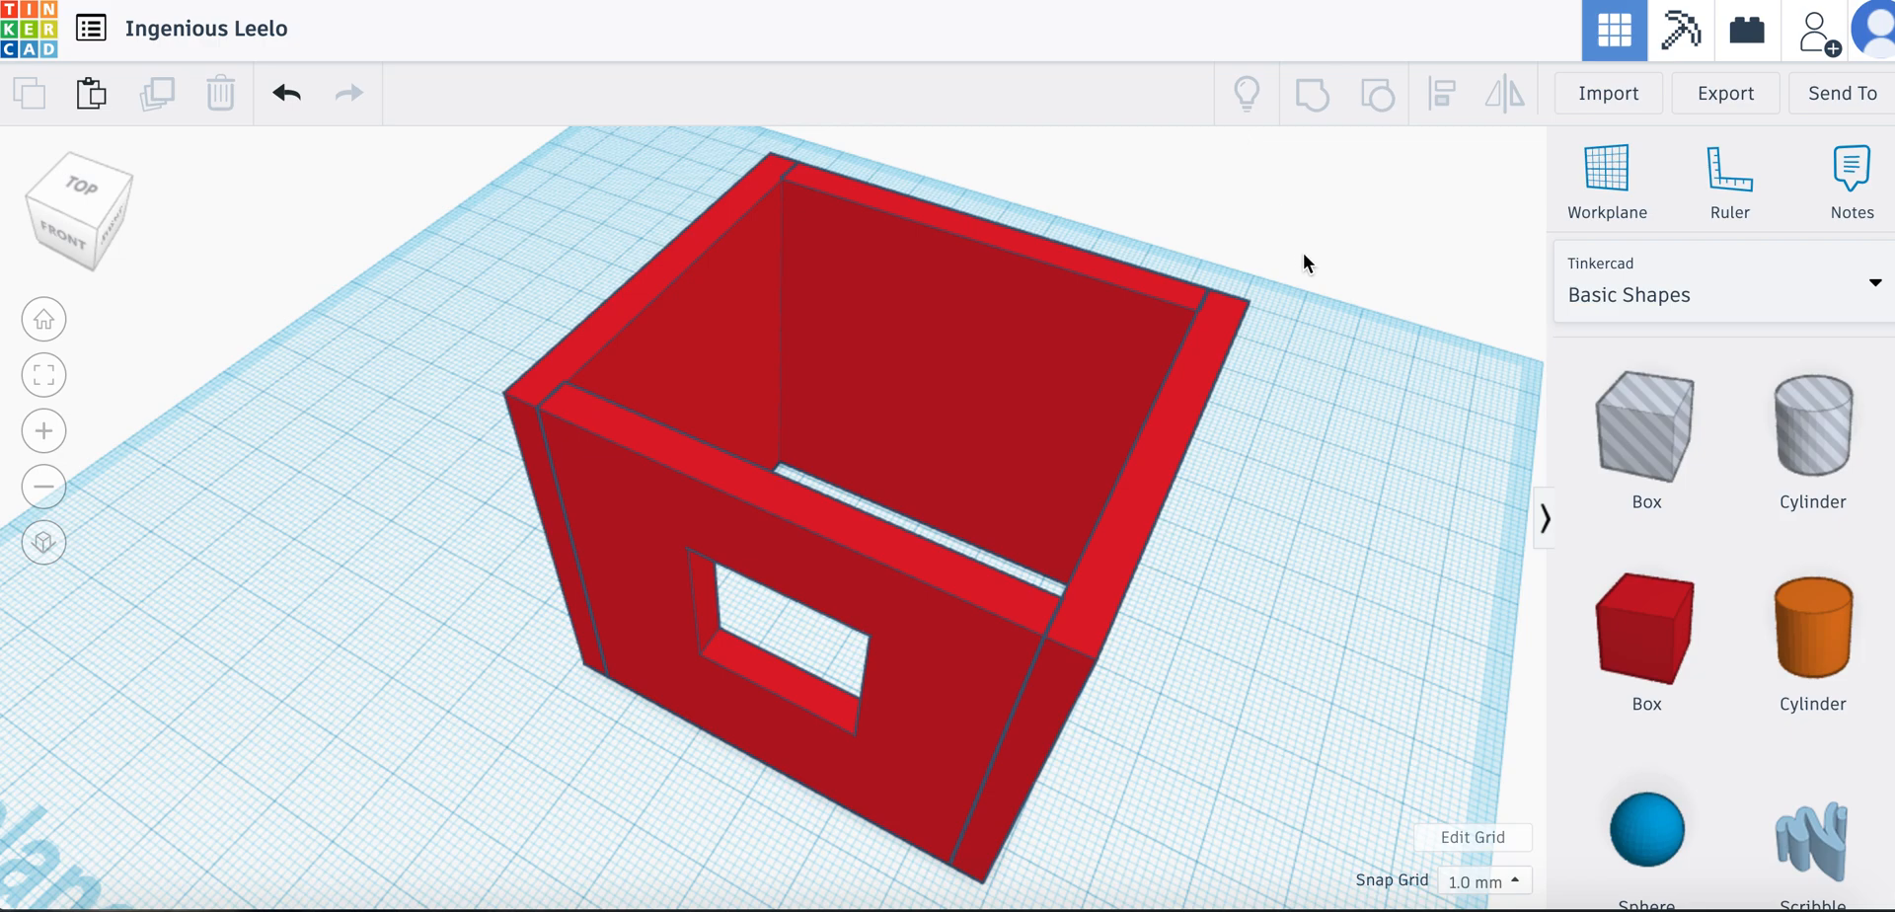
{"action": "right_click_drag", "start_coordinate": [1314, 345], "coordinate": [1364, 345]}
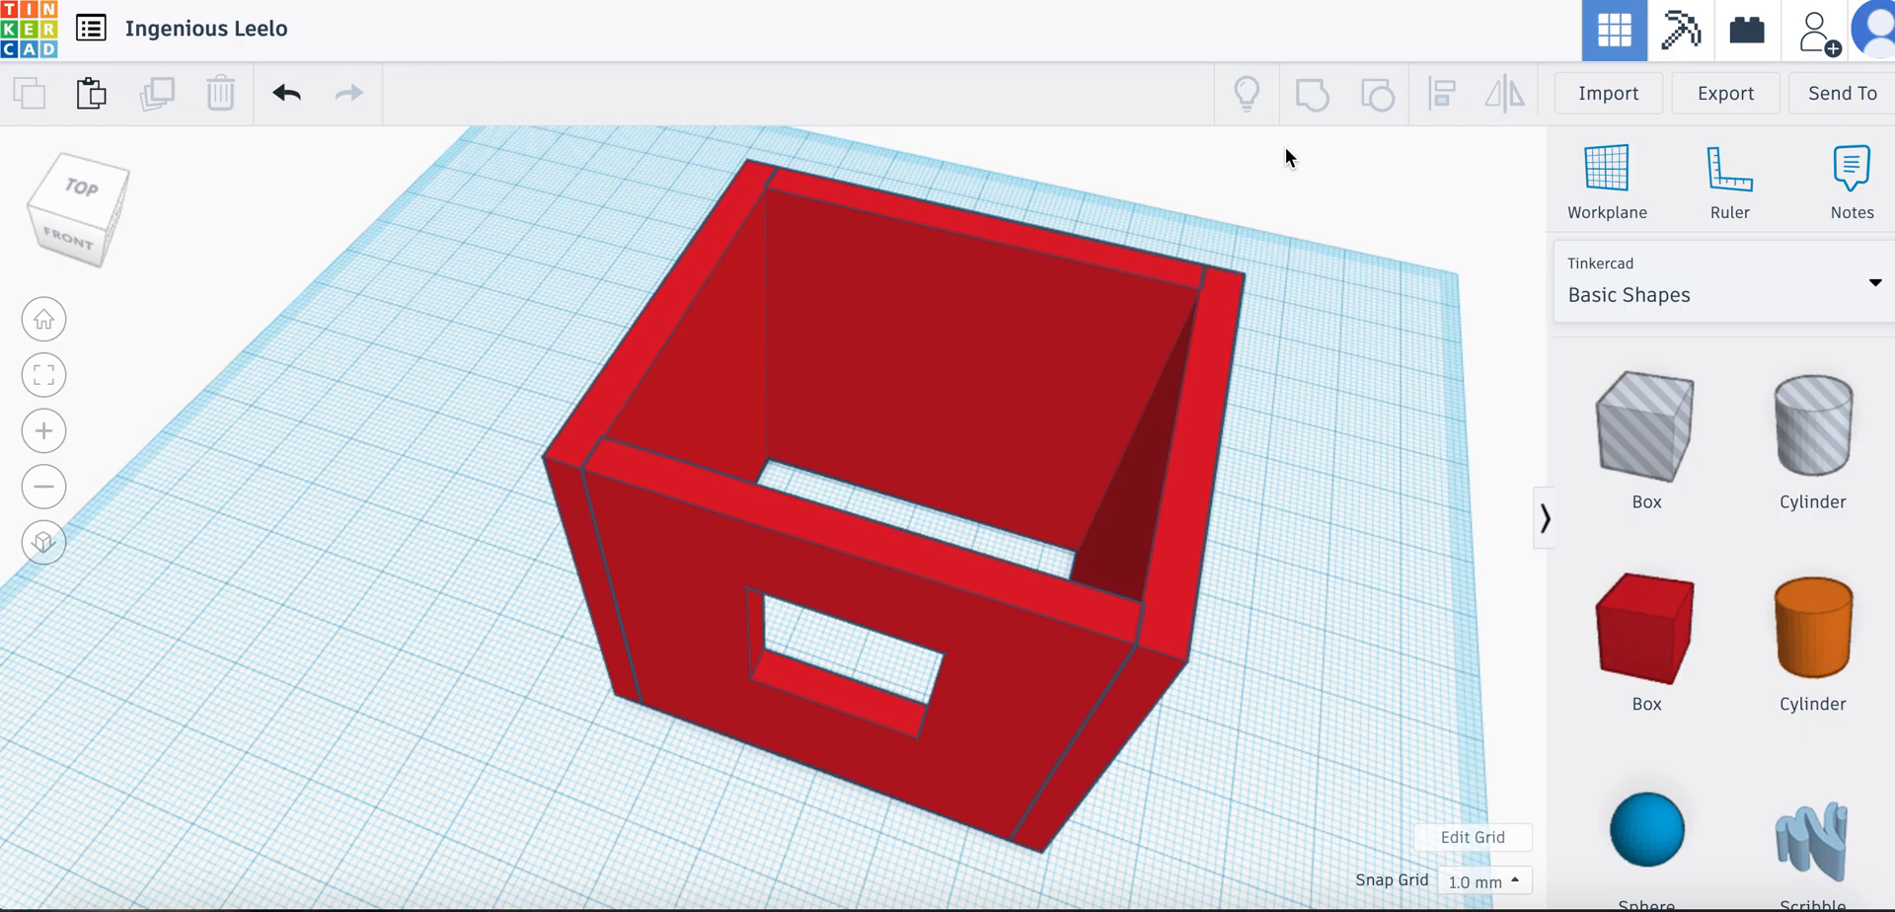